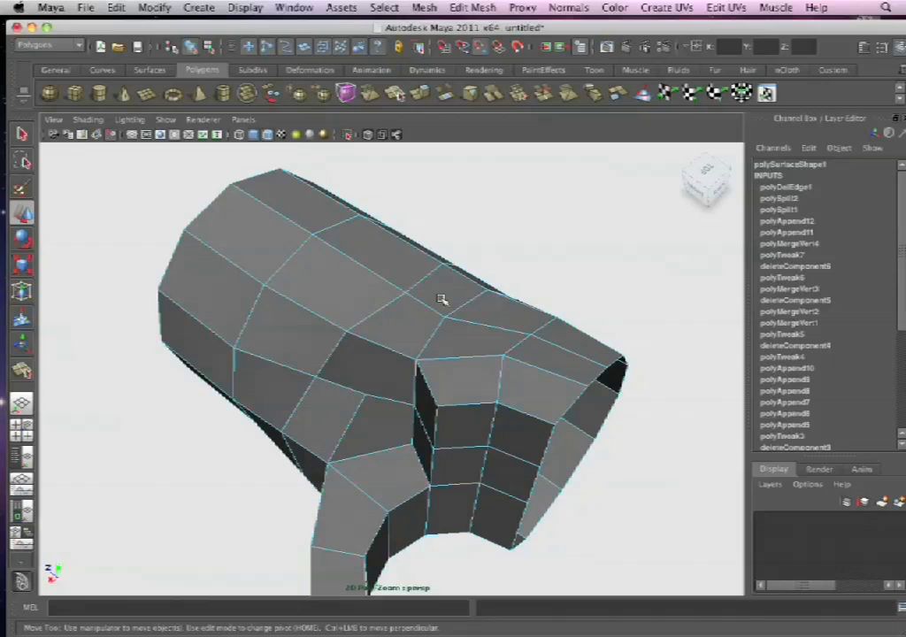
- Try inserting an edge loop through the faces beside the curved branch, and undo it
left_click_drag(420, 290, 459, 218, "alt")
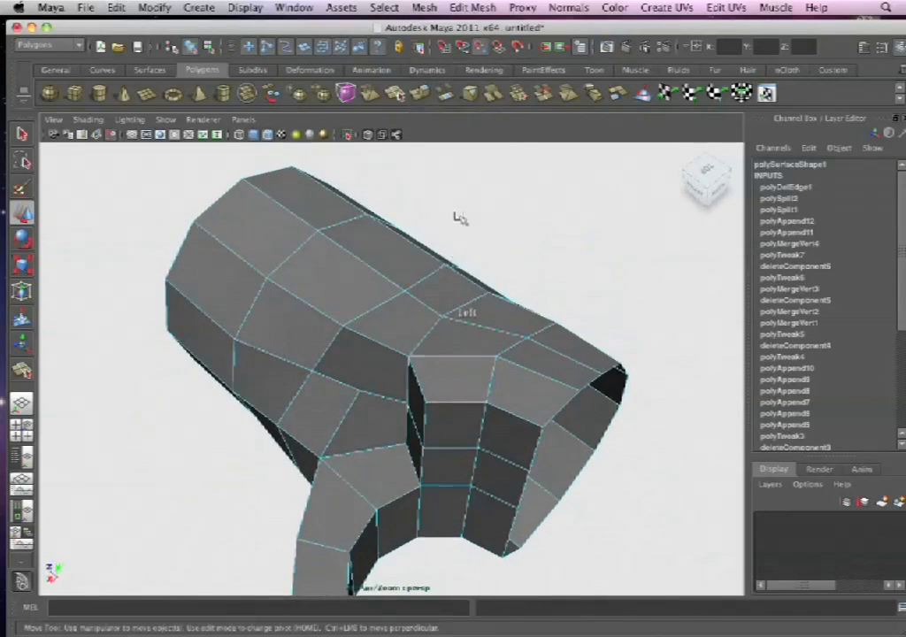
left_click(478, 7)
left_click(486, 124)
left_click(426, 311)
left_click_drag(425, 312, 422, 268, "alt")
key("super+z")
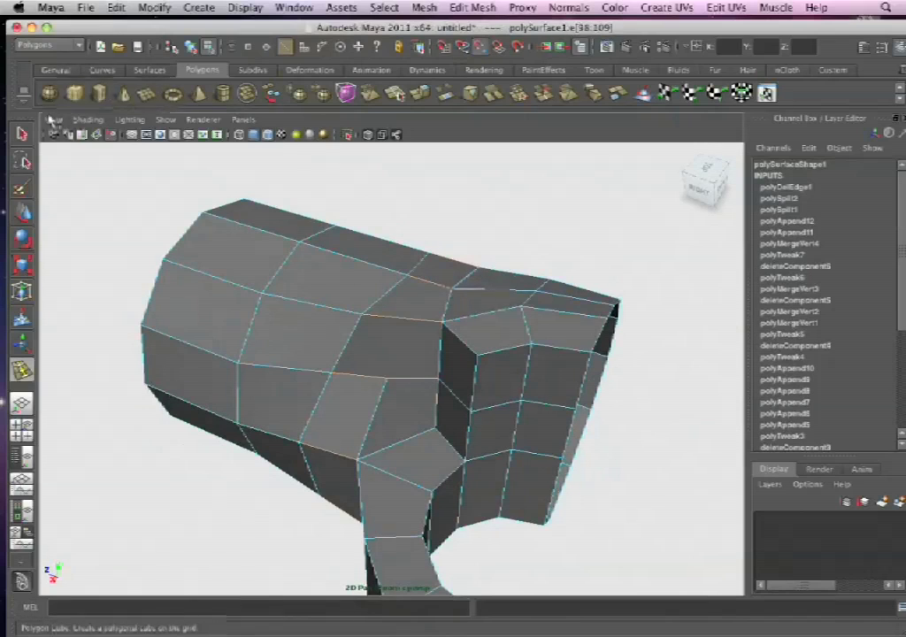
- Extend the dead-end edge line near the branch's base around the body to the underside with the Split Polygon Tool
left_click(474, 7)
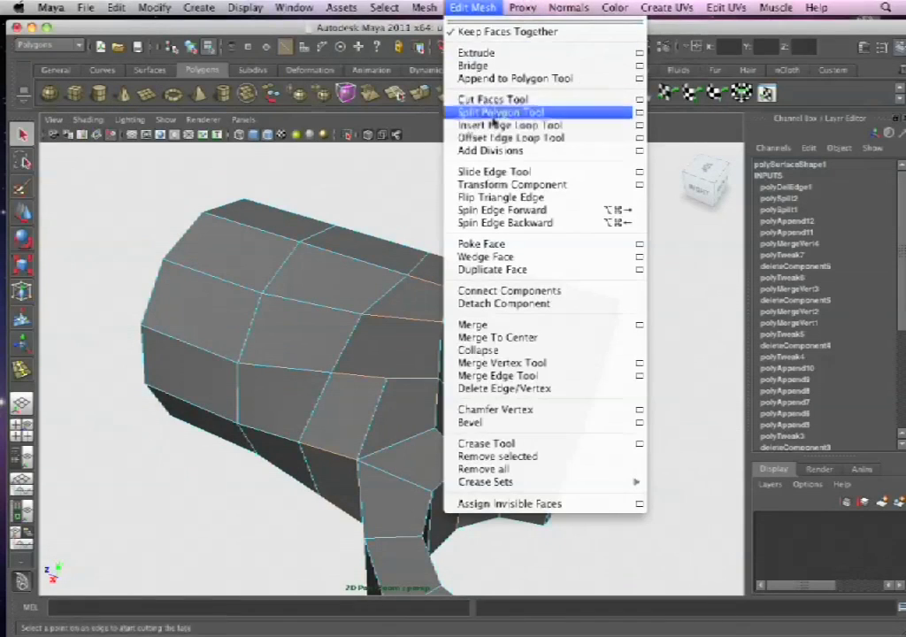
left_click(496, 113)
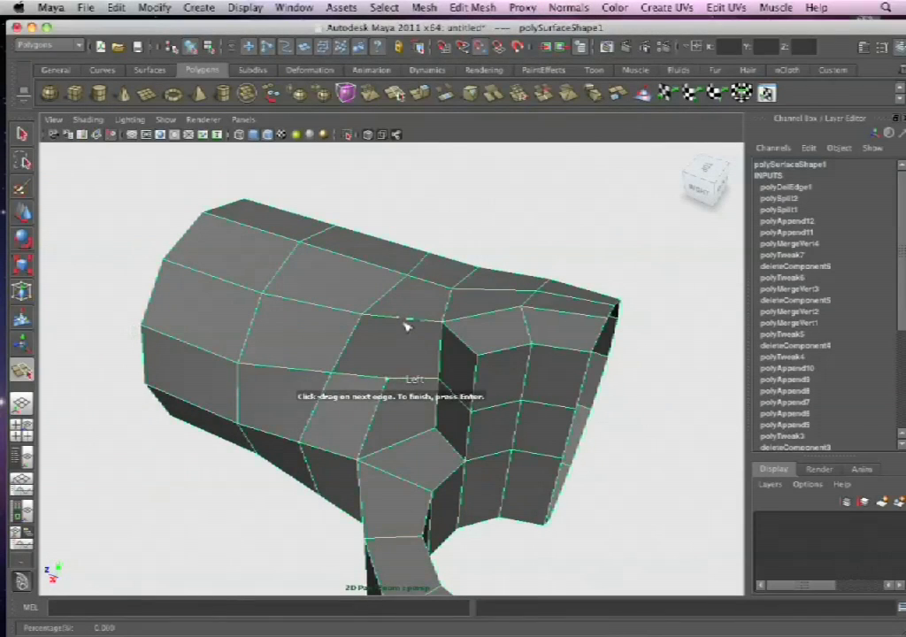
left_click_drag(428, 284, 389, 324, "alt")
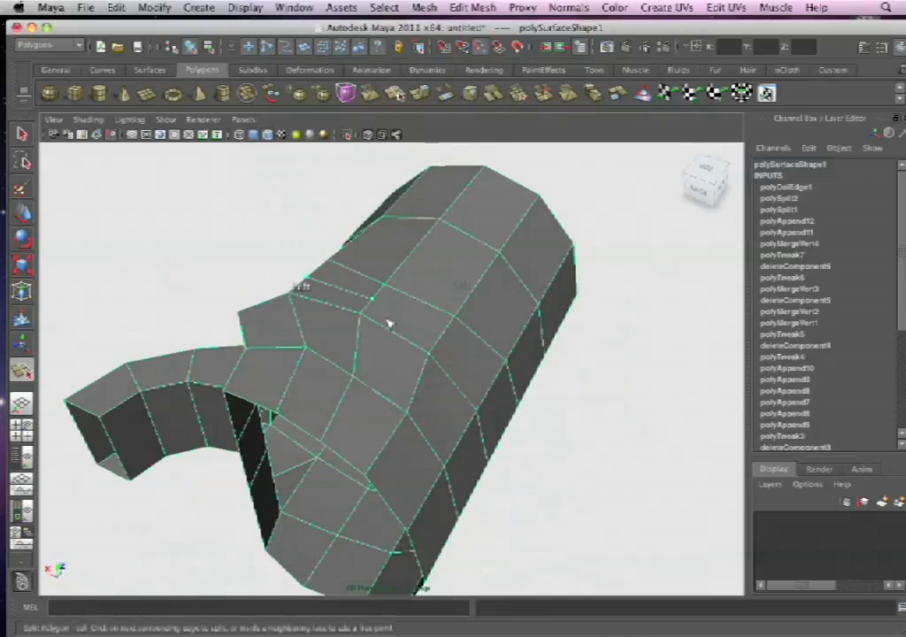
left_click_drag(460, 343, 398, 293, "alt")
left_click_drag(390, 378, 439, 265, "alt")
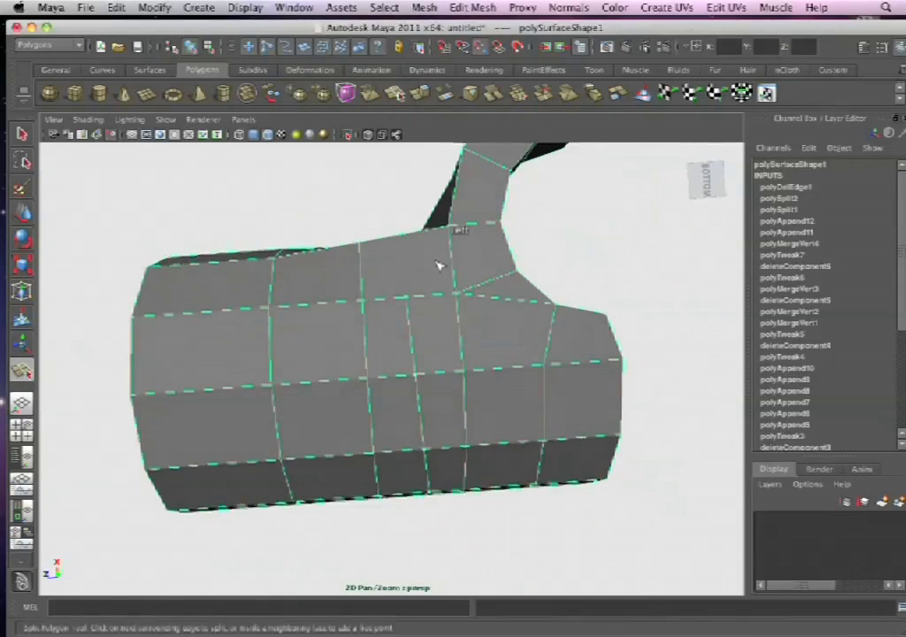
left_click_drag(434, 339, 424, 381, "alt")
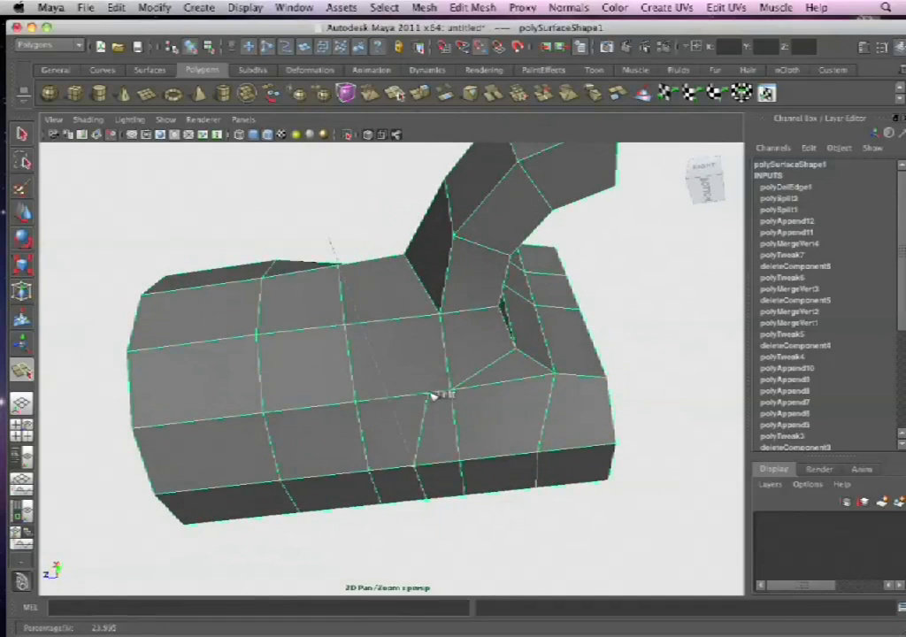
left_click_drag(503, 329, 445, 348, "alt")
- Delete the two last edges of the split on the underside, up to the corner where the branch meets the body
right_click(477, 344)
left_click(477, 344)
key("3")
left_click_drag(522, 357, 468, 300, "alt")
key("1")
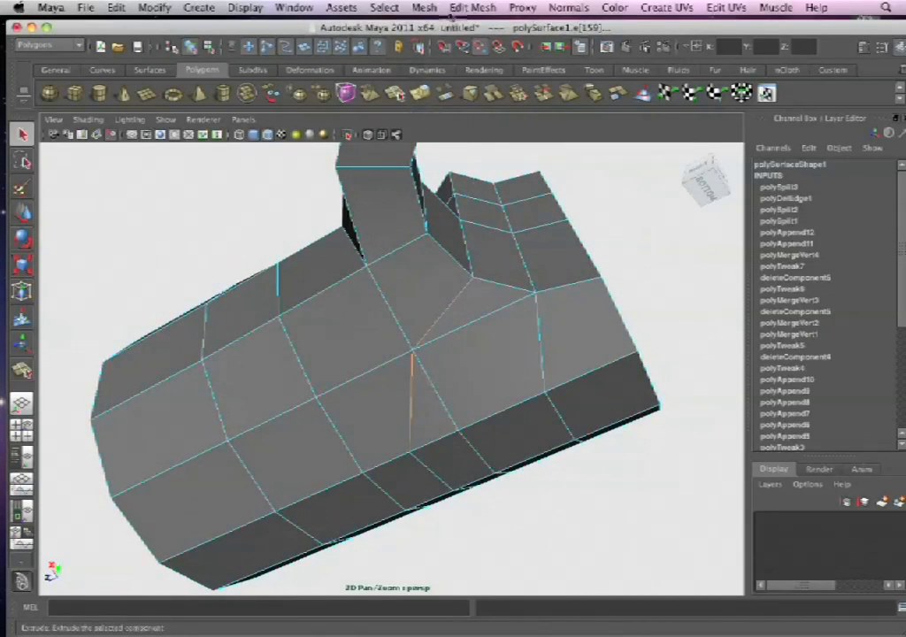
left_click(460, 8)
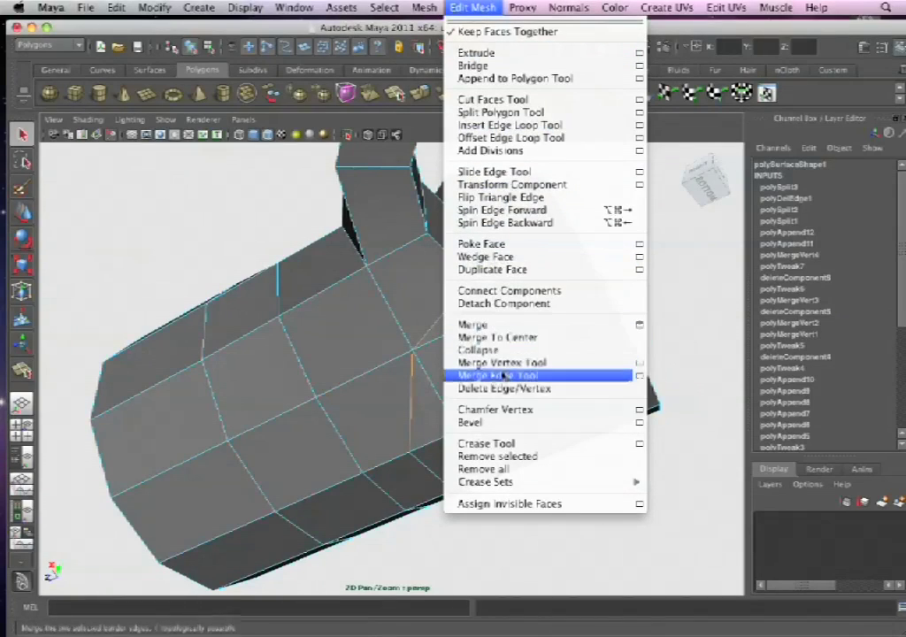
left_click(508, 389)
- Split a new lengthwise edge row along the underside, from the corner beside the branch to the body's wide open end
left_click_drag(524, 352, 400, 321, "alt")
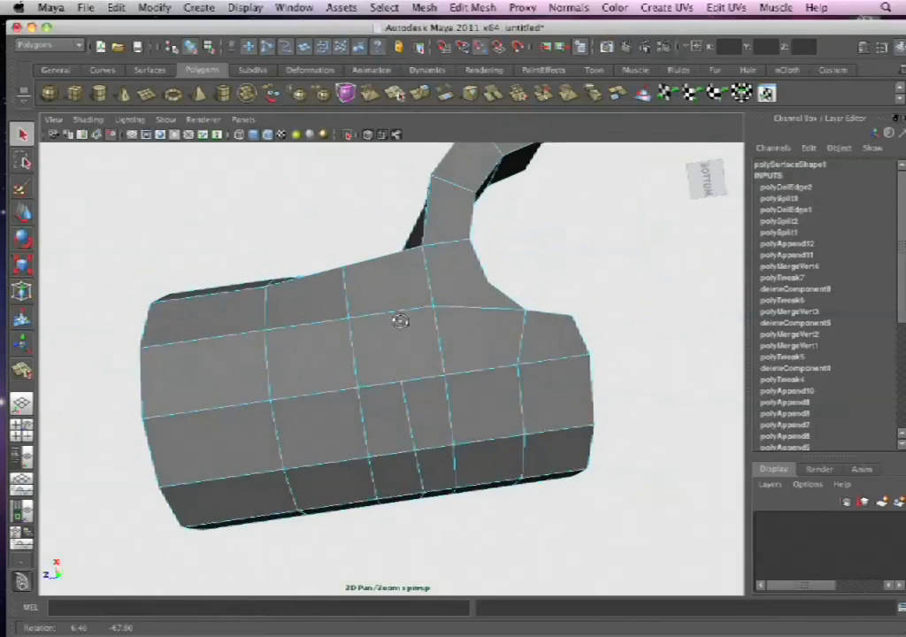
right_click(416, 402)
left_click_drag(421, 394, 538, 384, "alt")
left_click_drag(413, 309, 428, 282, "alt")
right_click_drag(429, 282, 501, 326, "alt")
left_click_drag(92, 413, 394, 345, "alt")
middle_click_drag(363, 357, 452, 330, "alt")
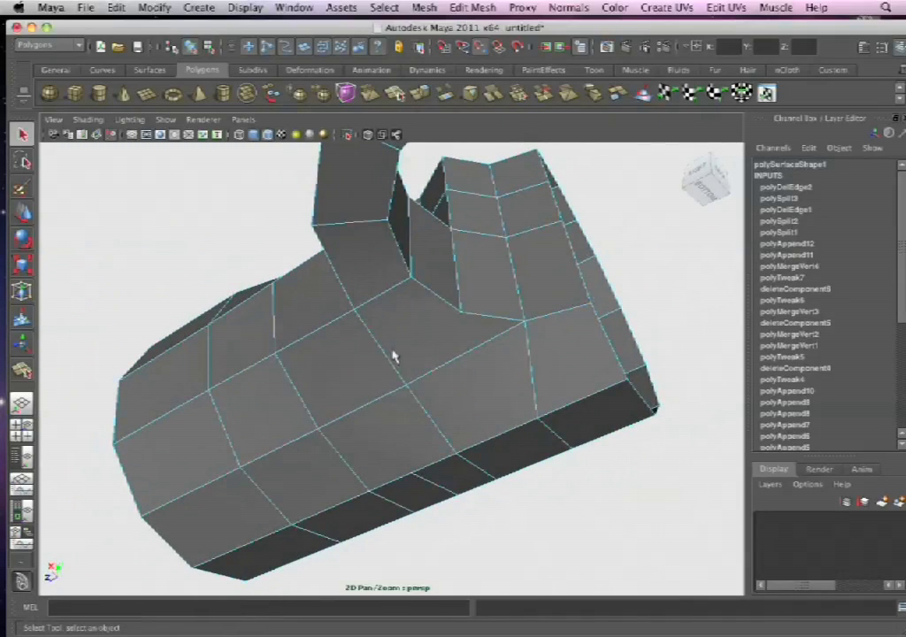
left_click(473, 7)
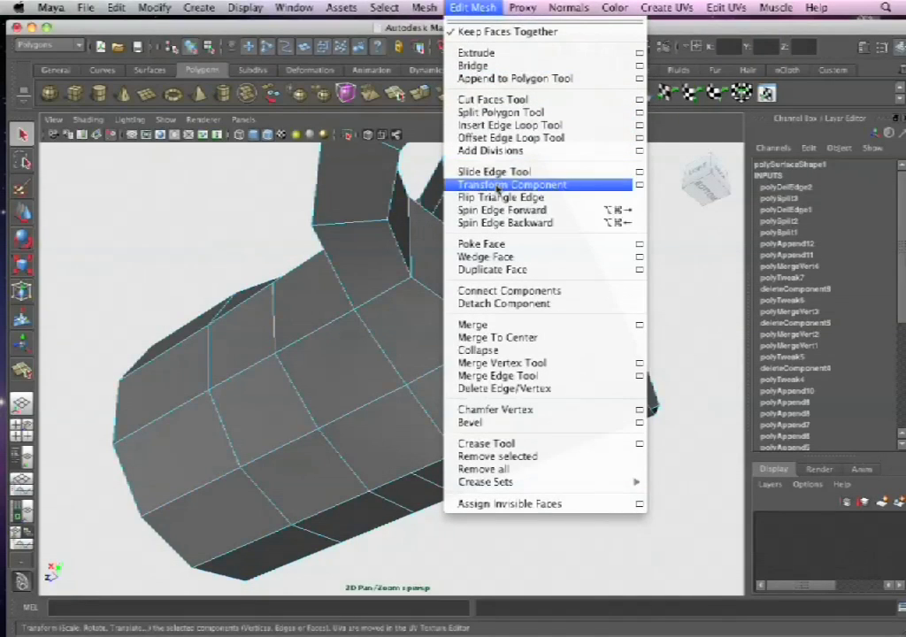
left_click(501, 112)
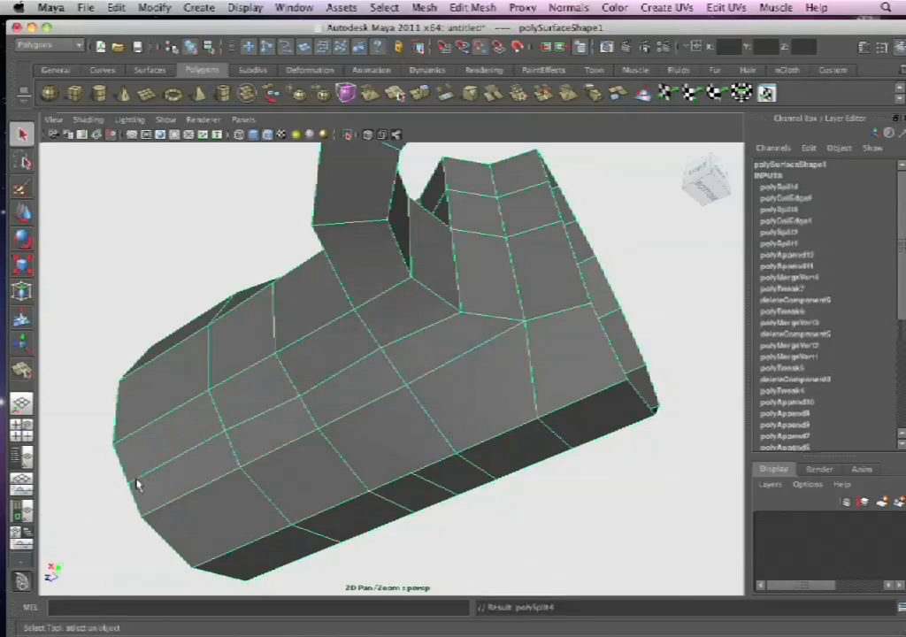
- Preview the mesh smoothed and examine the edge flow on the underside around the dead-end edge
left_click_drag(447, 285, 341, 434, "alt")
key("2")
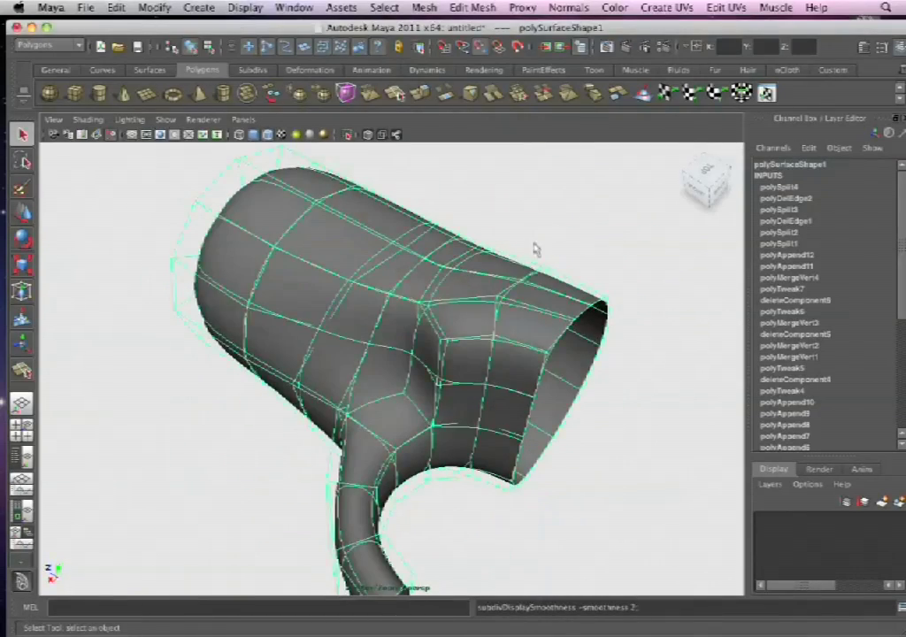
left_click_drag(494, 308, 445, 272, "alt")
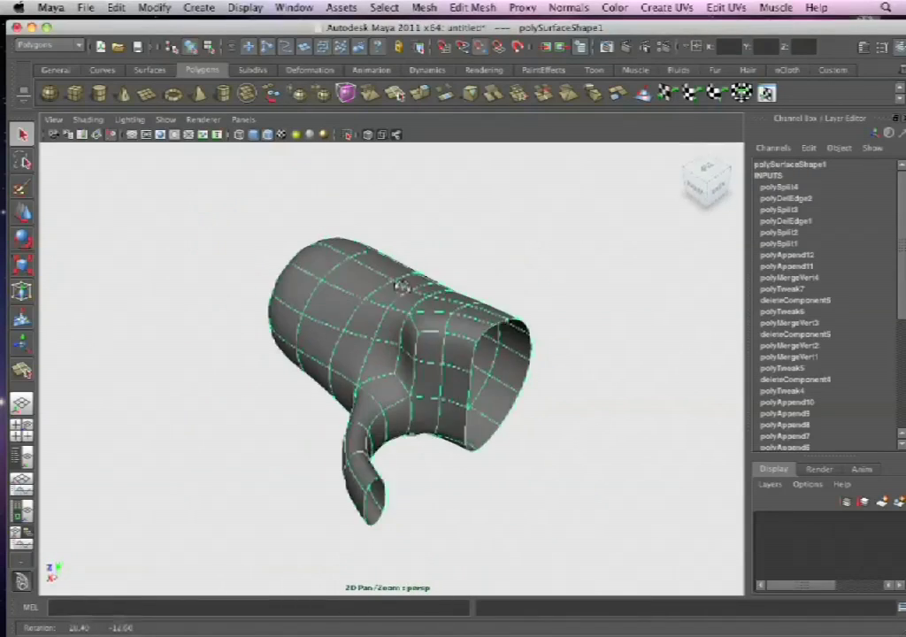
right_click_drag(451, 206, 543, 352, "alt")
left_click_drag(468, 305, 496, 270, "alt")
middle_click_drag(506, 269, 504, 252, "alt")
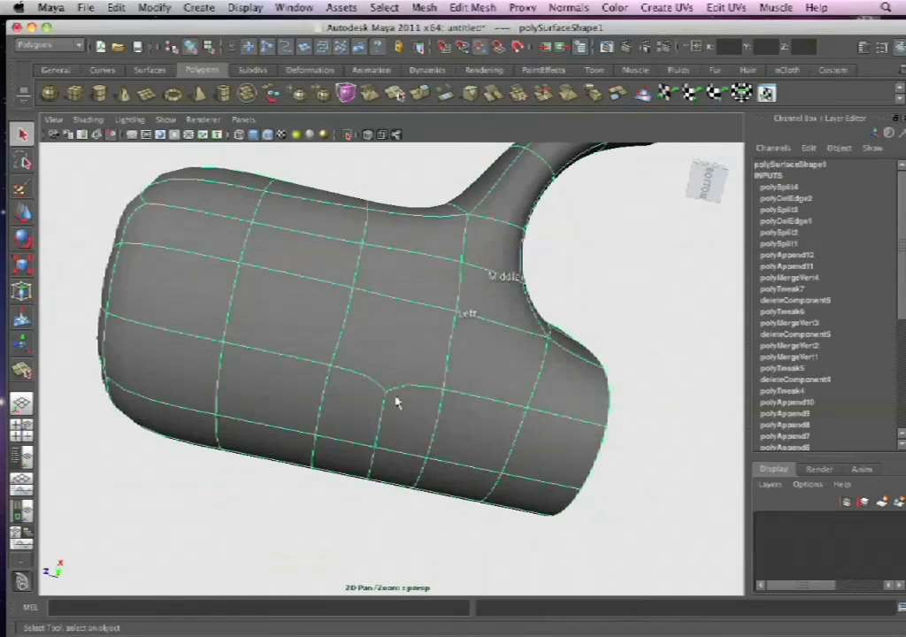
key("1")
- Try splitting the underside from the dead-end vertex diagonally to the neighbouring edge and lengthwise to the wide open end
left_click_drag(447, 360, 436, 265, "alt")
left_click_drag(419, 333, 408, 272, "alt")
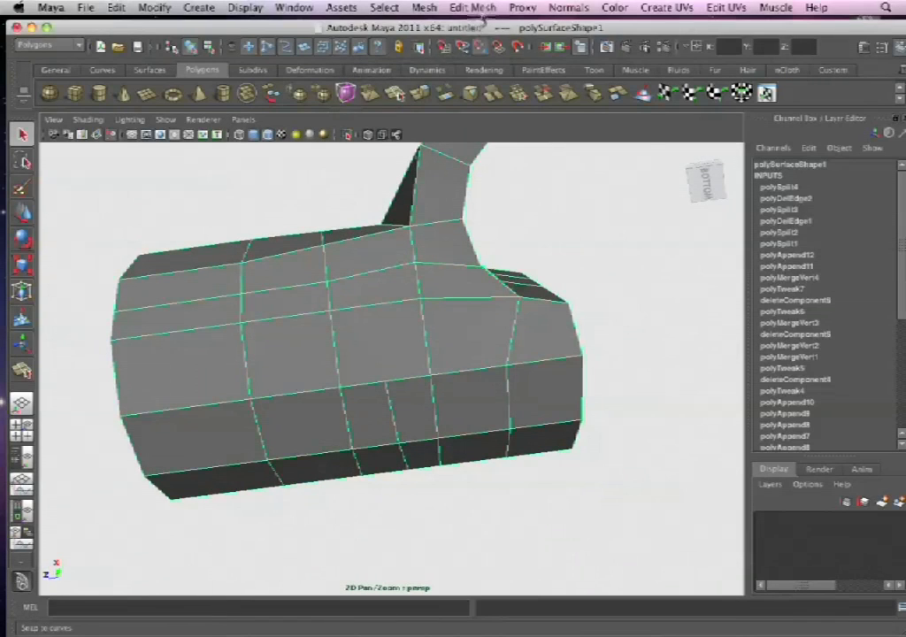
left_click(473, 8)
left_click(485, 113)
left_click_drag(398, 361, 396, 386, "alt")
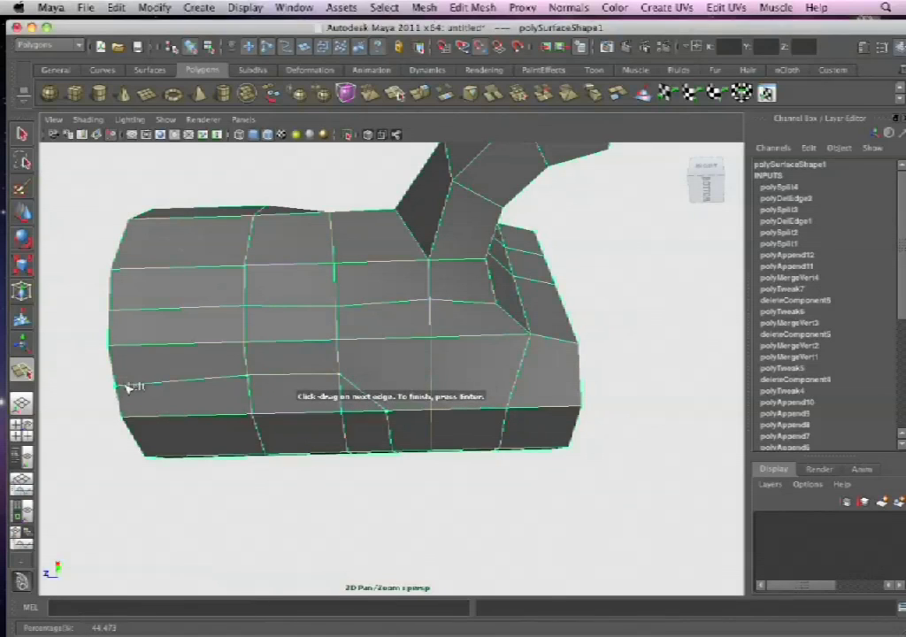
left_click_drag(442, 353, 453, 332, "alt")
right_click_drag(415, 337, 455, 369, "alt")
middle_click_drag(455, 369, 482, 363, "alt")
left_click_drag(296, 274, 412, 154, "alt")
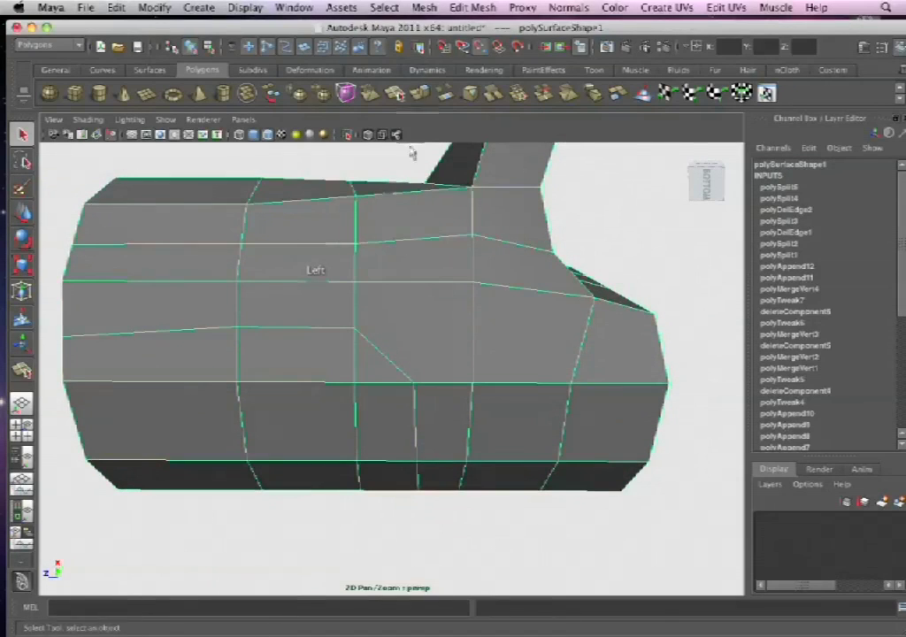
- Try a second lengthwise cut parallel to the new split, and undo both cuts
left_click(469, 6)
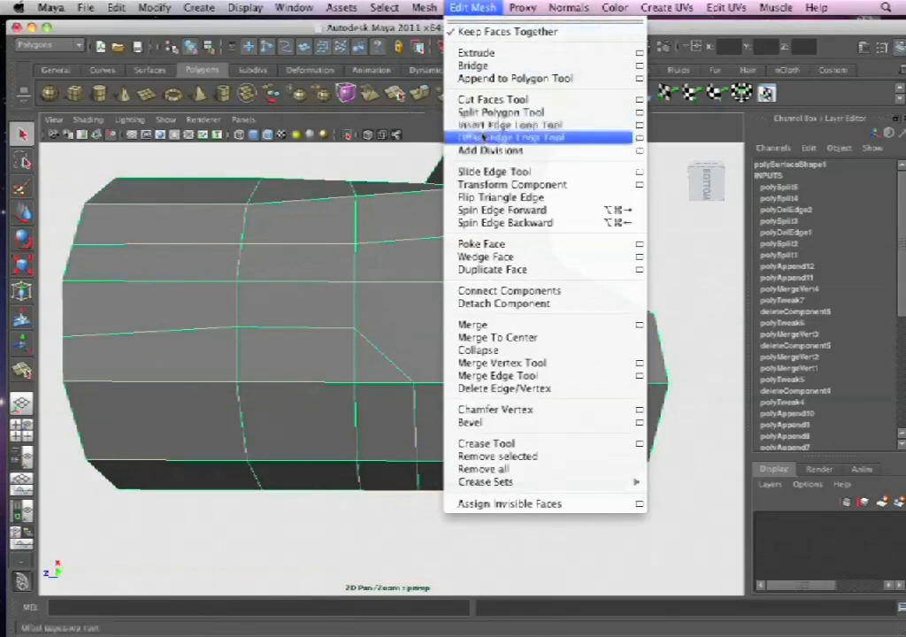
left_click(492, 113)
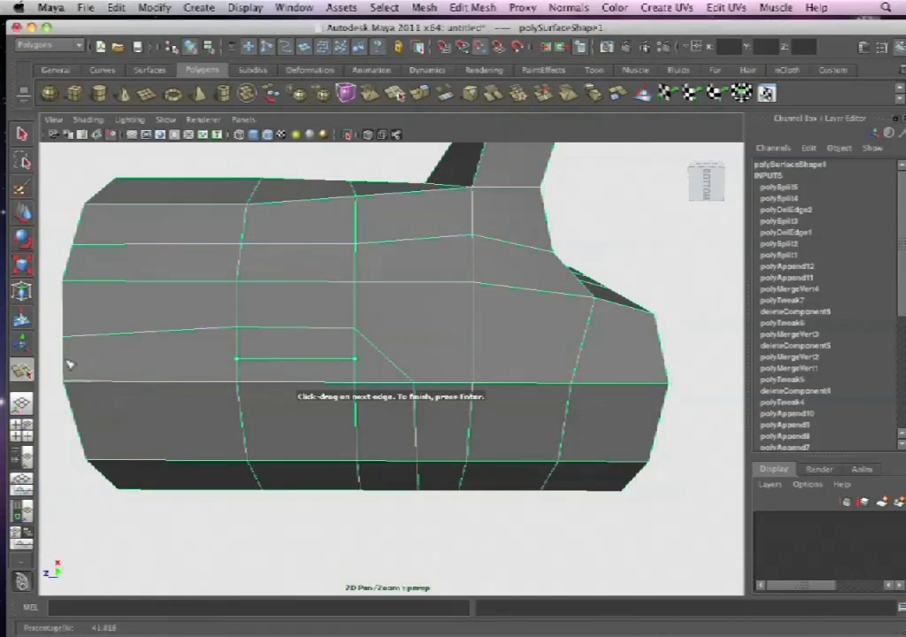
key("q")
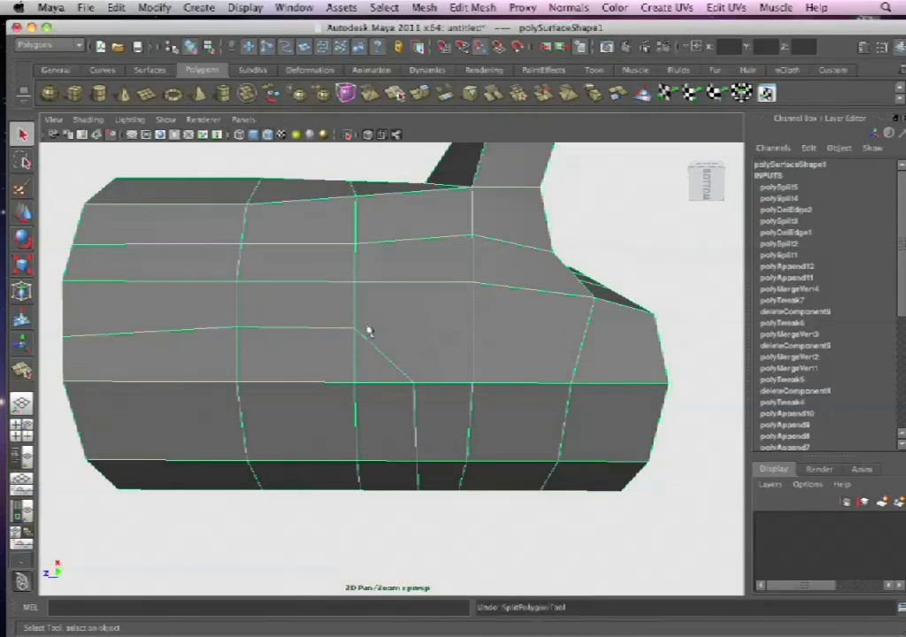
- Delete the partial edge ring that runs around the body from the underside to the branch's base
left_click_drag(399, 313, 406, 336, "alt")
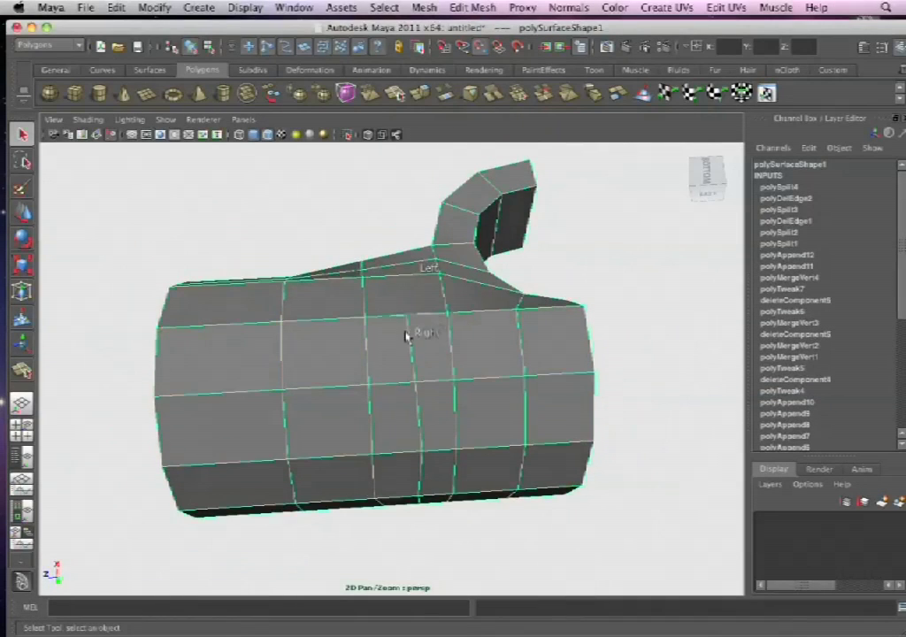
right_click(407, 333)
left_click(410, 347)
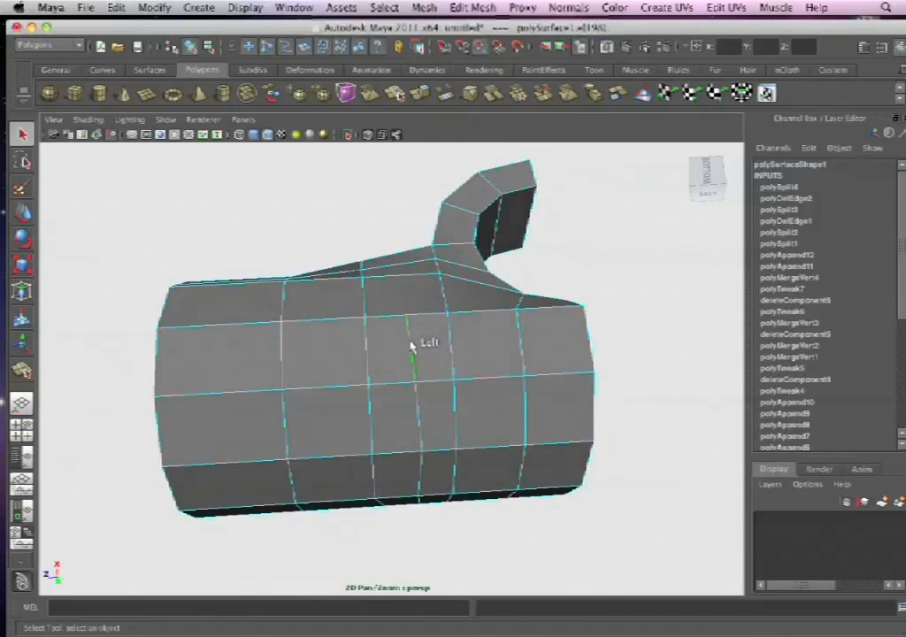
left_click_drag(416, 339, 412, 392, "alt")
left_click(520, 7)
mouse_move(478, 7)
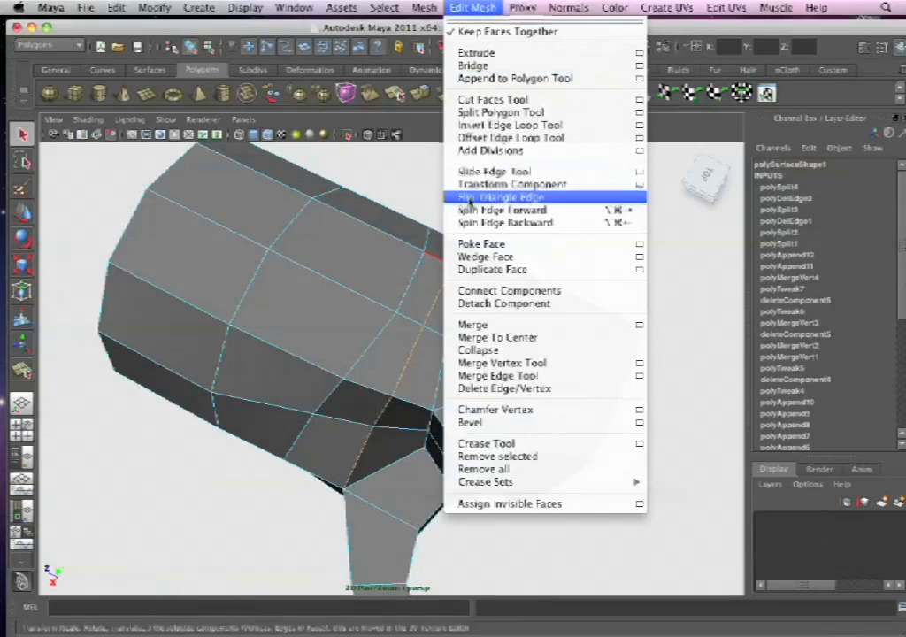
left_click(509, 388)
- Examine the edge flow where the branch joins the body in both smoothed and faceted display
left_click_drag(487, 342, 438, 331, "alt")
left_click_drag(440, 373, 439, 390, "alt")
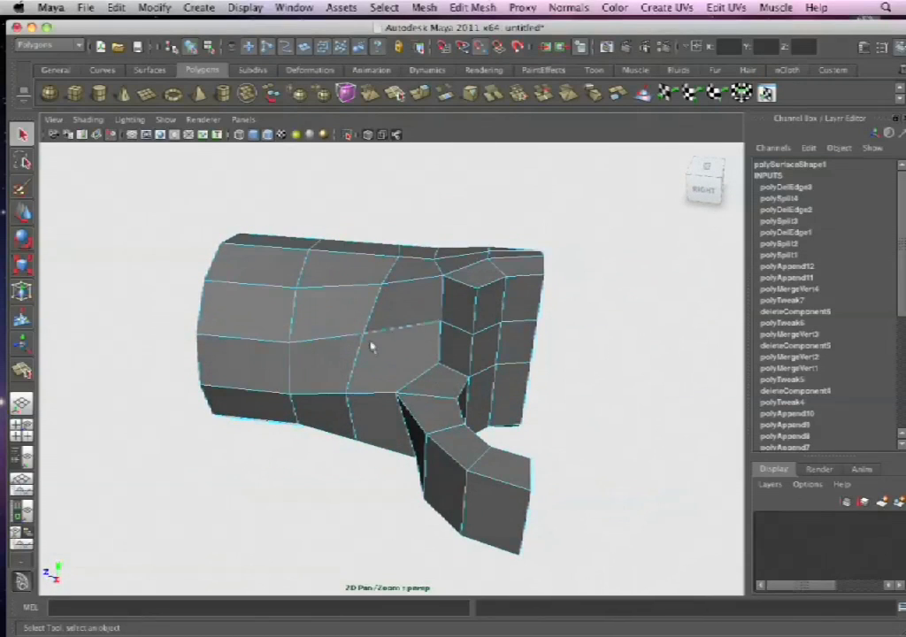
left_click_drag(396, 392, 413, 389, "alt")
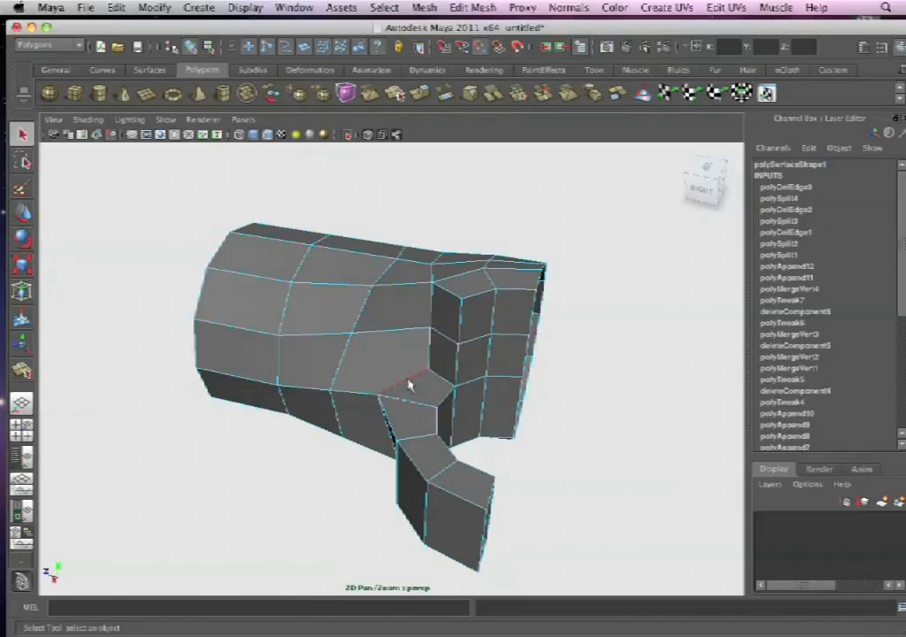
left_click_drag(402, 379, 399, 376, "alt")
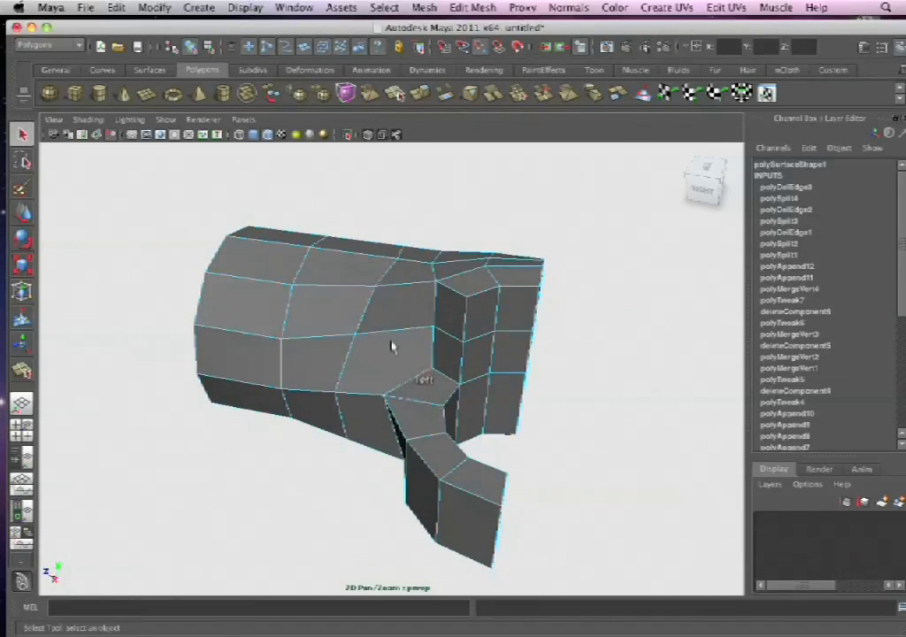
left_click_drag(403, 292, 412, 283, "alt")
key("3")
right_click_drag(462, 337, 471, 360, "alt")
key("1")
mouse_move(483, 369)
left_mouse_down("alt")
mouse_move(504, 371)
mouse_move(522, 344)
mouse_move(483, 349)
mouse_move(469, 368)
left_mouse_up("alt")
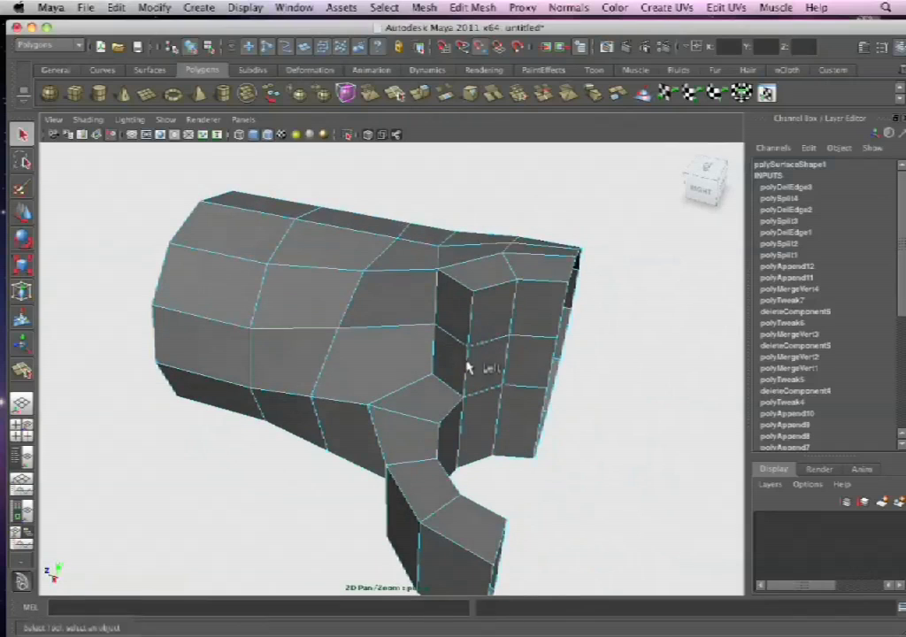
- Try splitting a lengthwise edge row from the branch's base edge across the side faces to the wide open end
left_click(424, 7)
mouse_move(471, 7)
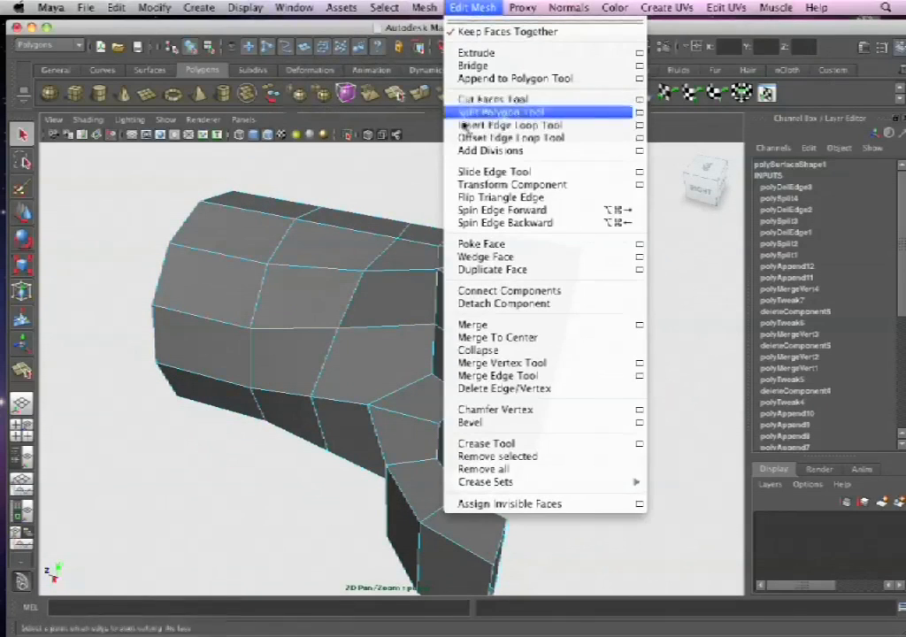
left_click(482, 112)
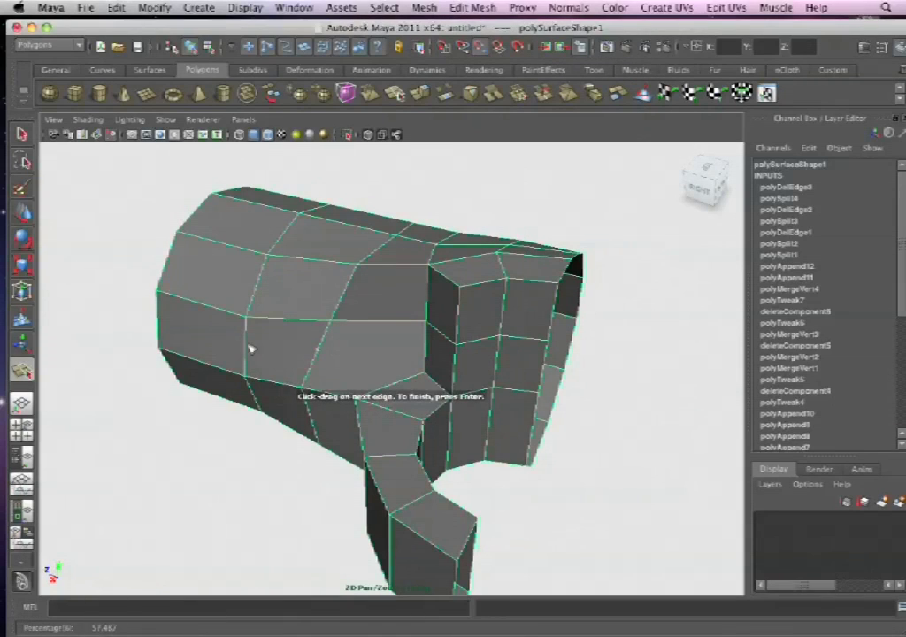
left_click(176, 322)
key("Return")
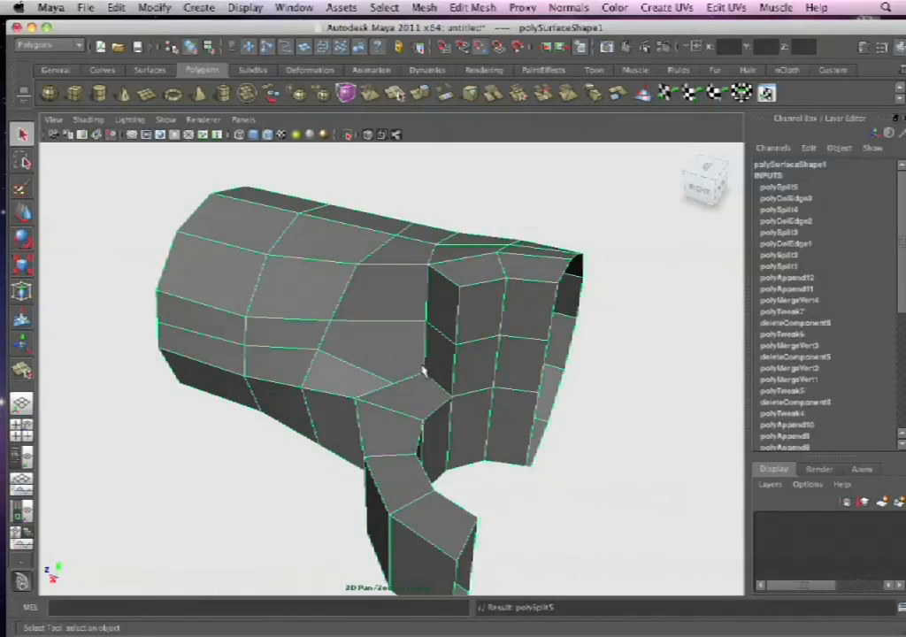
- Undo the last lengthwise split and examine the faces around the branch's base up close
left_click_drag(424, 368, 431, 344, "alt")
right_click_drag(431, 344, 362, 370, "alt")
left_click_drag(362, 370, 425, 299, "alt")
right_click_drag(425, 299, 475, 378, "alt")
left_click_drag(475, 378, 308, 313, "alt")
right_click_drag(307, 314, 359, 314, "alt")
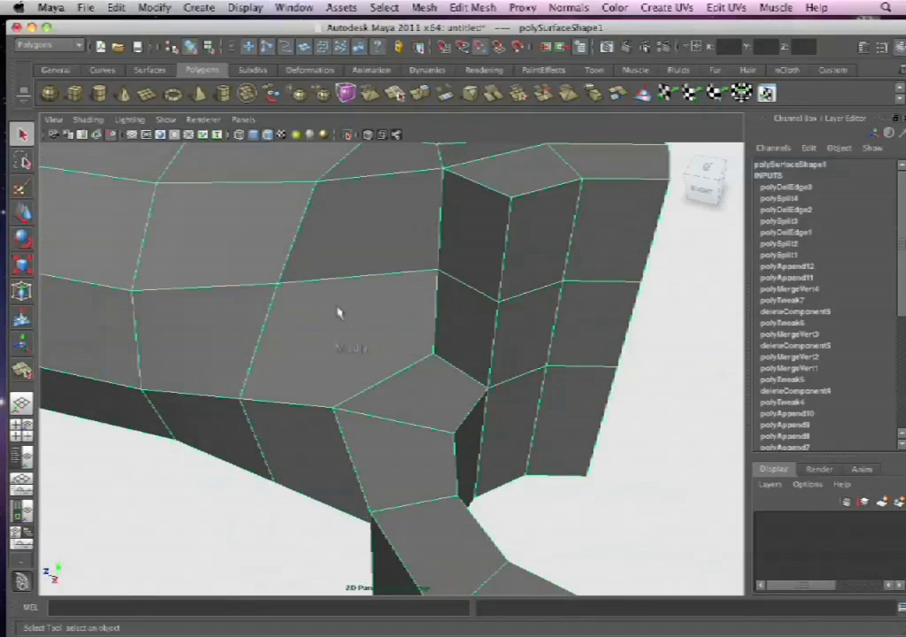
- Try splitting the large side face diagonally from the branch's base corner to the vertex at the inner fold, and undo the split
left_click_drag(337, 268, 405, 327, "alt")
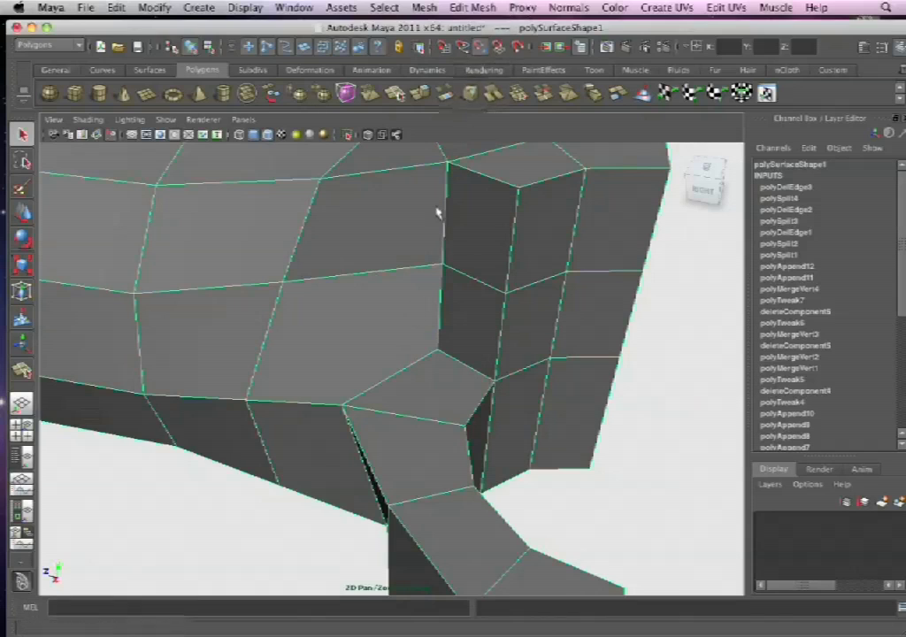
left_click(484, 8)
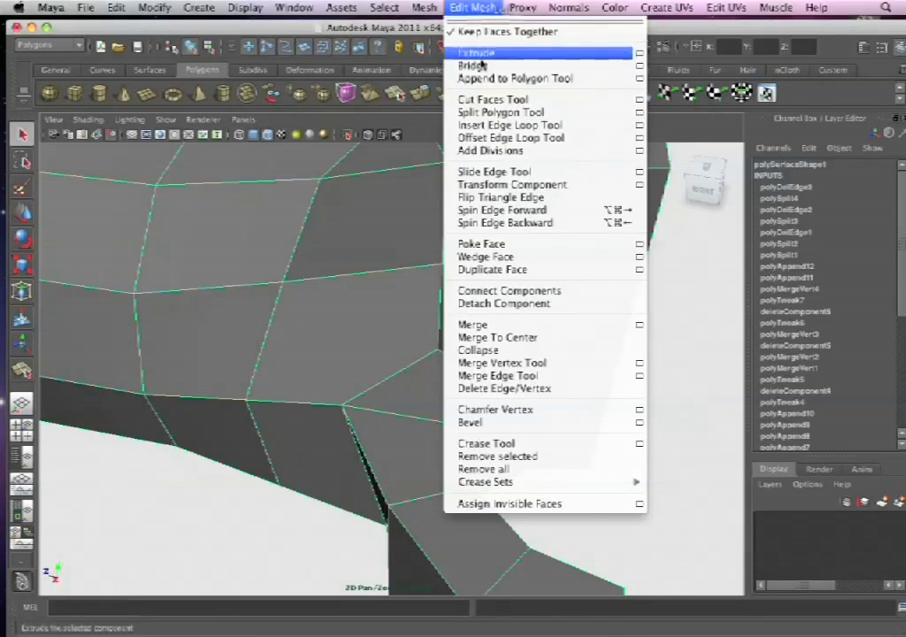
left_click(492, 113)
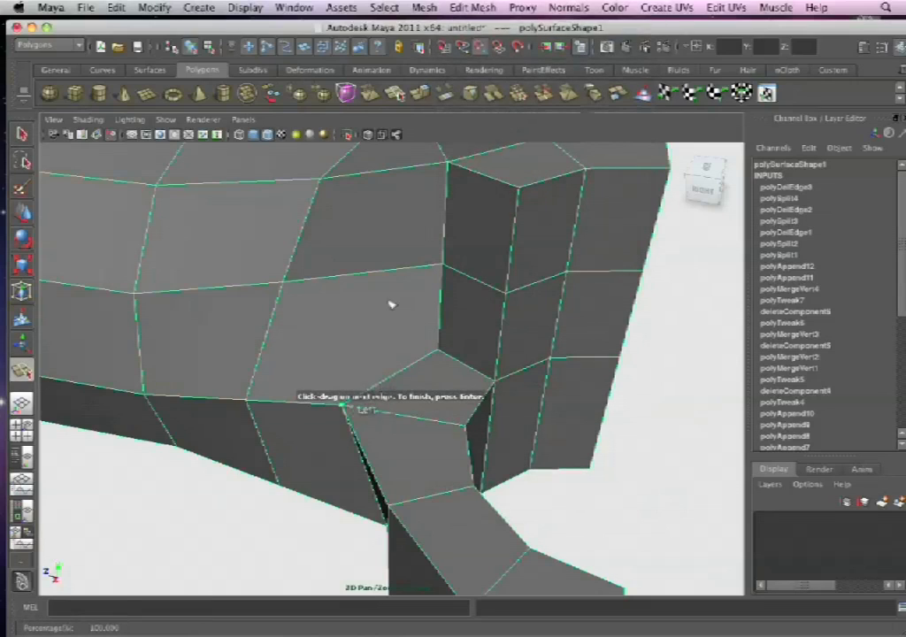
key("z")
left_click(441, 268)
key("Return")
left_click_drag(420, 307, 364, 326, "alt")
right_click_drag(364, 326, 356, 322, "alt")
middle_click_drag(360, 325, 362, 330, "alt")
right_click_drag(362, 330, 357, 315, "alt")
key("z")
key("z")
- Try splitting the large side face from the branch's base corner to the midpoint of its upper edge and back to the branch's inner base vertex
left_click(353, 225)
left_click(471, 9)
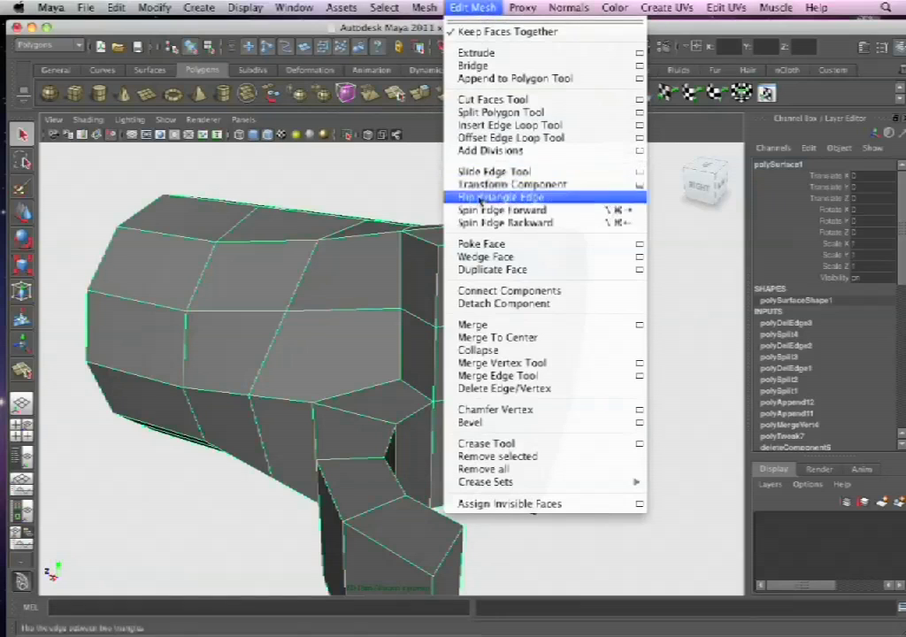
left_click(500, 113)
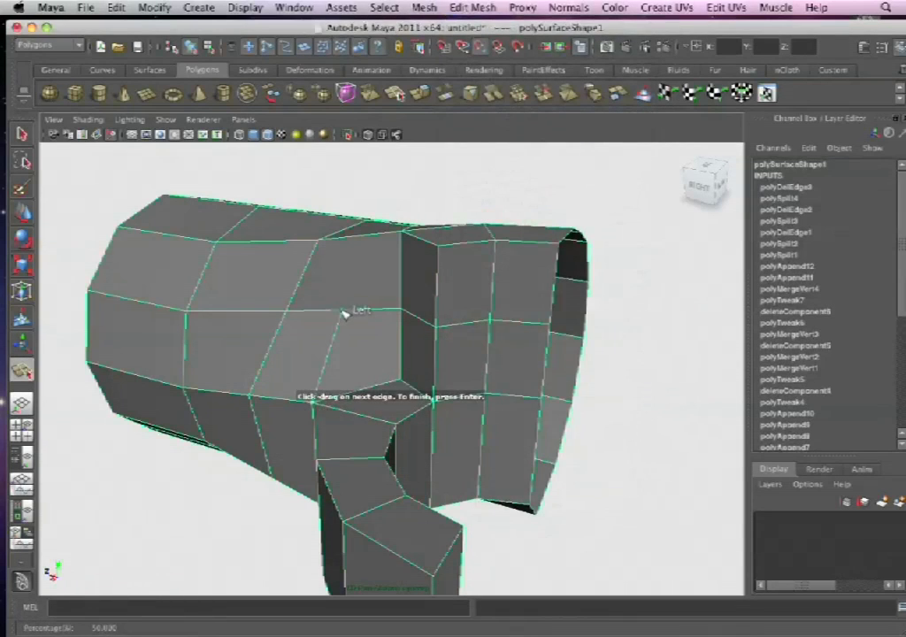
right_click_drag(460, 308, 389, 276, "alt")
mouse_move(400, 330)
left_mouse_down("alt")
mouse_move(424, 325)
mouse_move(409, 332)
left_mouse_up("alt")
left_click_drag(386, 368, 357, 345, "alt")
mouse_move(363, 303)
left_mouse_down("alt")
mouse_move(364, 326)
mouse_move(374, 314)
left_mouse_up("alt")
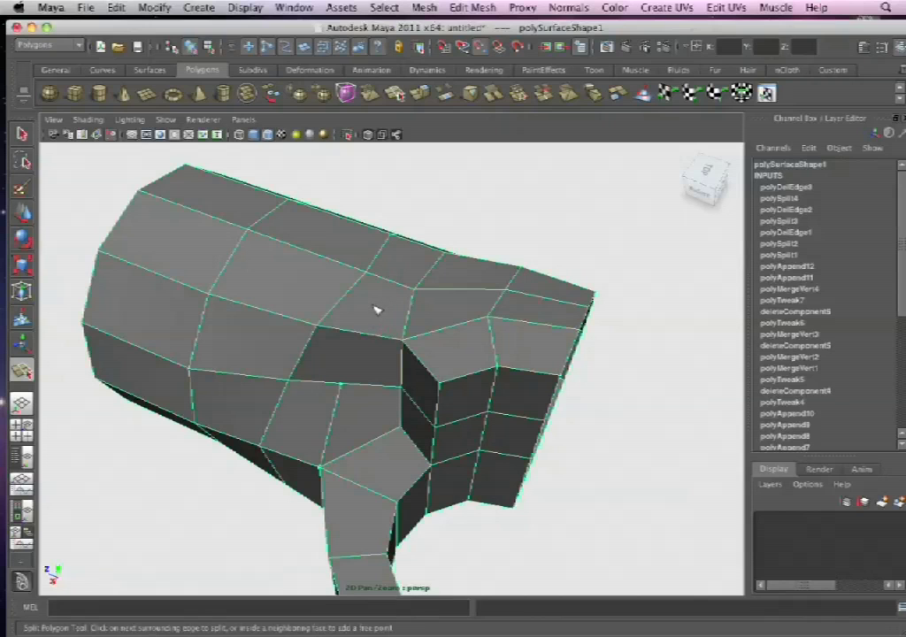
left_click_drag(387, 299, 378, 279, "alt")
left_click(402, 392)
key("z")
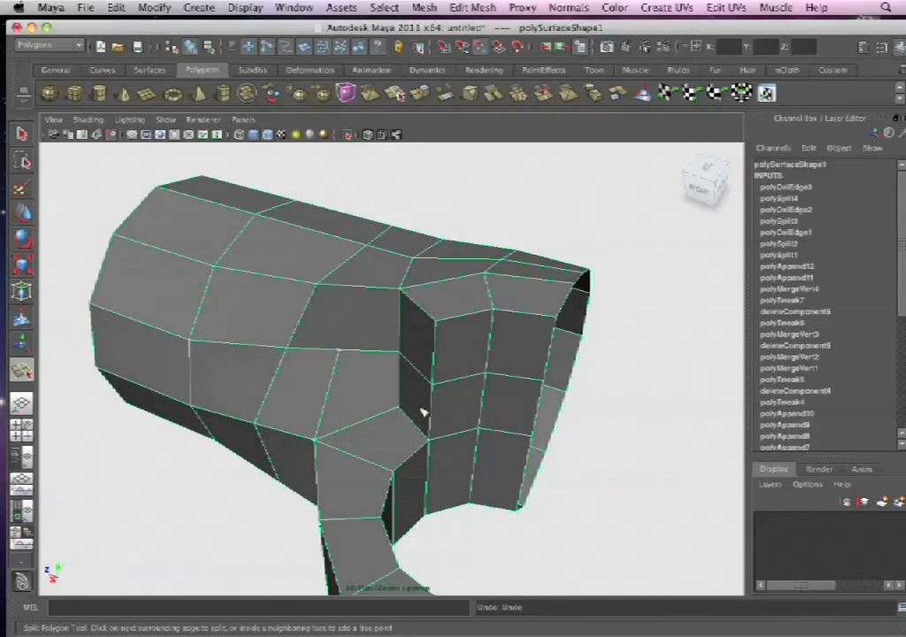
left_click(23, 134)
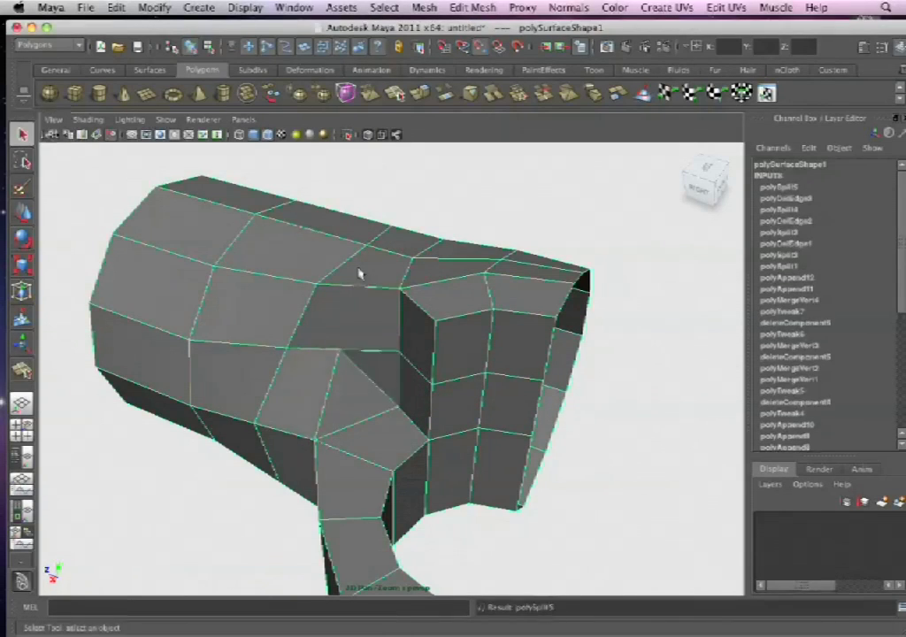
- Split a lengthwise edge row from the branch's inner base vertex across the side faces to the body's wide end
left_click_drag(389, 376, 318, 237, "alt")
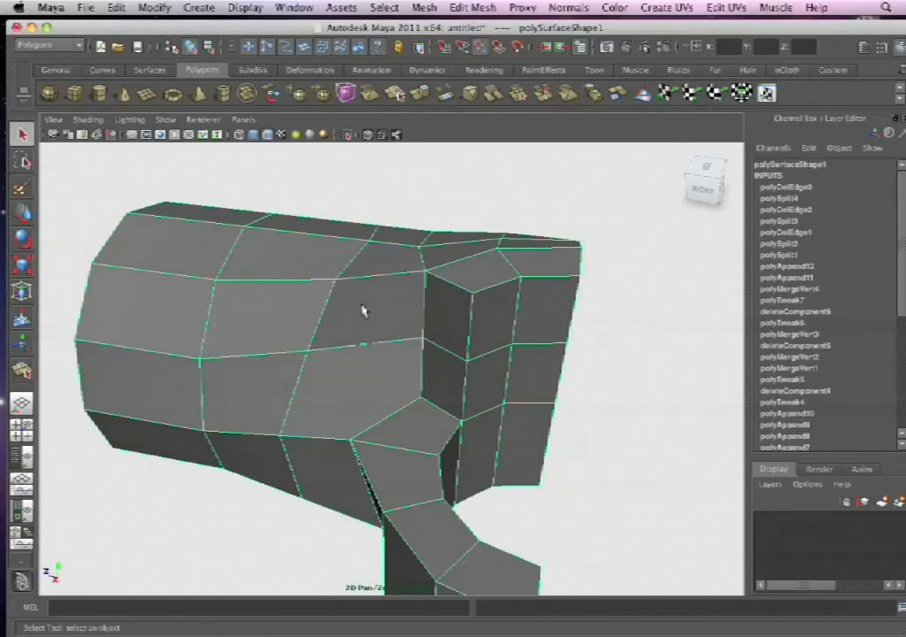
left_click(473, 7)
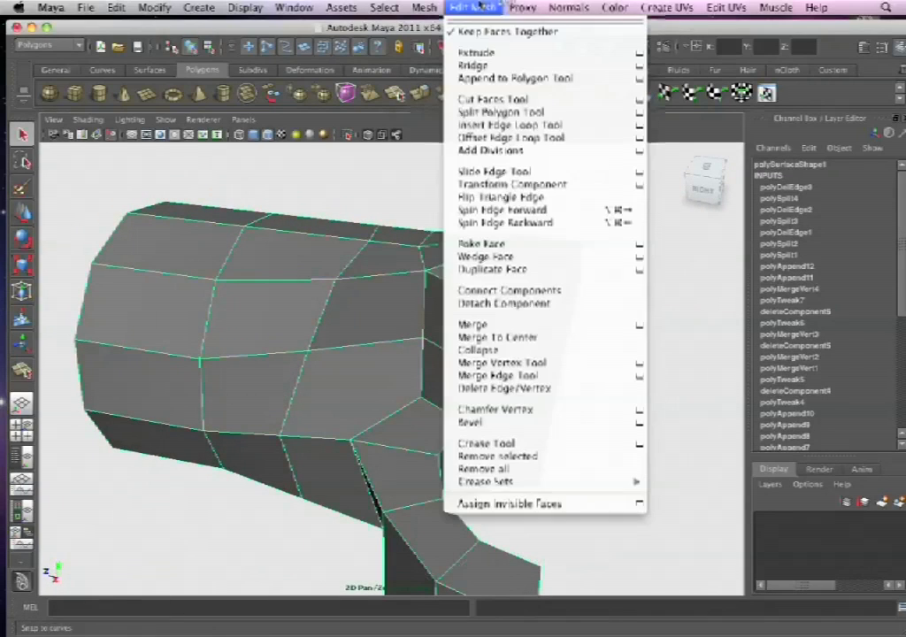
left_click(502, 113)
left_click(428, 378)
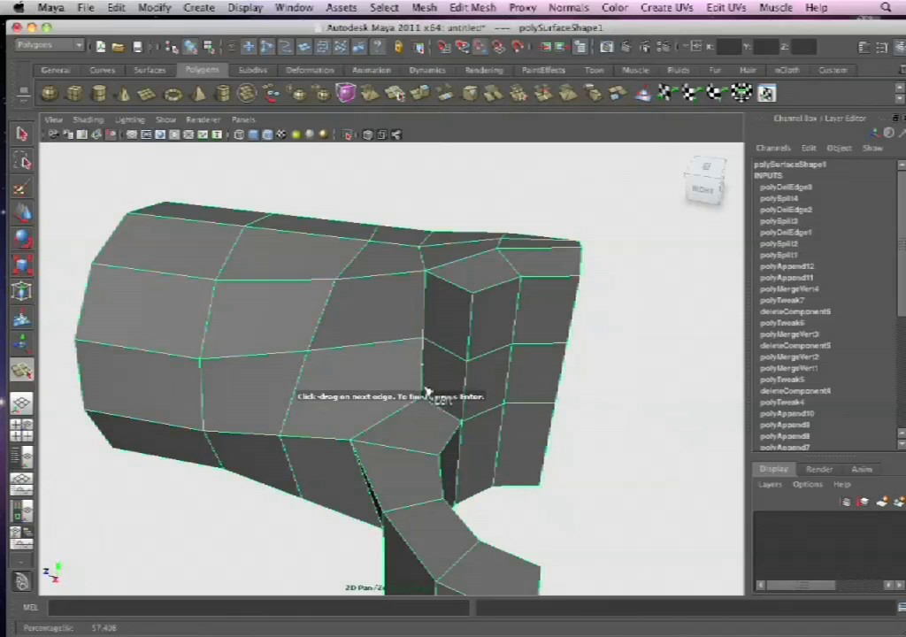
key("ctrl+z")
key("Delete")
key("ctrl+z")
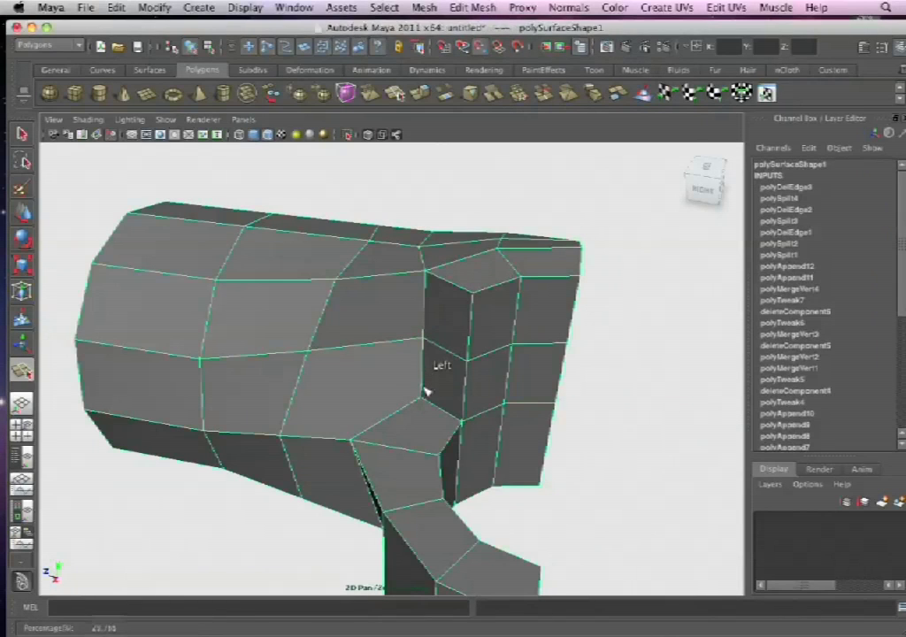
left_click(300, 394)
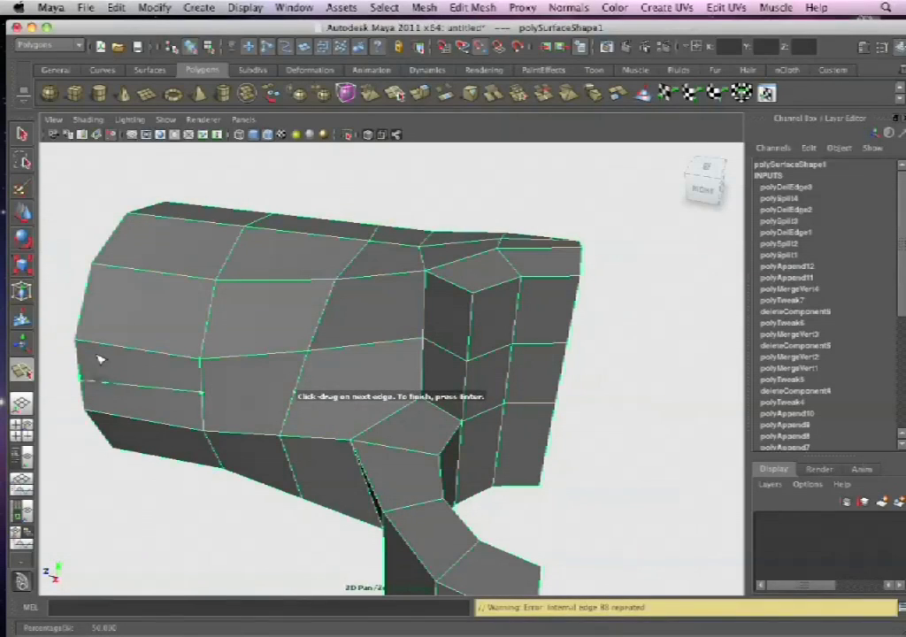
key("Return")
left_click_drag(417, 371, 398, 328, "alt")
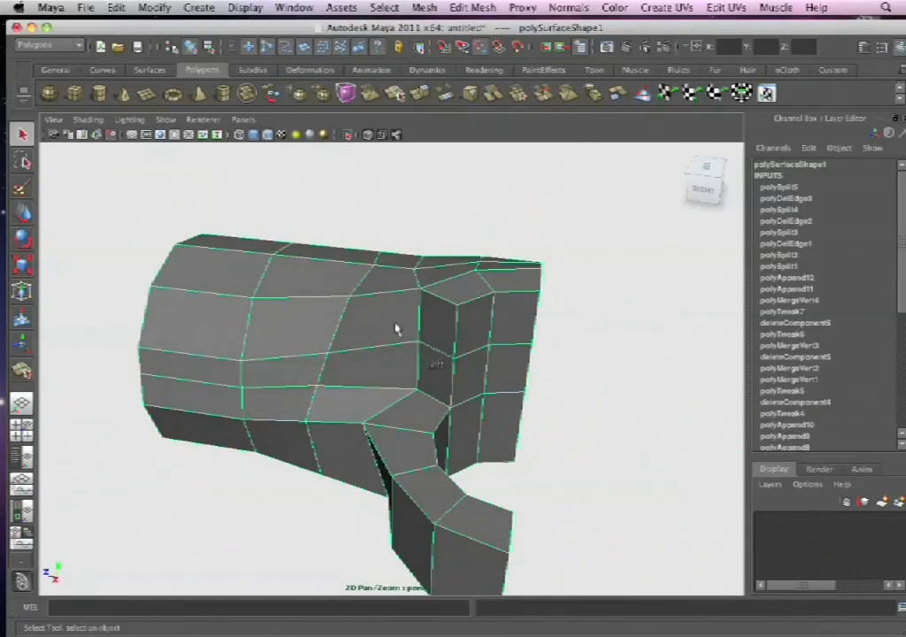
key("3")
left_click_drag(447, 370, 467, 350, "alt")
key("1")
- Move the middle vertices of the curved cross row toward the body's wide end in the top view
key("space")
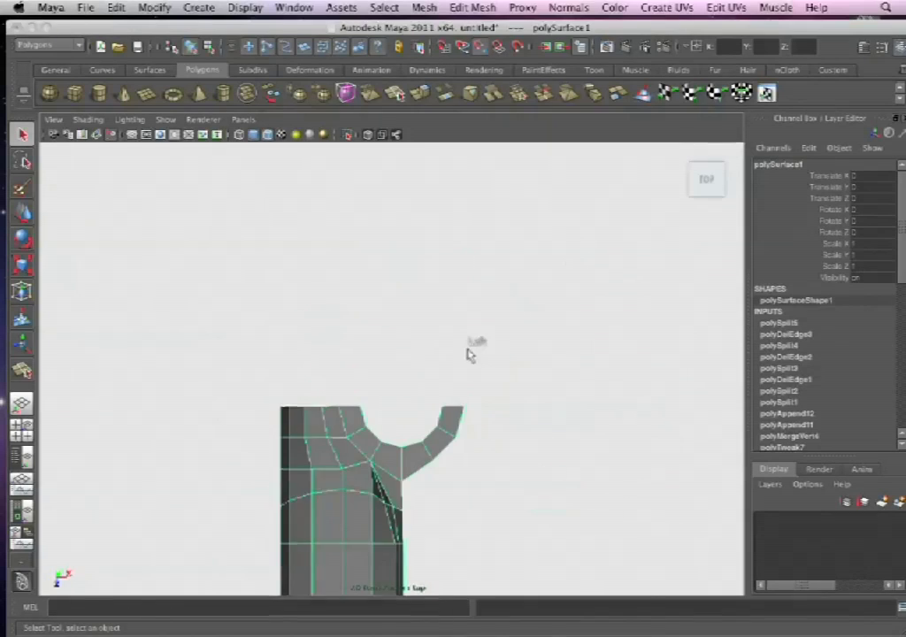
right_click_drag(446, 295, 442, 317, "alt")
middle_click_drag(442, 317, 457, 264, "alt")
middle_click_drag(393, 372, 379, 336, "alt")
right_click_drag(389, 354, 491, 405, "alt")
right_click_drag(387, 322, 388, 327)
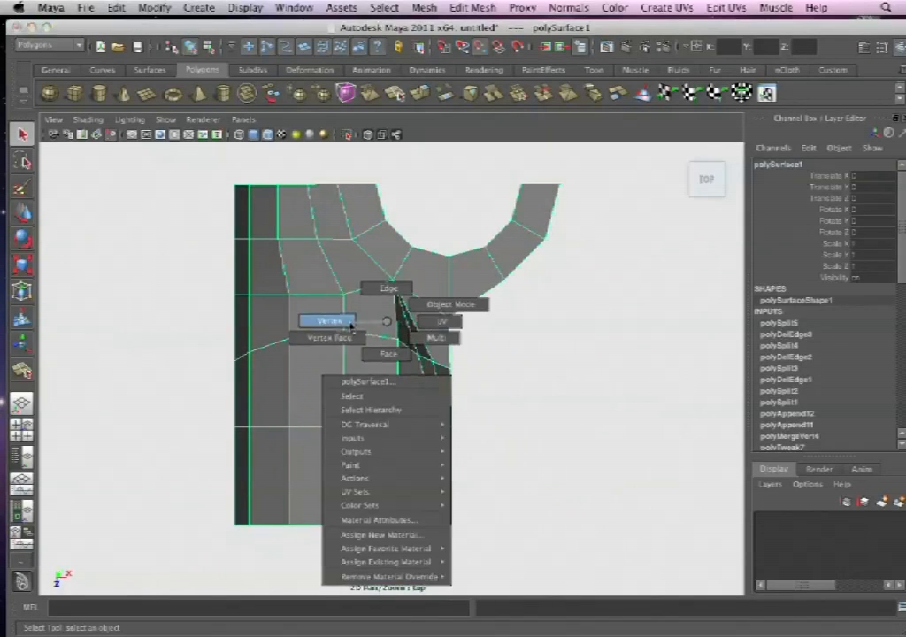
left_click(352, 324)
left_click(285, 336)
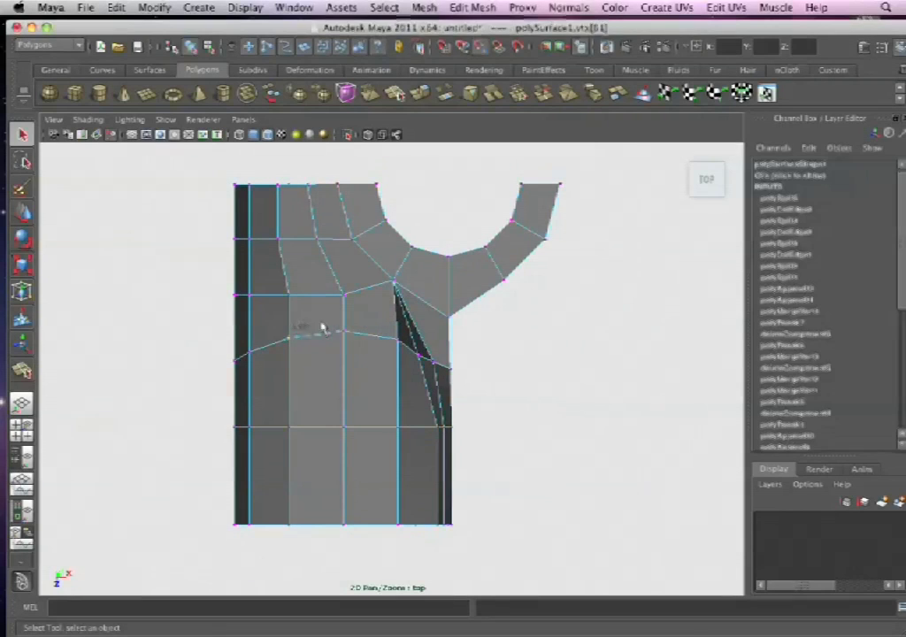
left_click(343, 333, "shift")
key("w")
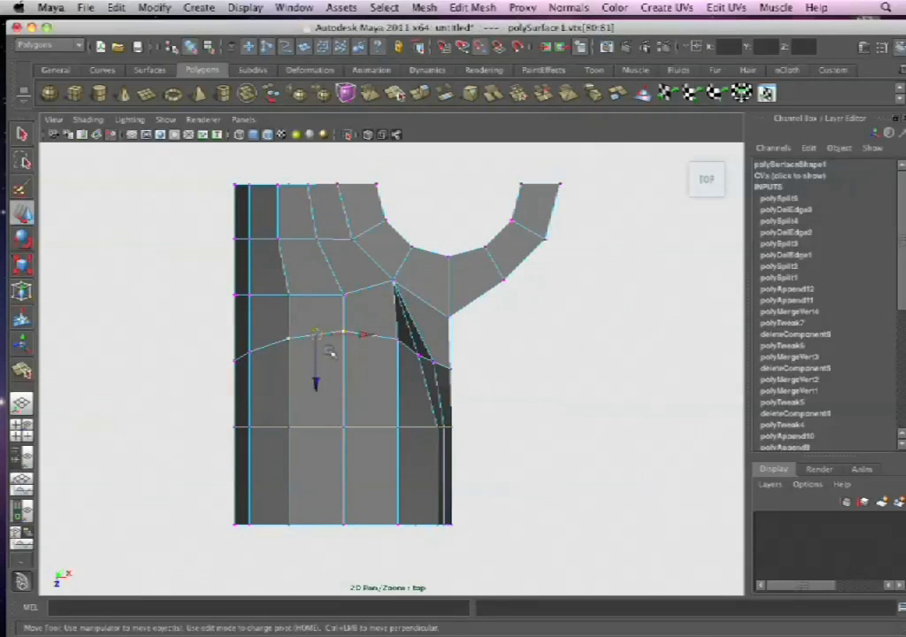
left_click(313, 321)
left_click(342, 334)
left_click_drag(344, 372, 345, 394)
- Align the neighbouring vertices on both sides with the moved ones to flatten the curved cross row
left_click(398, 338)
left_click_drag(399, 370, 400, 384)
left_click(293, 343)
left_click_drag(293, 344, 254, 372)
left_click(253, 388)
left_click(250, 354)
left_click_drag(251, 387, 252, 399)
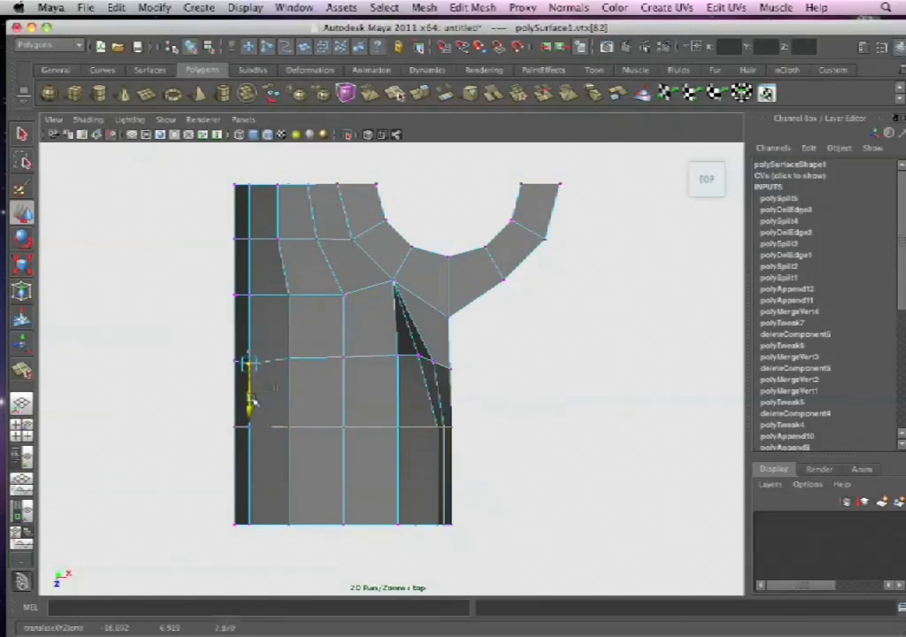
- Examine the body and branch from several angles in both faceted and smoothed display
key("space")
left_click_drag(382, 349, 398, 321)
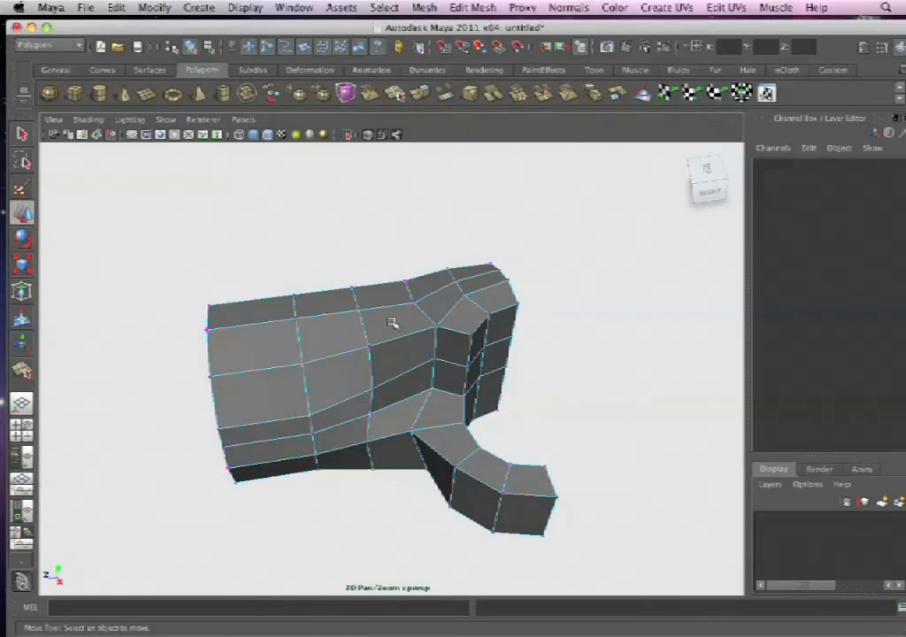
left_click_drag(329, 316, 293, 350, "alt")
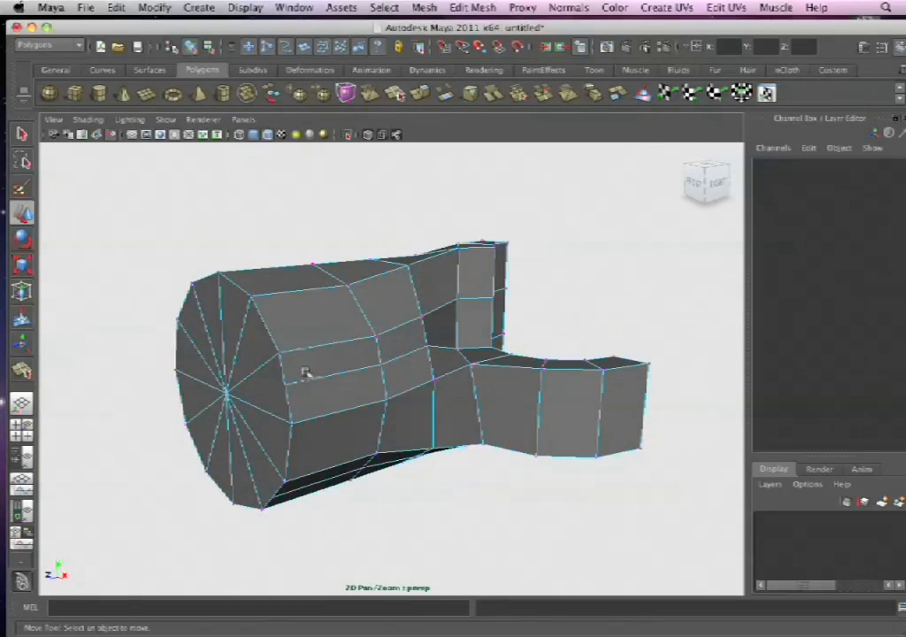
key("3")
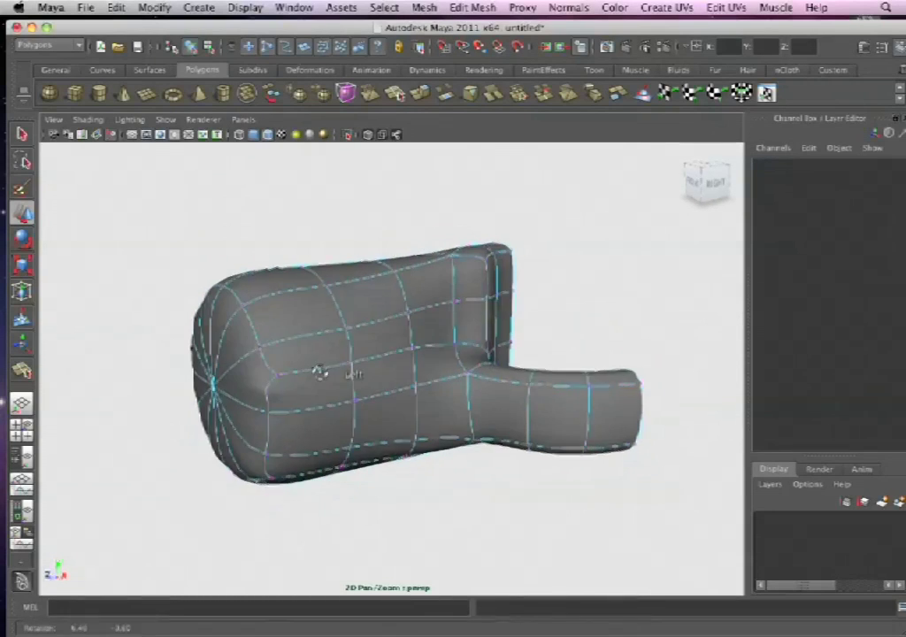
left_click_drag(316, 385, 219, 348, "alt")
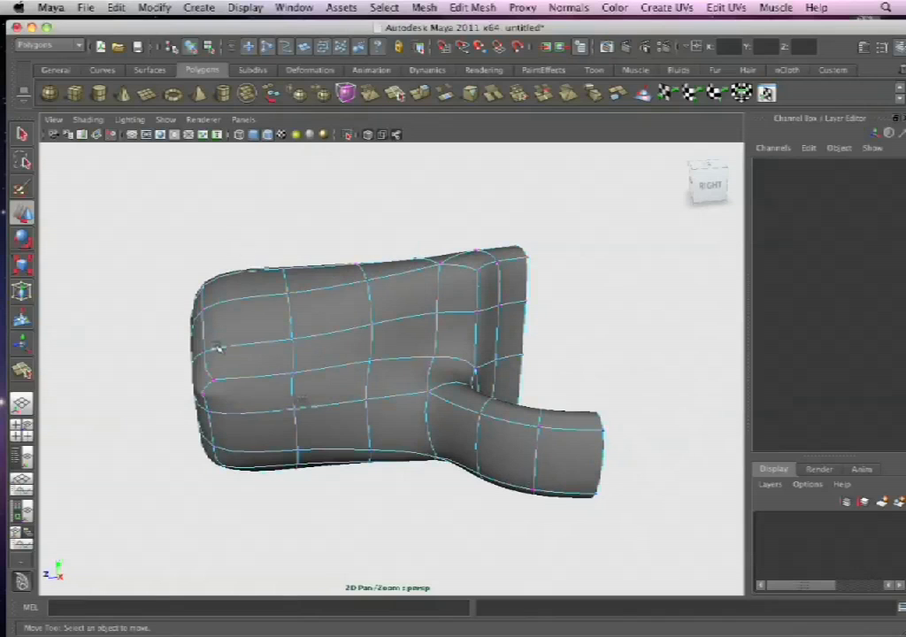
left_click_drag(279, 322, 324, 365, "alt")
key("1")
left_click_drag(431, 338, 371, 292, "alt")
- Shift the upper vertex at the branch's base and its neighbour on the body sideways, away from the branch, in the top view
key("space")
middle_click_drag(395, 257, 403, 340, "alt")
right_click_drag(402, 340, 445, 392, "alt")
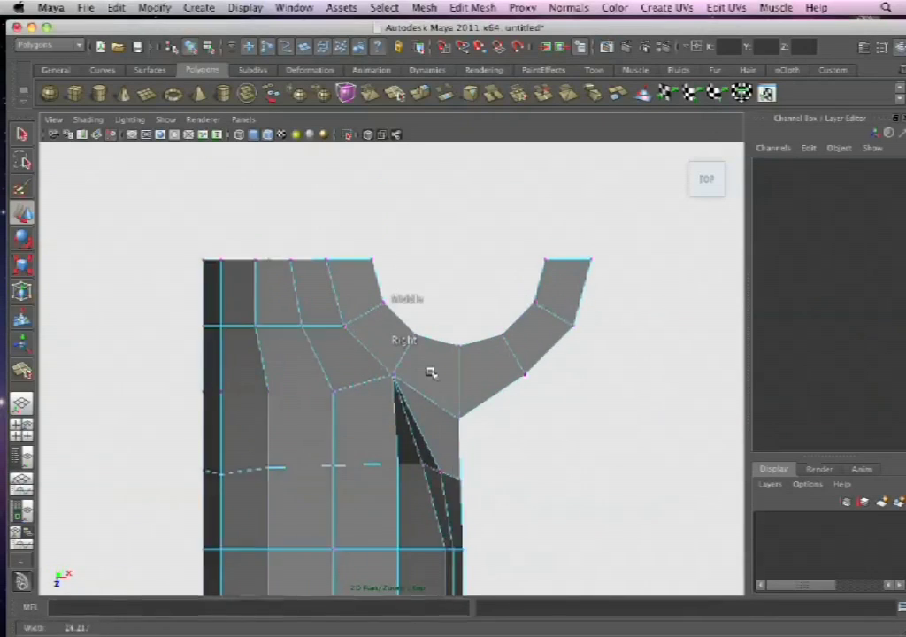
middle_click_drag(381, 317, 399, 370, "alt")
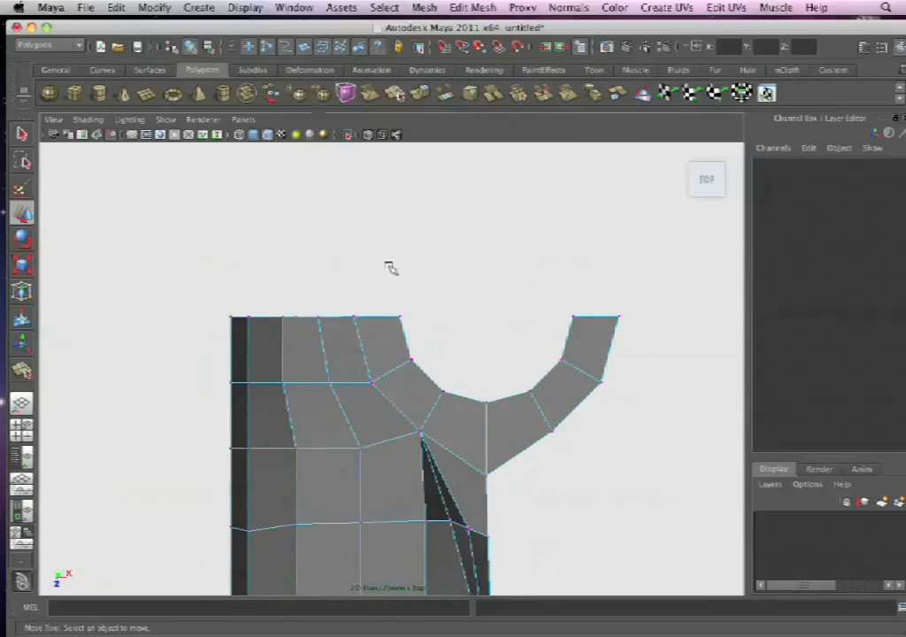
left_click(421, 431)
left_click_drag(459, 432, 450, 433)
left_click(359, 447)
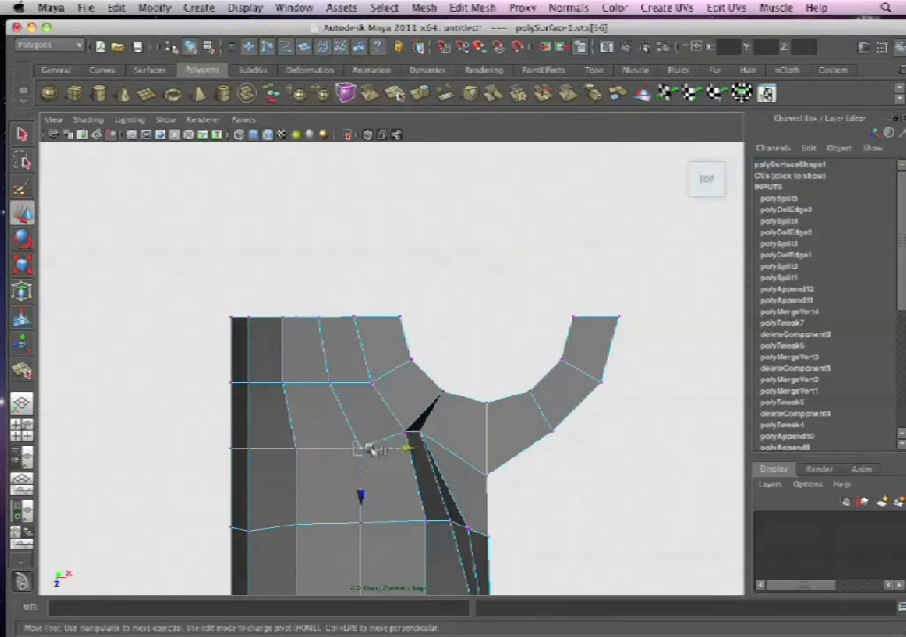
left_click_drag(400, 433, 405, 432)
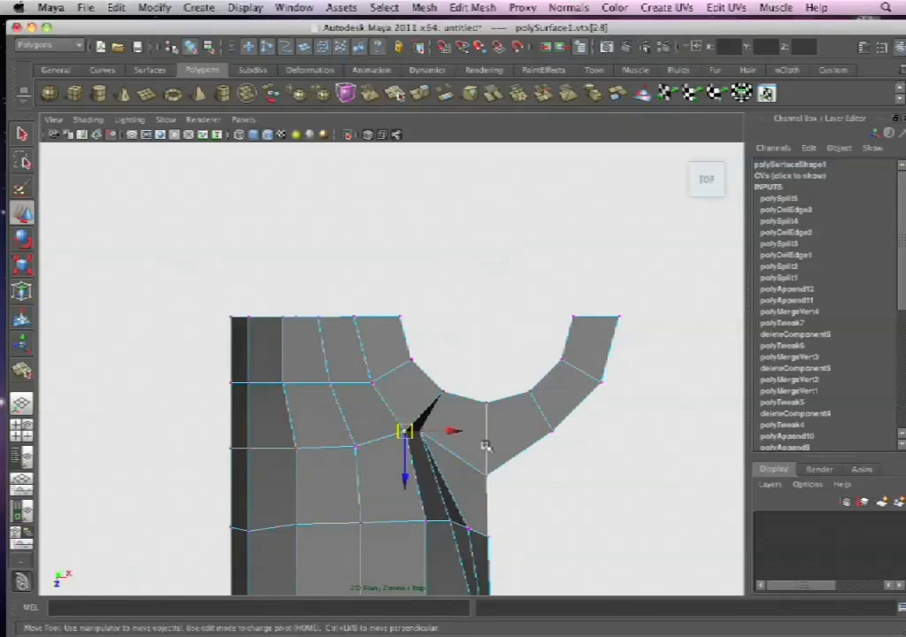
- Examine the shifted vertices around the branch's base in the perspective and top views
key("space")
left_click_drag(485, 435, 518, 398)
key("space")
left_click_drag(513, 346, 445, 305)
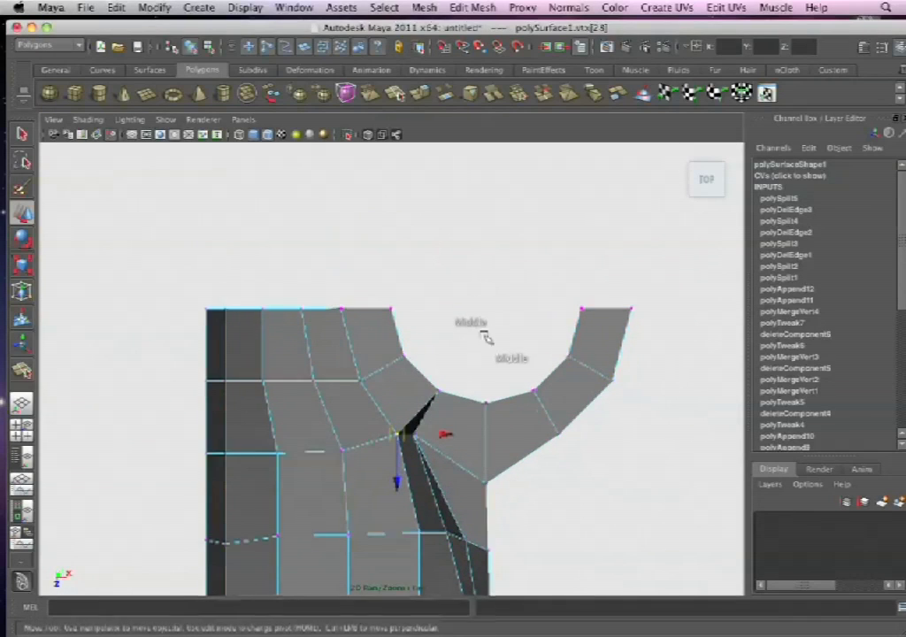
right_click_drag(355, 344, 416, 321)
key("space")
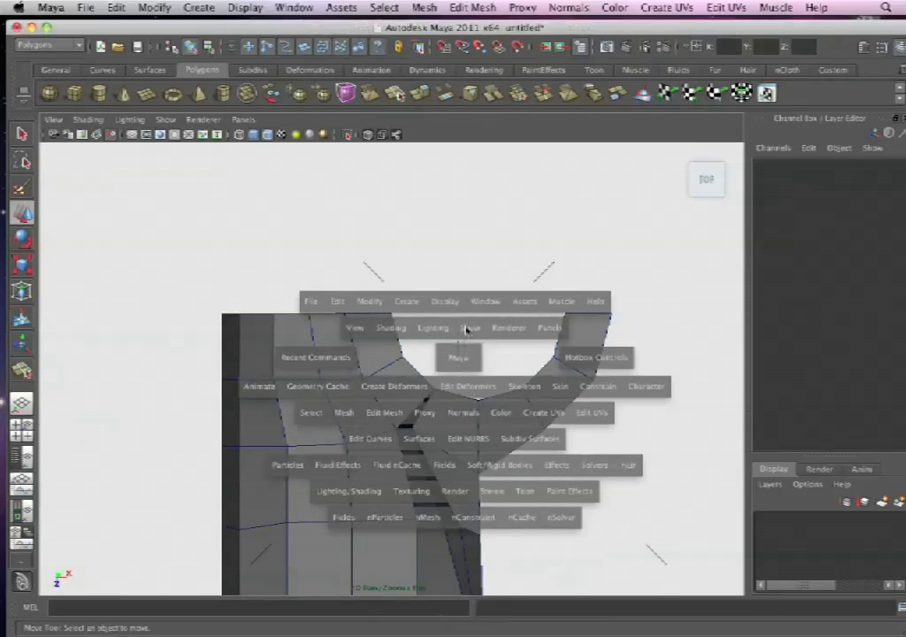
left_click_drag(460, 357, 392, 370)
left_click(393, 370)
mouse_move(432, 413)
left_mouse_down("alt")
mouse_move(486, 368)
mouse_move(437, 359)
mouse_move(440, 413)
left_mouse_up("alt")
- Lower the outer vertex at the branch's base and the adjacent vertex along the same lengthwise row on the body
right_click_drag(383, 323, 449, 372)
left_click(357, 344)
middle_click_drag(421, 351, 494, 386, "alt")
left_click_drag(409, 327, 410, 334)
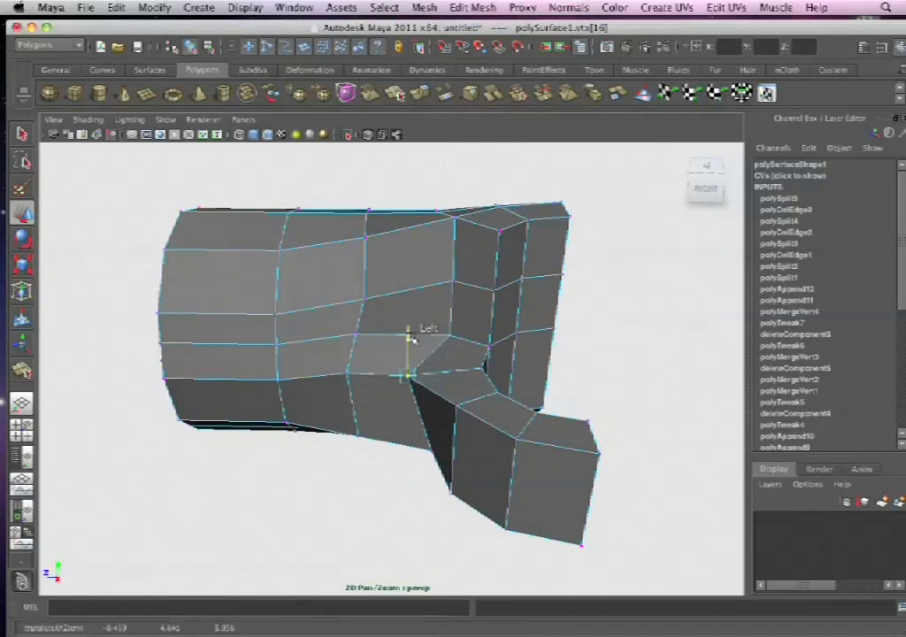
left_click_drag(348, 337, 349, 349)
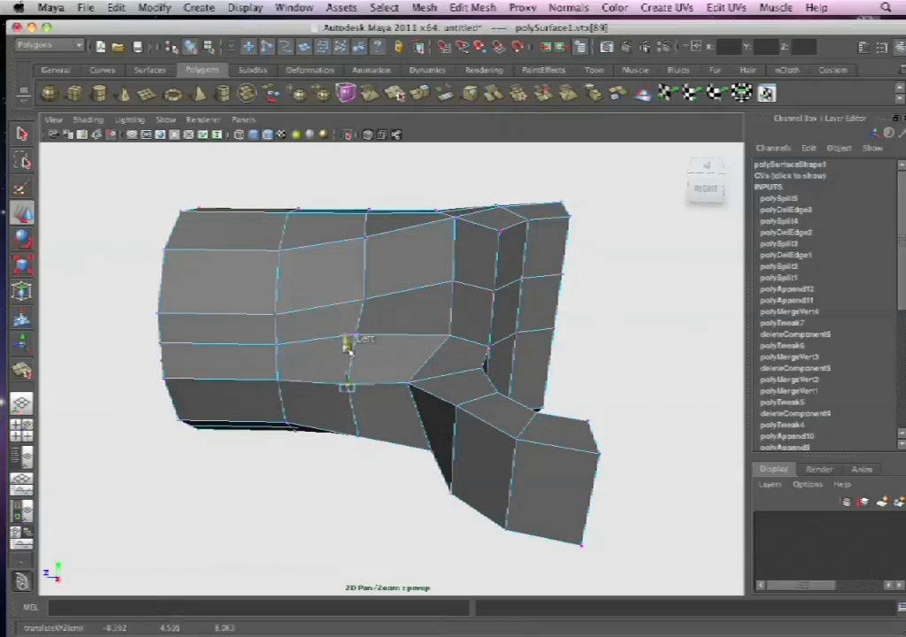
- Raise the two side vertices of the upper lengthwise row and adjust the neighbouring vertices of the cross row nearest the branch
left_click(329, 286)
left_click(274, 315)
left_click_drag(271, 272, 272, 263)
left_click(363, 299)
left_click_drag(363, 260, 363, 248)
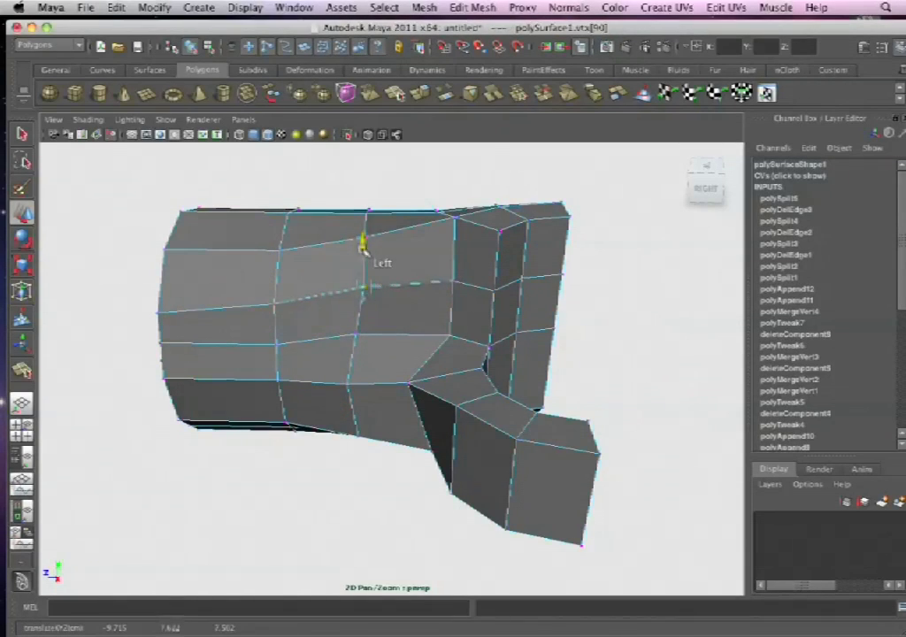
left_click(356, 333)
left_click_drag(357, 300, 434, 266)
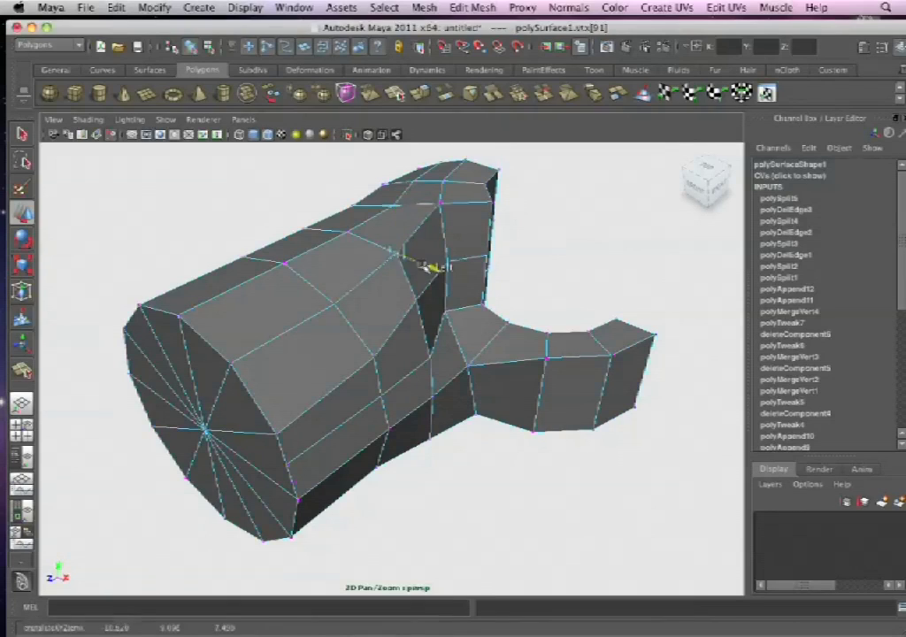
- Shift the new row's vertex beside the branch sideways and adjust the height of the branch's outer base vertex
left_click(443, 312)
mouse_move(449, 318)
left_mouse_down("alt")
mouse_move(471, 292)
mouse_move(443, 328)
left_mouse_up("alt")
left_click(424, 350)
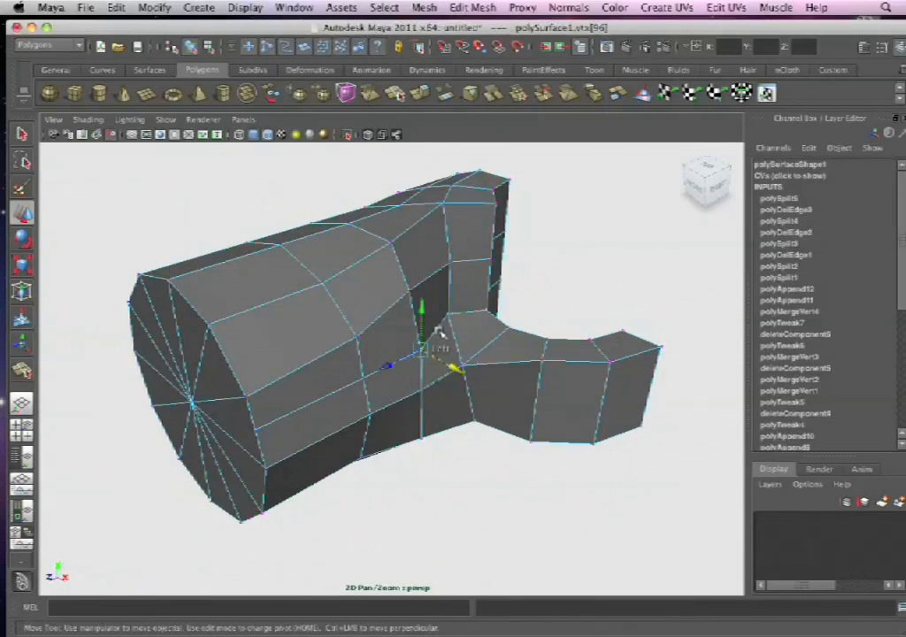
left_click_drag(454, 368, 450, 365)
left_click(423, 390)
left_click_drag(478, 415, 475, 334, "alt")
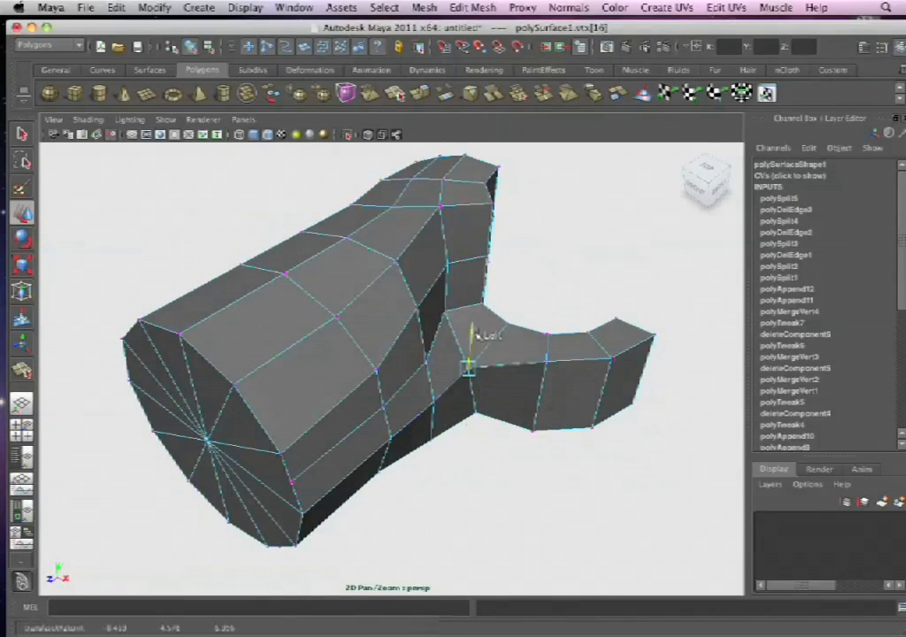
- Reposition the vertices of the cross row beside the branch's base sideways and in height to even out their spacing
left_click(426, 361)
left_click_drag(445, 368, 448, 370)
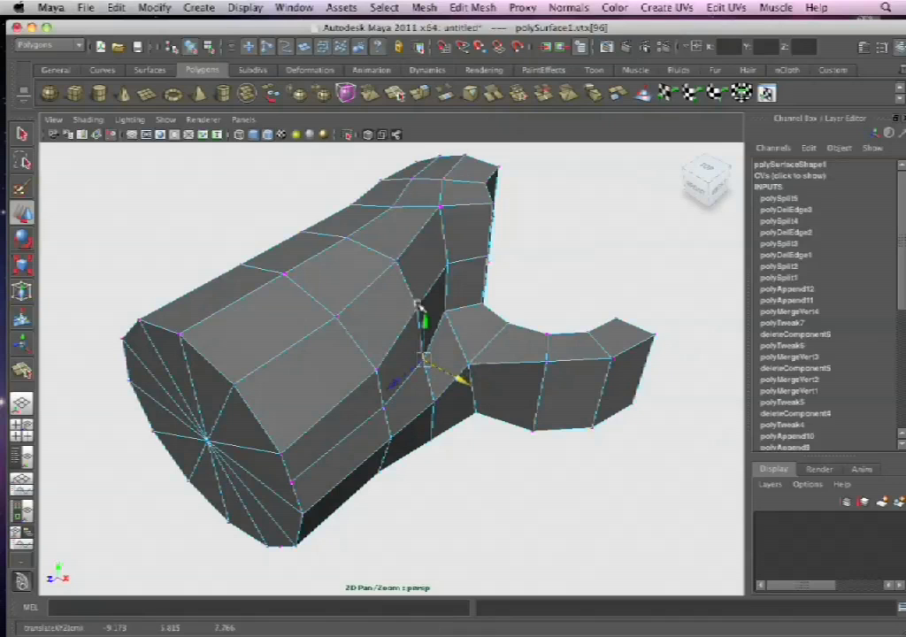
left_click(434, 323)
left_click(418, 309)
left_click_drag(446, 324, 431, 289)
left_click(394, 375)
left_click(417, 278)
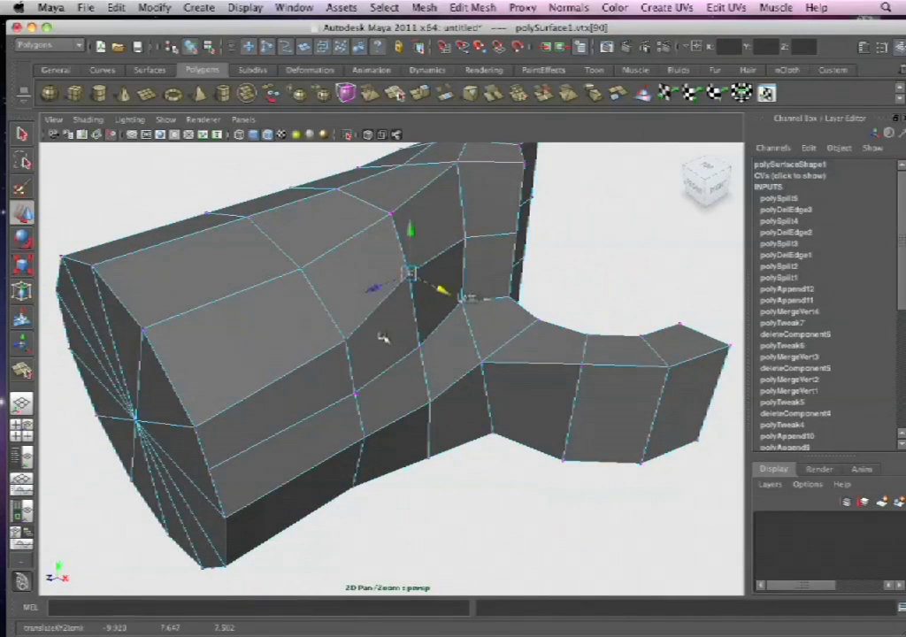
left_click(347, 341)
- Preview the mesh smoothed and look at the branch junction from the top view
right_click_drag(315, 285, 262, 238, "alt")
left_click_drag(356, 320, 191, 347, "alt")
key("3")
left_click_drag(420, 318, 540, 348, "alt")
key("space")
left_click(499, 299)
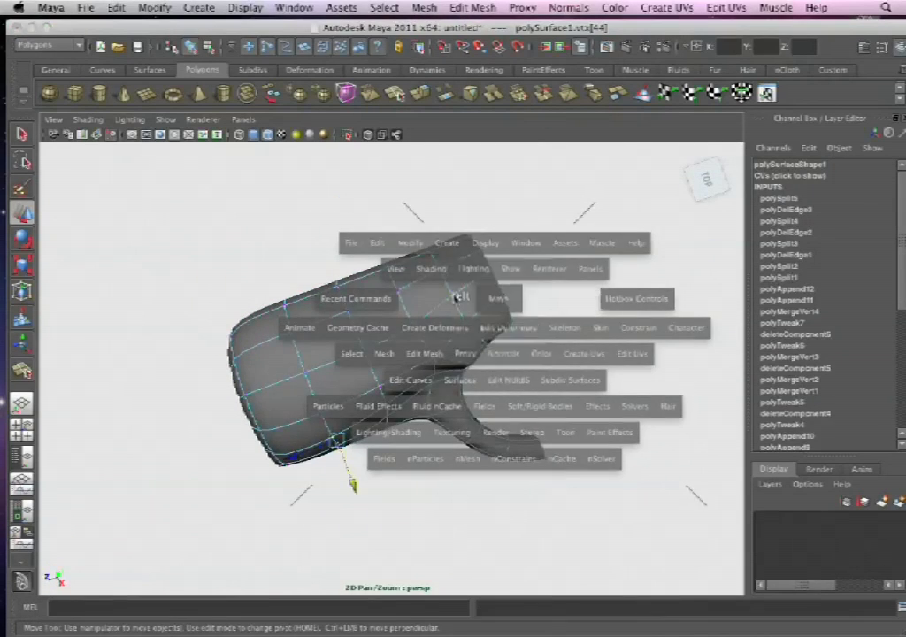
left_click(434, 298)
- Scale the vertices facing the opening in the open seam row and the adjacent cross row inward along X to round the opening
right_click_drag(398, 305, 348, 300)
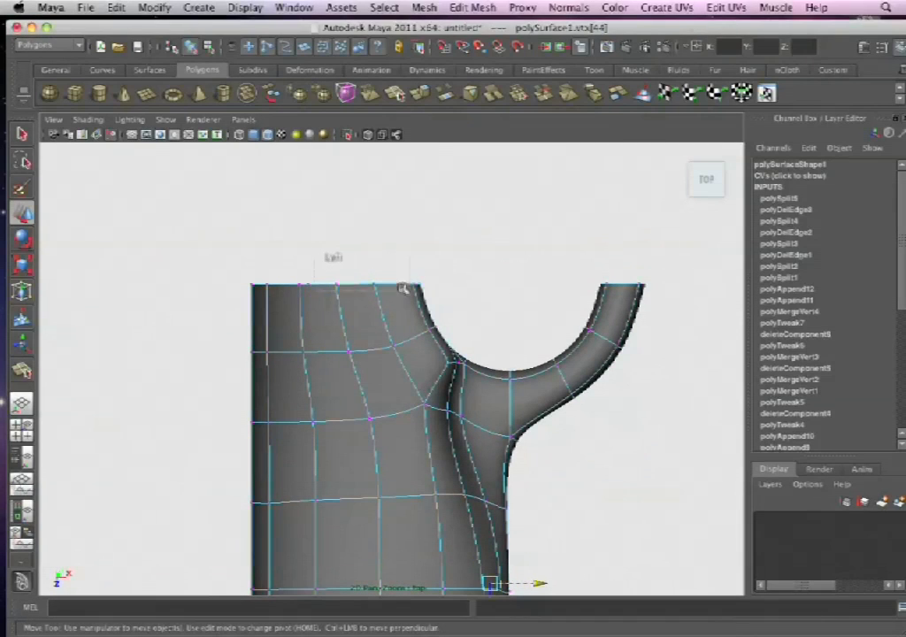
left_click_drag(457, 310, 326, 270)
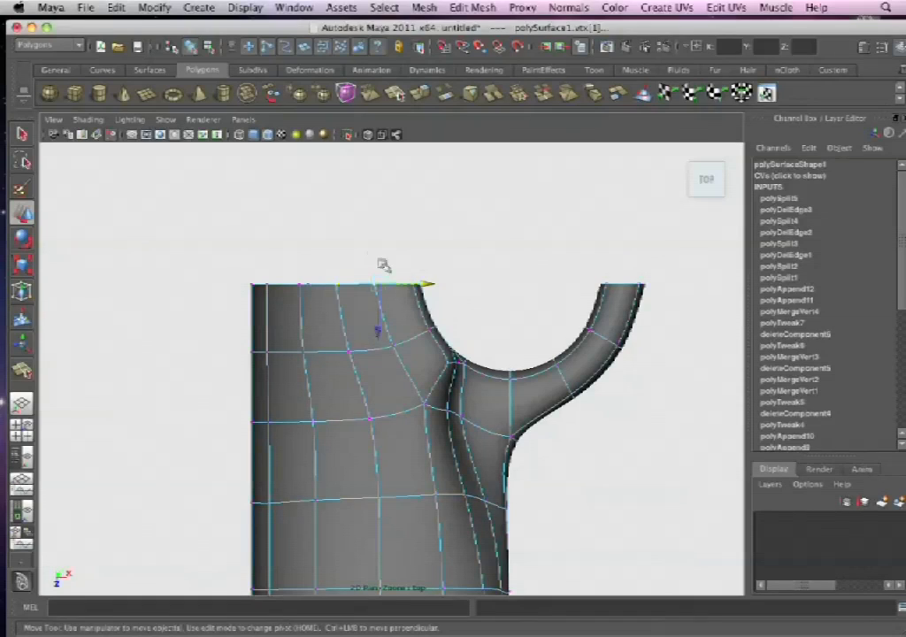
key("r")
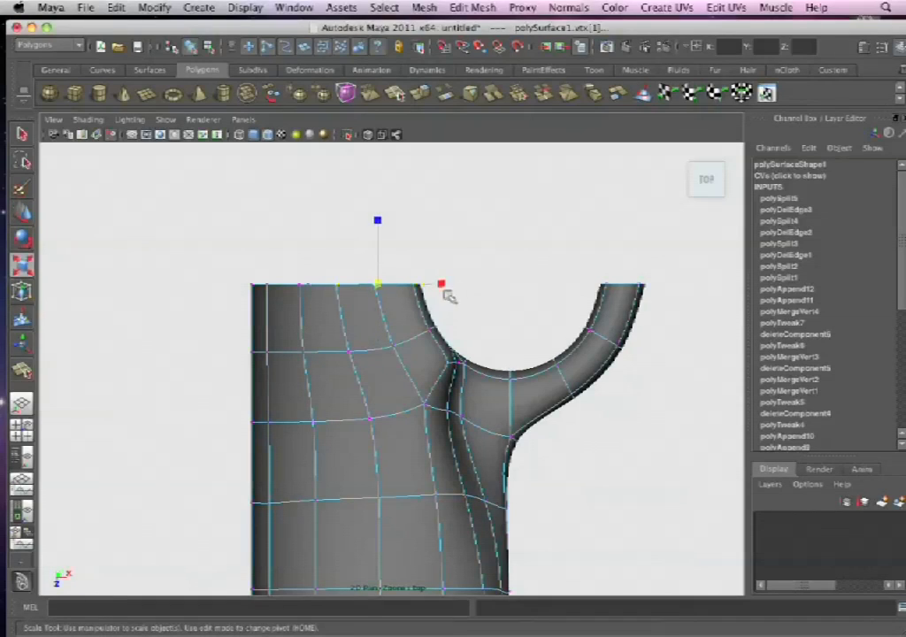
left_click_drag(425, 283, 333, 286)
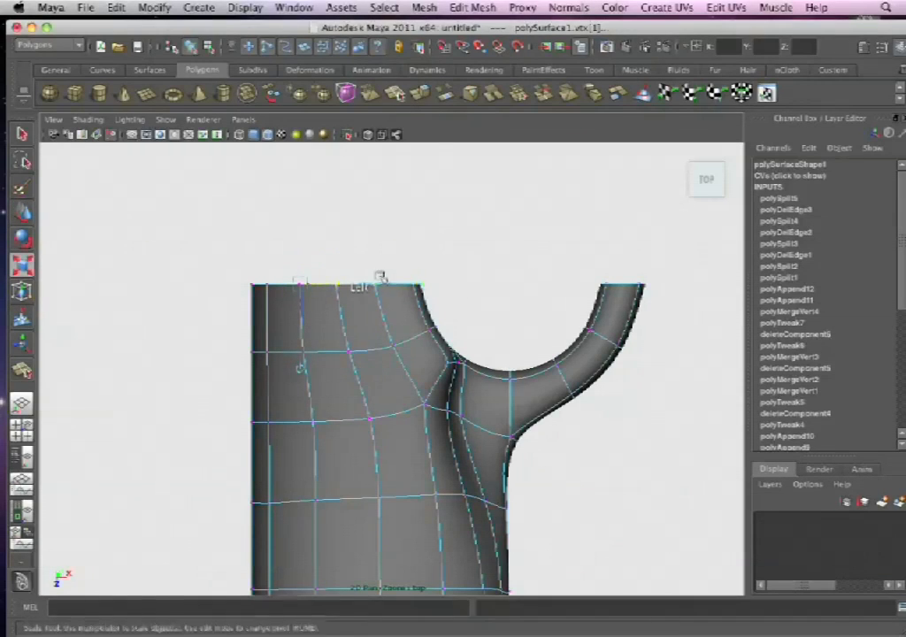
left_click(363, 284)
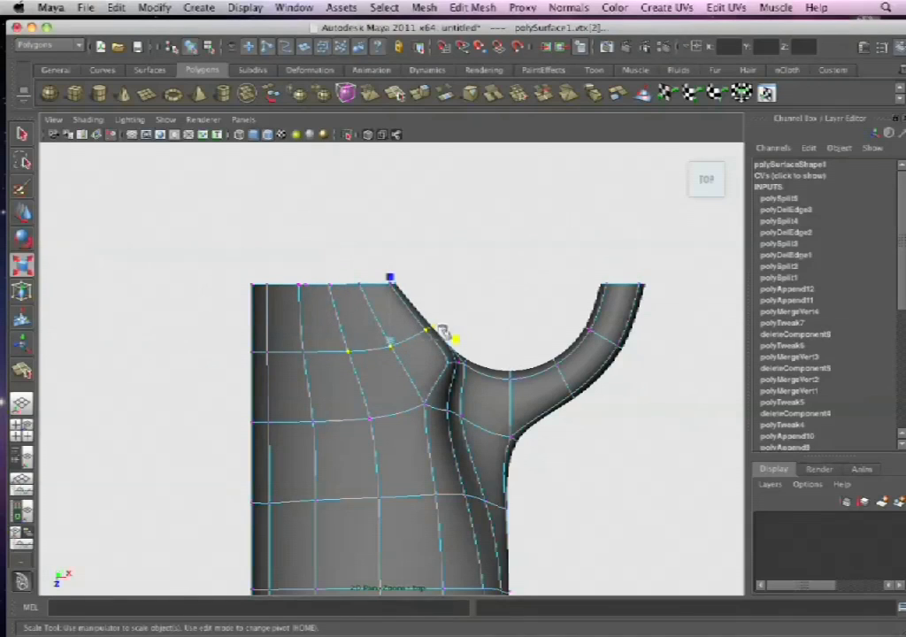
left_click_drag(428, 342, 392, 343)
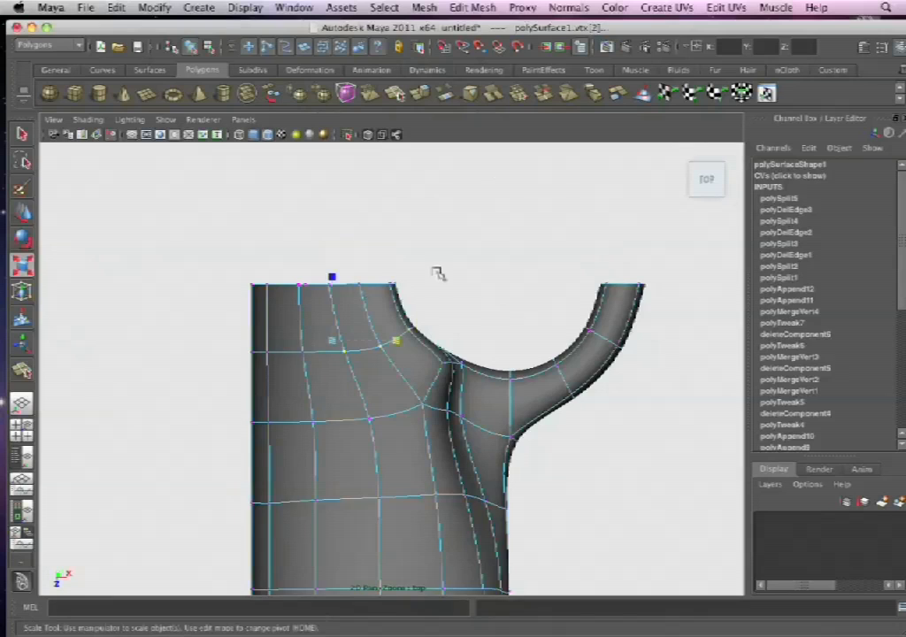
- Return to the perspective view, select the whole mesh in object mode and turn off the smooth preview
key("space")
left_click_drag(414, 269, 381, 243)
left_click_drag(450, 315, 433, 282, "alt")
right_click_drag(425, 271, 469, 251)
left_click_drag(491, 266, 525, 305, "alt")
key("1")
middle_click_drag(527, 322, 527, 340, "alt")
right_click_drag(556, 312, 633, 316, "alt")
right_click_drag(520, 295, 486, 288, "alt")
left_click_drag(486, 287, 510, 283, "alt")
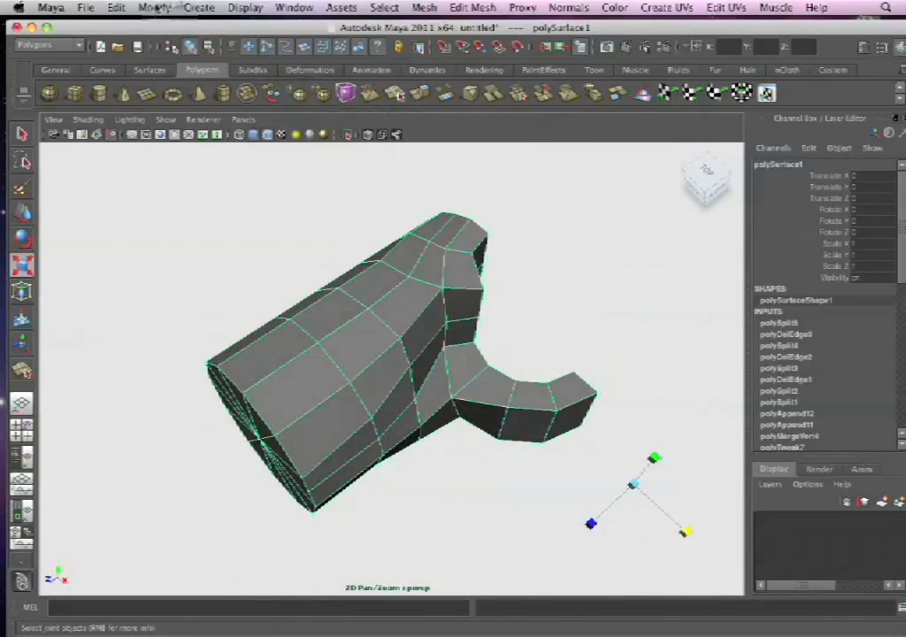
- Delete the mesh's construction history and center its pivot
left_click(155, 7)
mouse_move(116, 7)
mouse_move(212, 172)
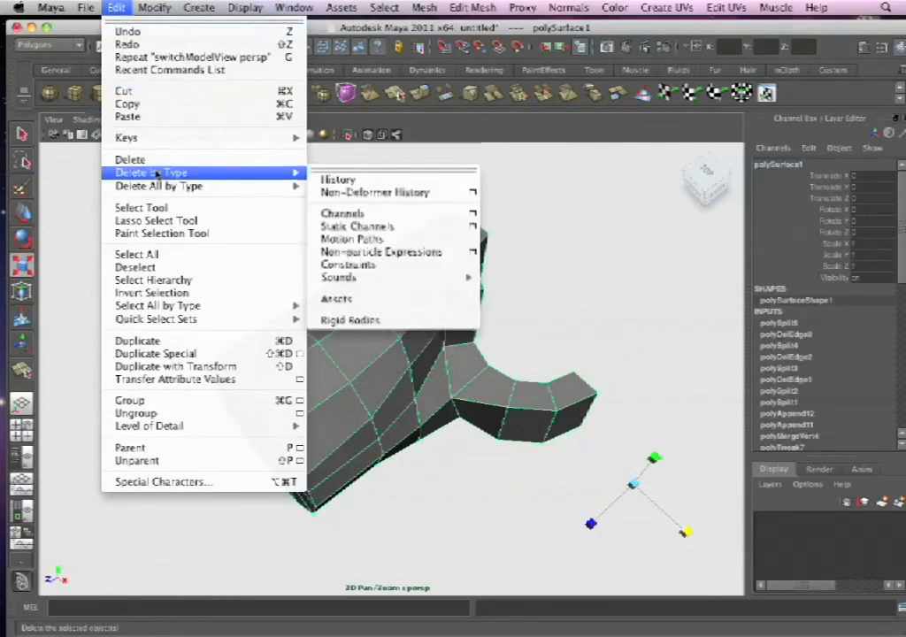
left_click(336, 180)
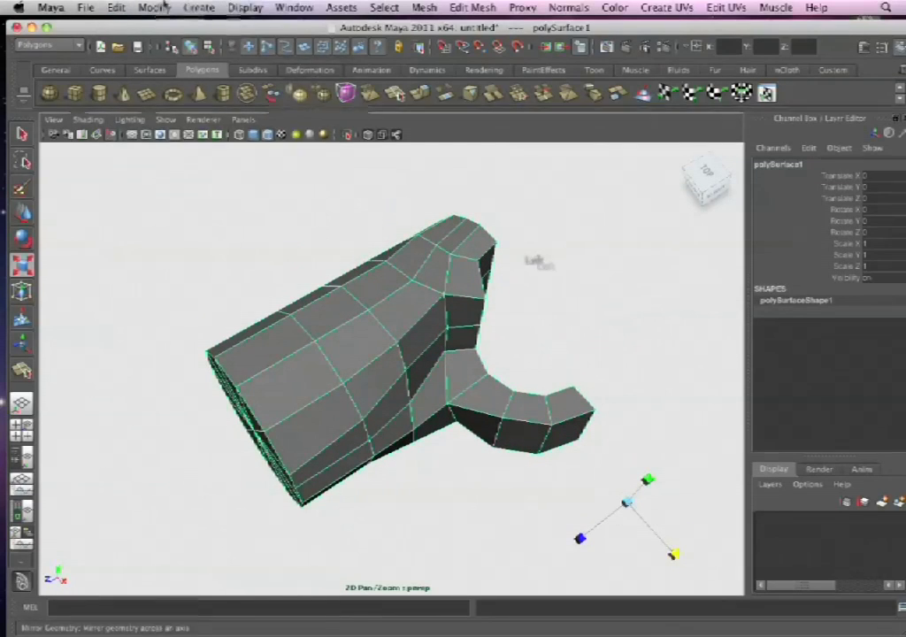
left_click(199, 7)
mouse_move(156, 7)
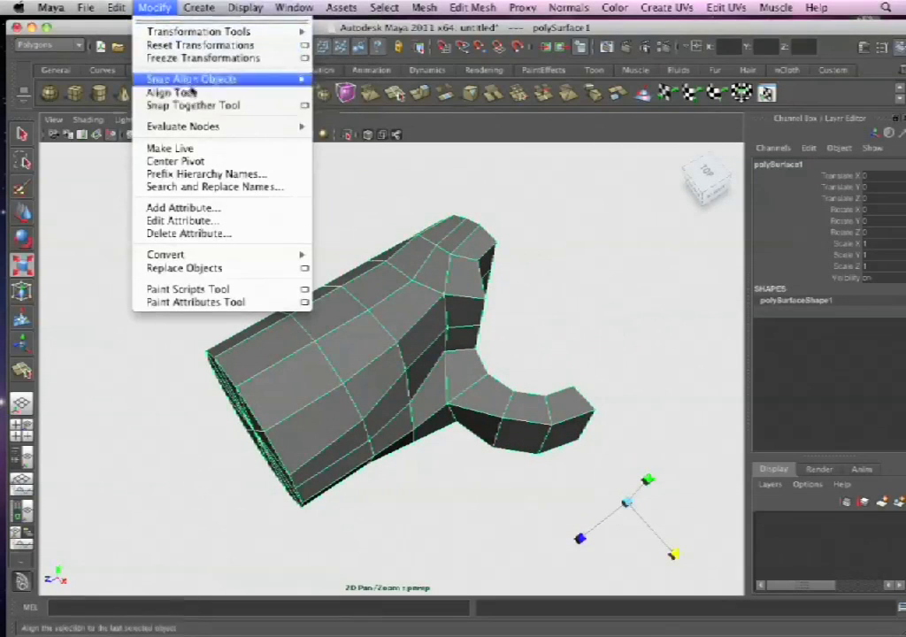
left_click(200, 161)
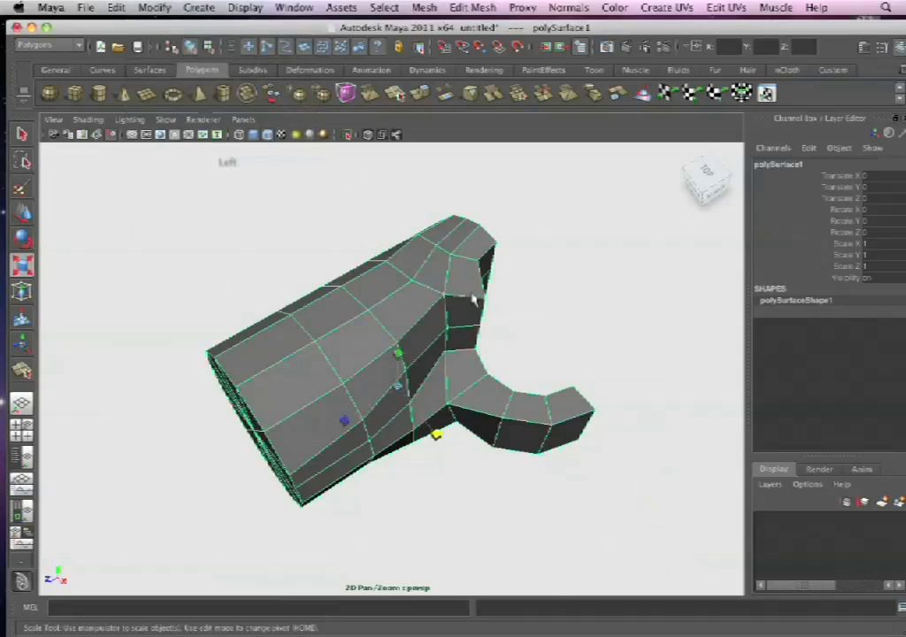
left_click_drag(474, 301, 513, 305, "alt")
- Mirror the mesh geometry in the -Z direction, merging it with the original and merging vertices
left_click(424, 8)
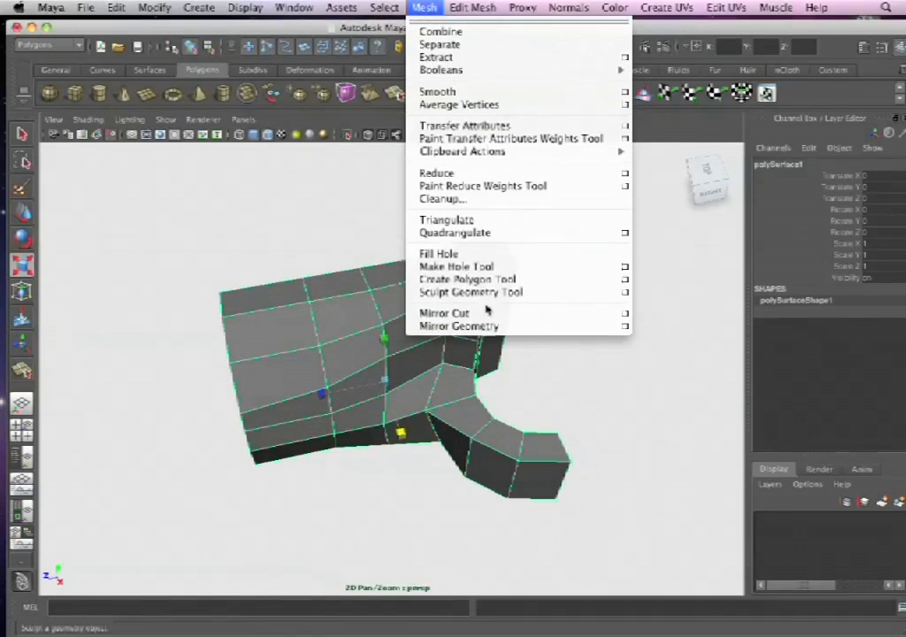
left_click(624, 328)
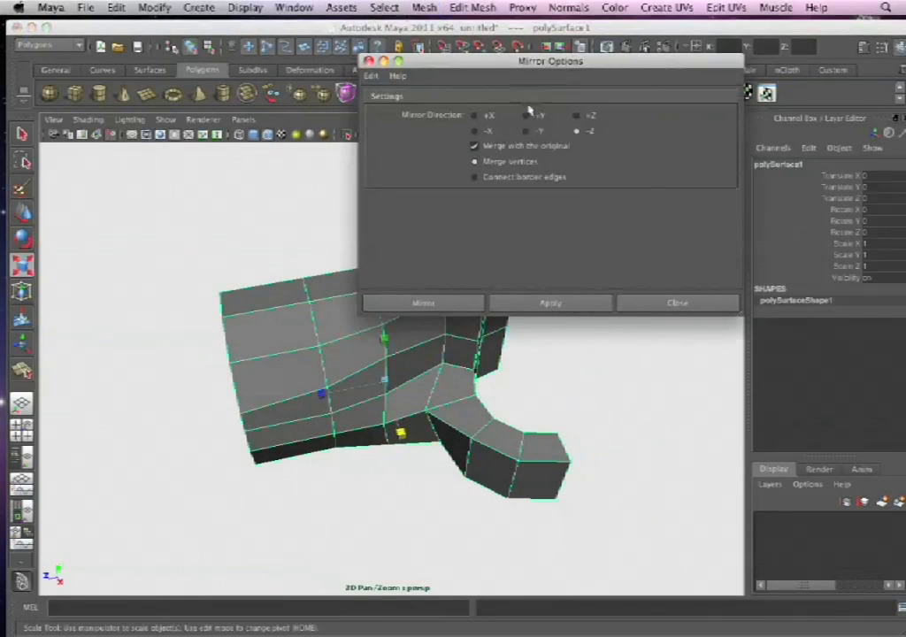
left_click_drag(581, 63, 344, 28)
right_click_drag(591, 314, 544, 314, "alt")
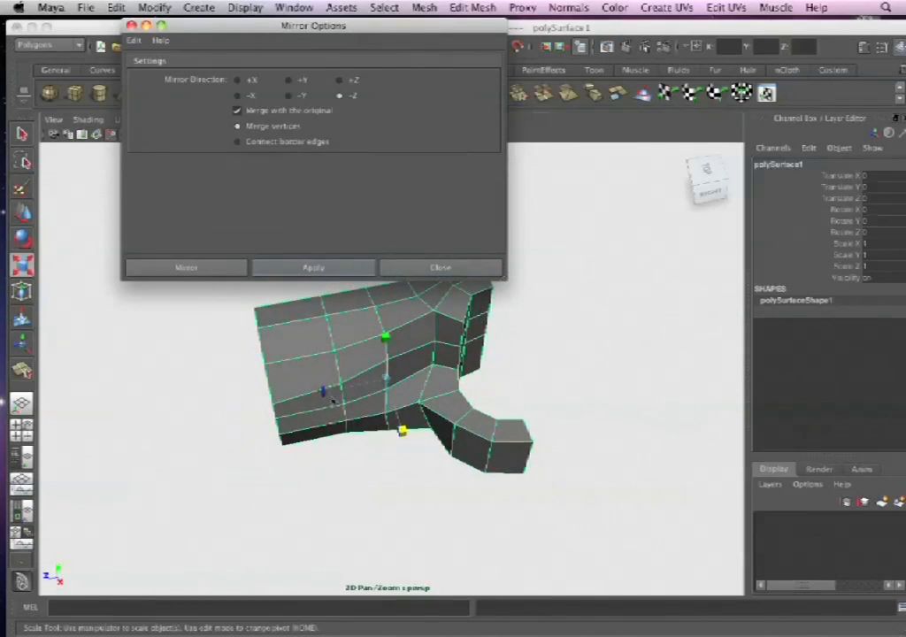
left_click_drag(332, 400, 391, 406, "alt")
right_click_drag(390, 407, 392, 401, "alt")
key("w")
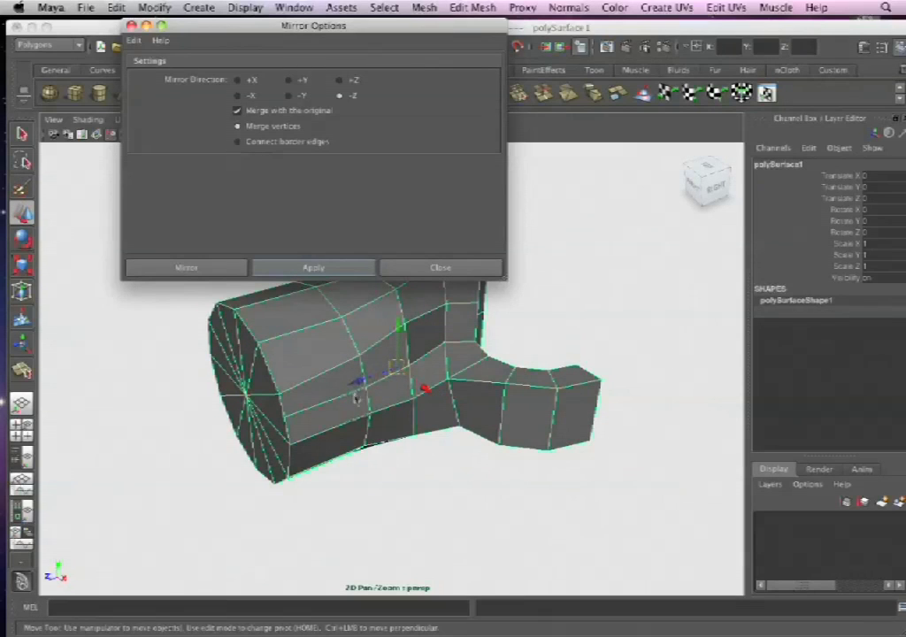
left_click_drag(432, 379, 423, 456, "alt")
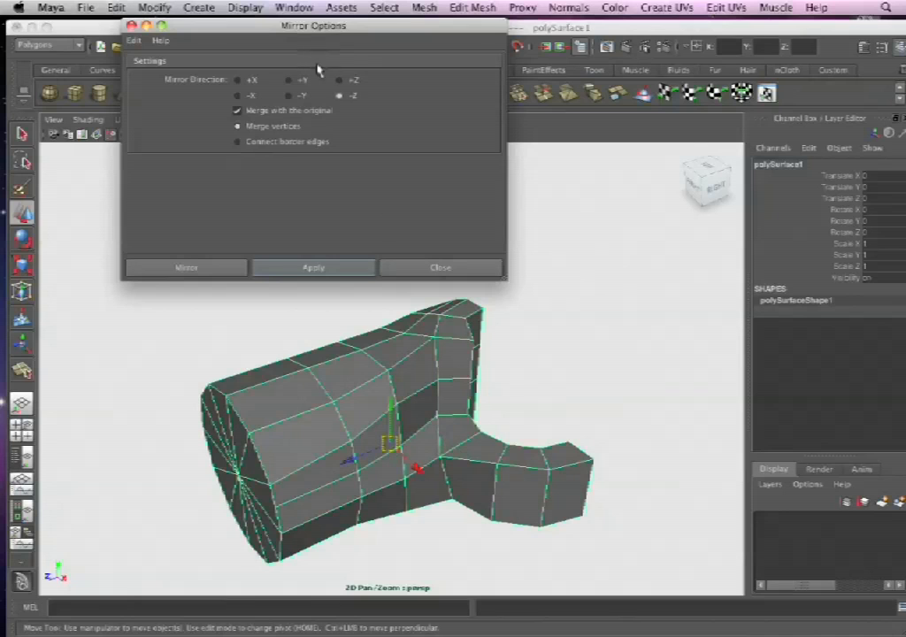
left_click(318, 268)
- Preview the mirrored mesh smoothed and examine its ring and opening in the perspective and top views
left_click_drag(398, 407, 591, 477, "alt")
key("3")
left_click(601, 473)
left_click(548, 441)
left_click_drag(548, 441, 486, 433, "alt")
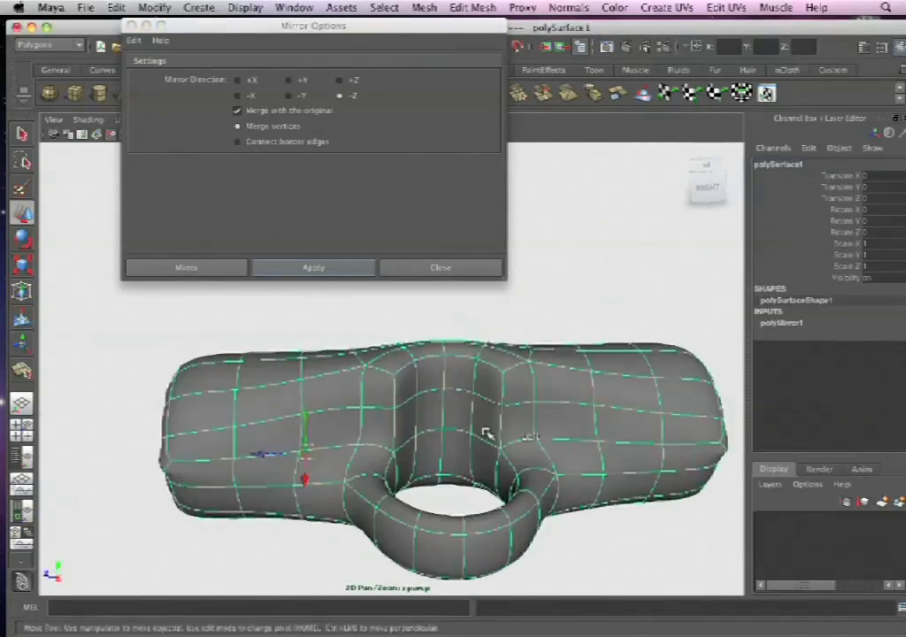
right_click_drag(486, 433, 433, 369, "alt")
left_click_drag(426, 428, 537, 412, "alt")
key("space")
left_click(483, 412)
right_click_drag(481, 401, 460, 400, "alt")
middle_click_drag(437, 450, 420, 414, "alt")
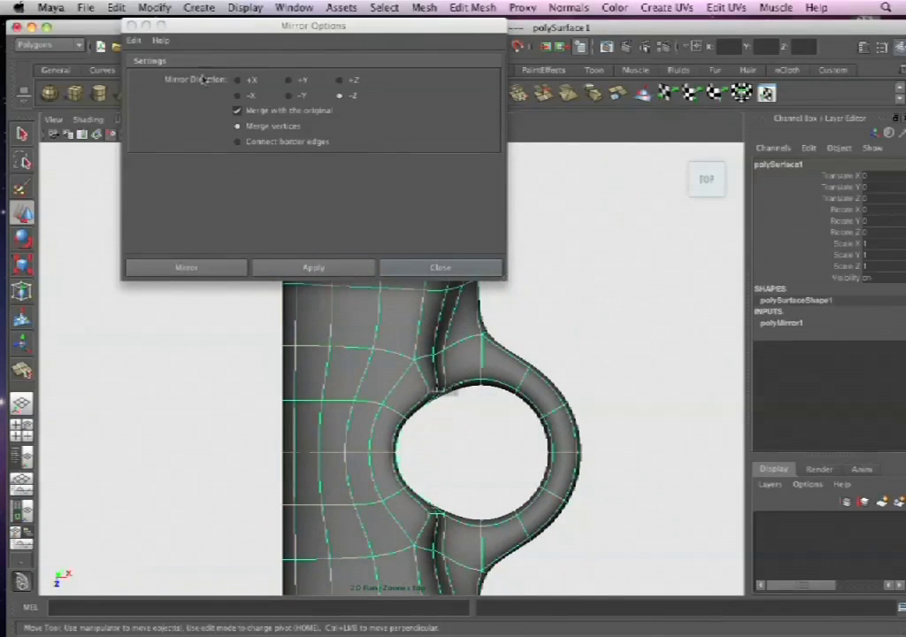
- Dismiss the Mirror Options and examine the vertices around the ring opening from above and in the unsmoothed perspective view
left_click(132, 25)
middle_click_drag(358, 367, 360, 274, "alt")
right_click_drag(443, 373, 580, 419, "alt")
middle_click_drag(473, 392, 487, 386, "alt")
right_click_drag(403, 319, 406, 326)
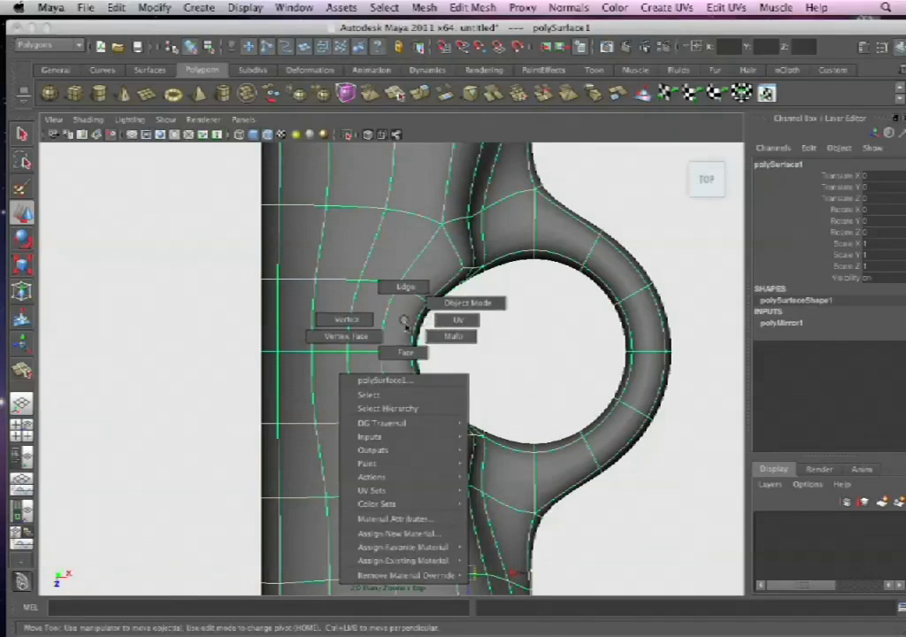
left_click(369, 322)
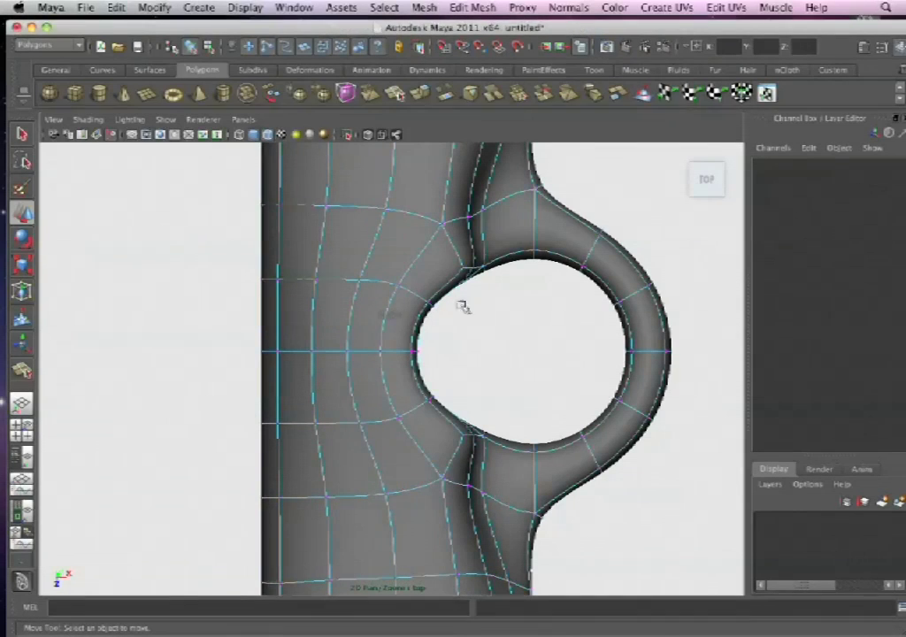
middle_click_drag(488, 378, 433, 367, "alt")
key("space")
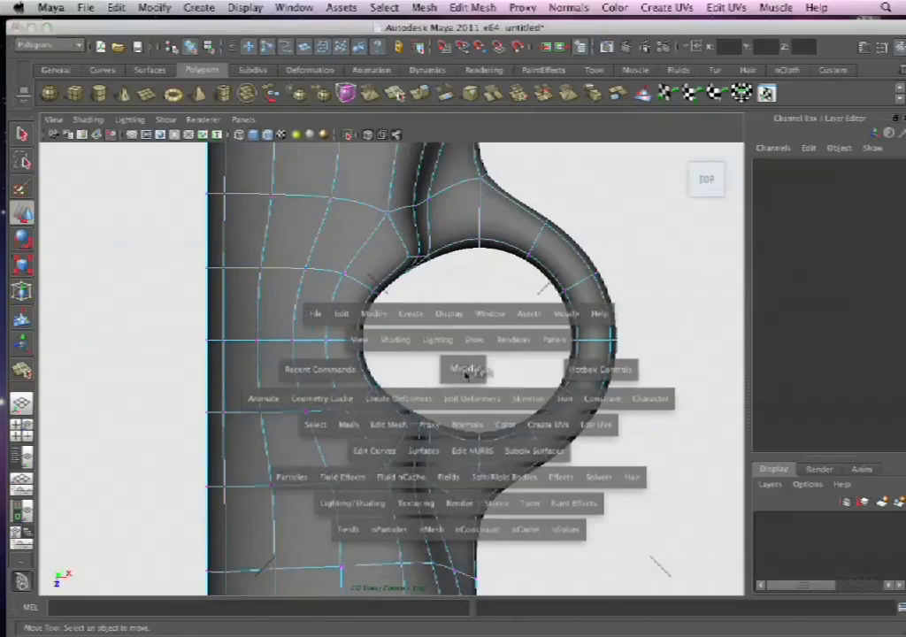
left_click_drag(467, 367, 465, 339)
left_click_drag(479, 405, 324, 348, "alt")
right_click_drag(324, 348, 438, 349, "alt")
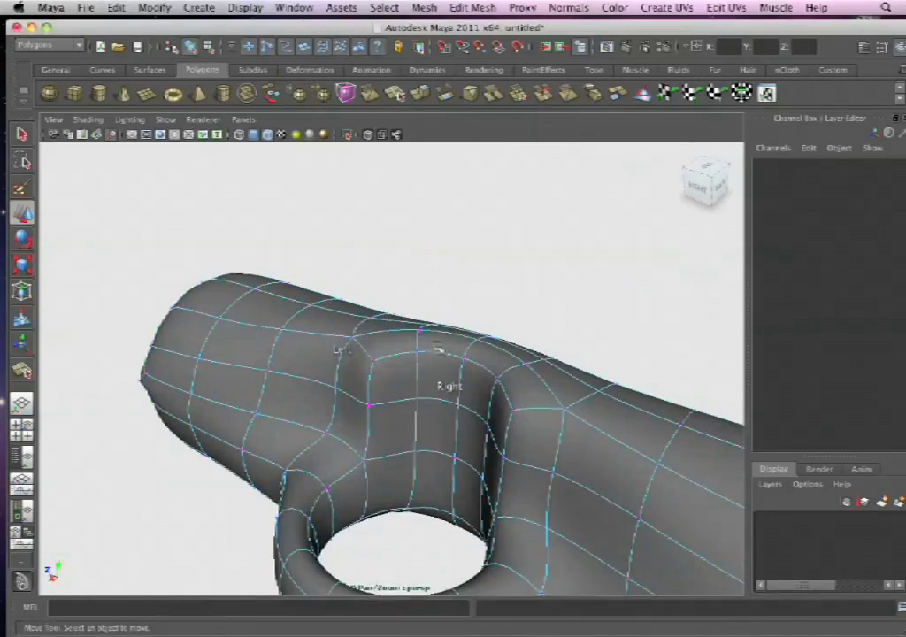
key("1")
left_click_drag(434, 311, 445, 358, "alt")
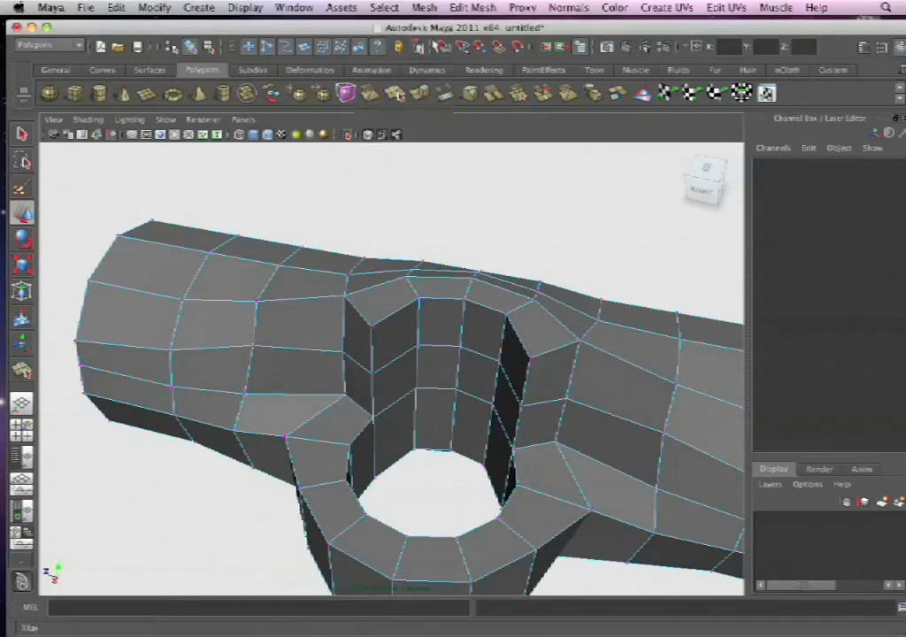
- Insert three edge loops along the upper edges of the ring and around the rim of its opening
left_click(426, 8)
mouse_move(471, 7)
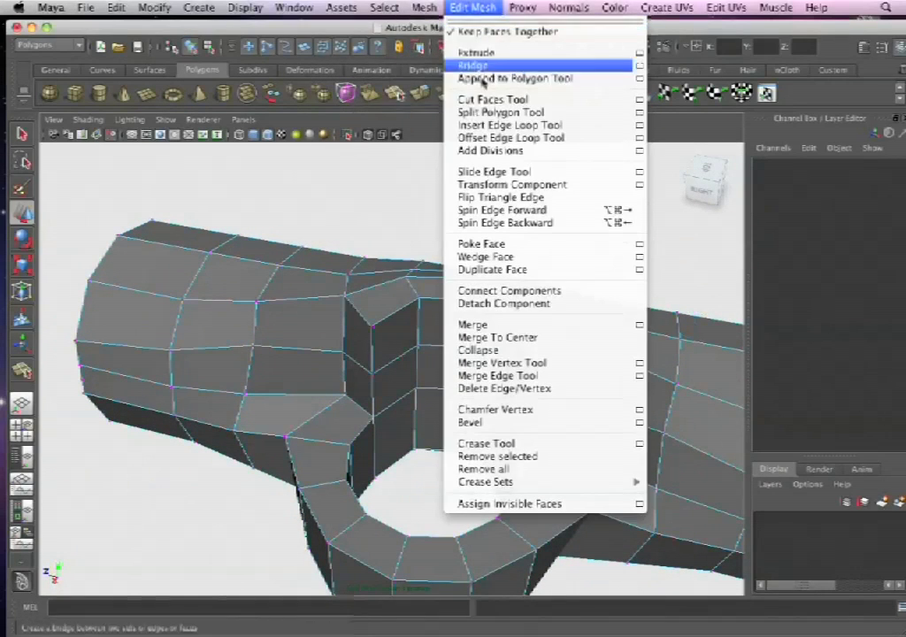
left_click(485, 125)
mouse_move(416, 292)
left_mouse_down("alt")
mouse_move(323, 436)
mouse_move(395, 333)
mouse_move(376, 323)
mouse_move(395, 360)
mouse_move(363, 349)
mouse_move(397, 344)
mouse_move(397, 315)
left_mouse_up("alt")
left_click(321, 431)
key("3")
left_click(367, 347)
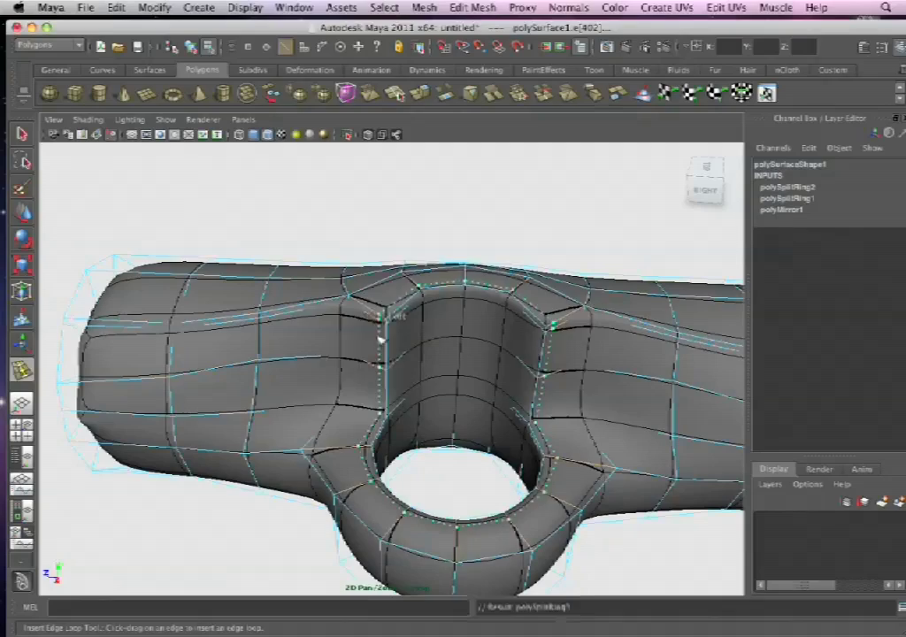
left_click(380, 318)
- Insert three more edge loops to tighten the edges around the ring's underside and opening
left_click_drag(307, 467, 430, 429, "alt")
left_click(376, 432)
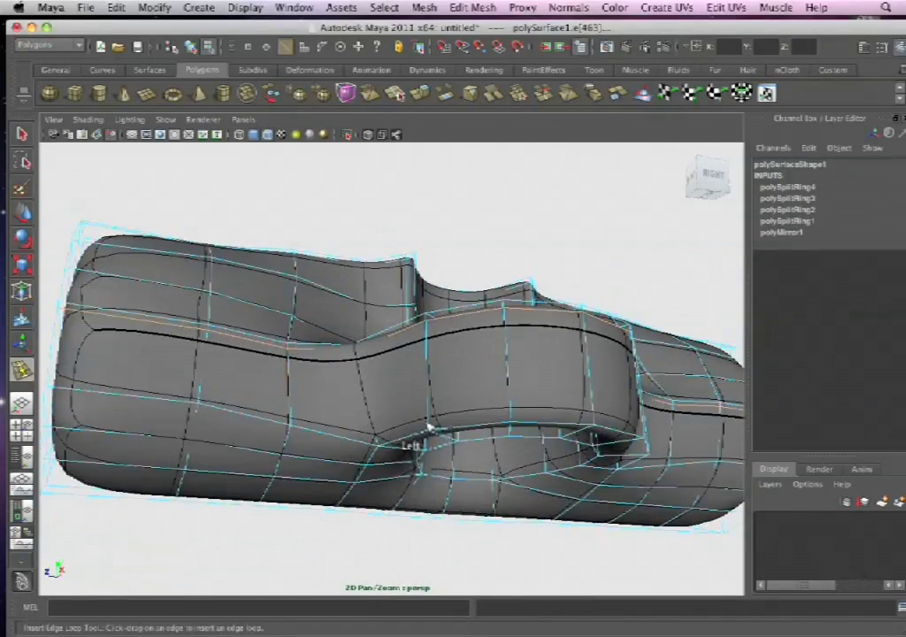
left_click(431, 428)
left_click_drag(364, 398, 223, 464, "alt")
left_click_drag(540, 392, 467, 370, "alt")
left_click(361, 403)
- Leave the Insert Edge Loop tool and select the whole mesh in object mode
key("space")
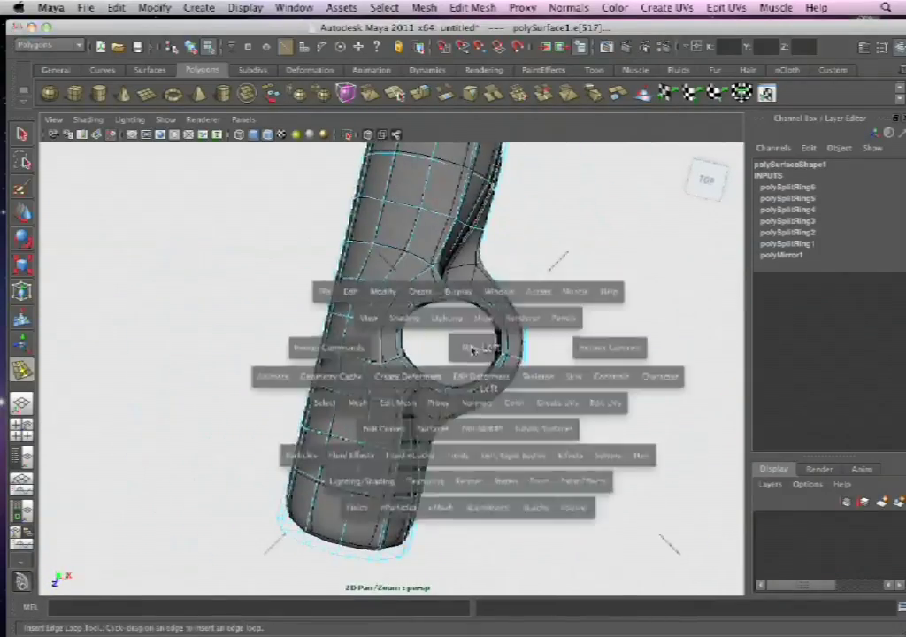
left_click(23, 133)
left_click_drag(381, 292, 527, 358, "alt")
right_click_drag(527, 354, 587, 333)
key("space")
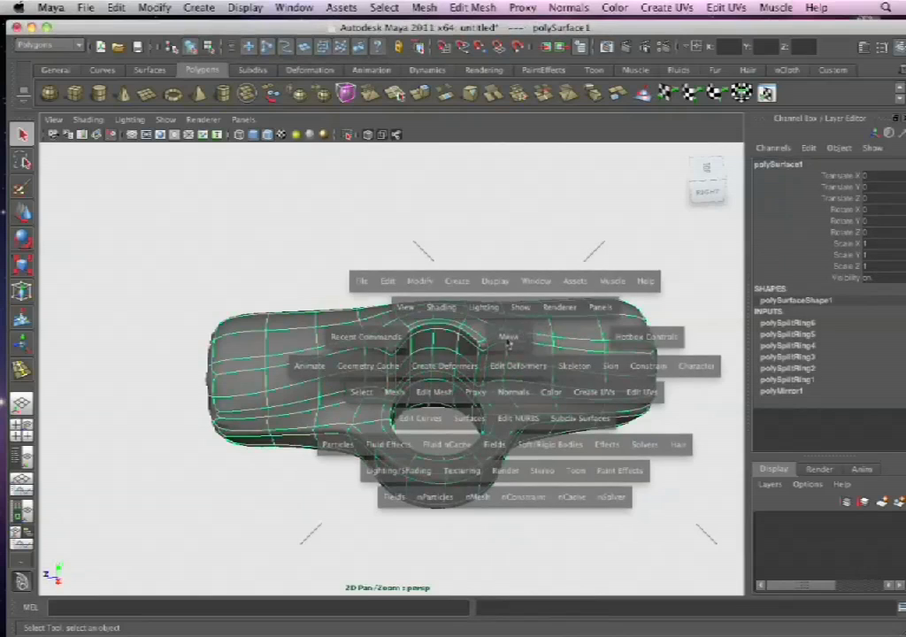
- Select the vertices of the ring and the adjoining body section in the top view and apply a lattice deformer to them
left_click_drag(466, 343, 467, 341)
middle_click_drag(487, 358, 478, 405, "alt")
right_click_drag(419, 315, 383, 319, "alt")
left_click_drag(232, 275, 571, 516)
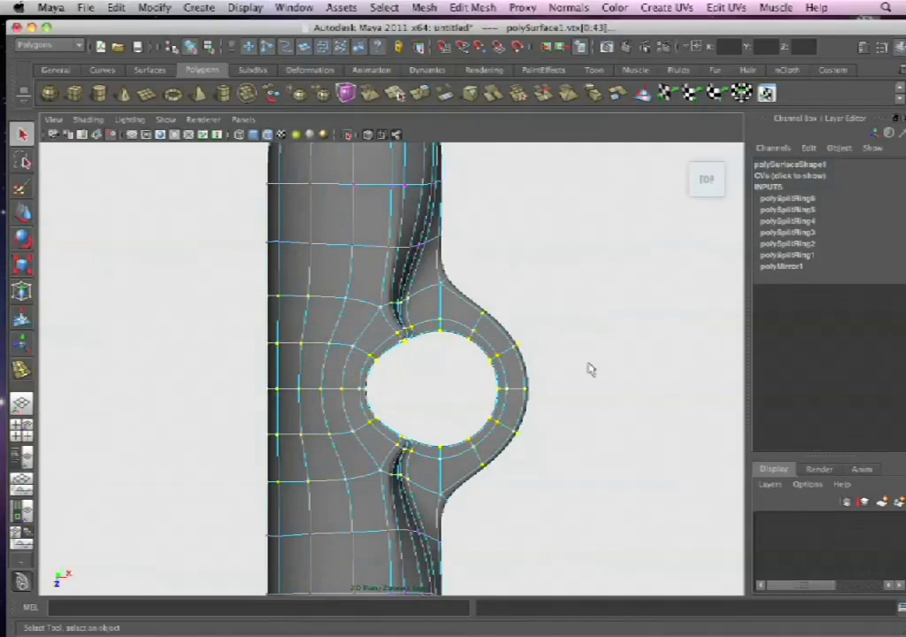
left_click(310, 69)
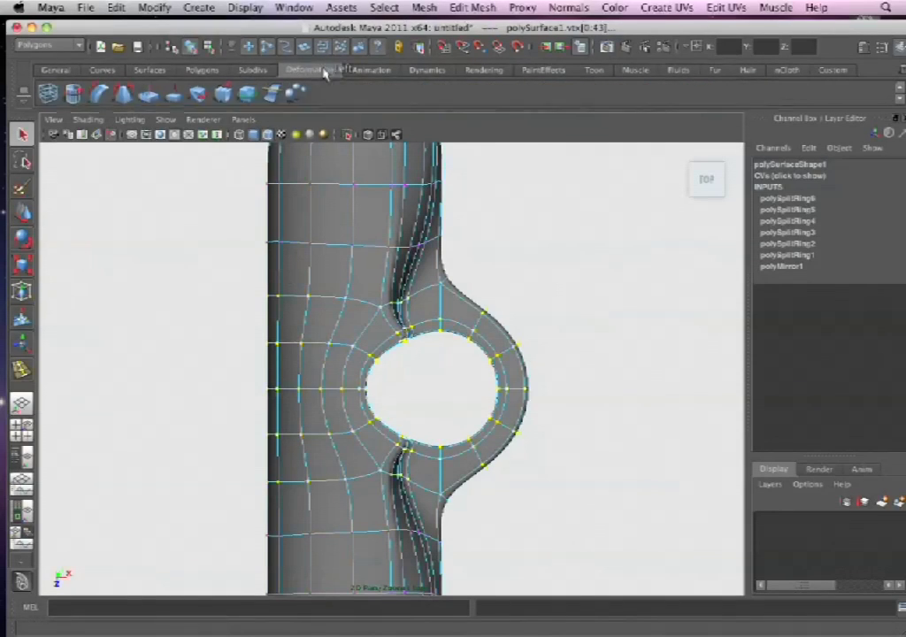
left_click(50, 93)
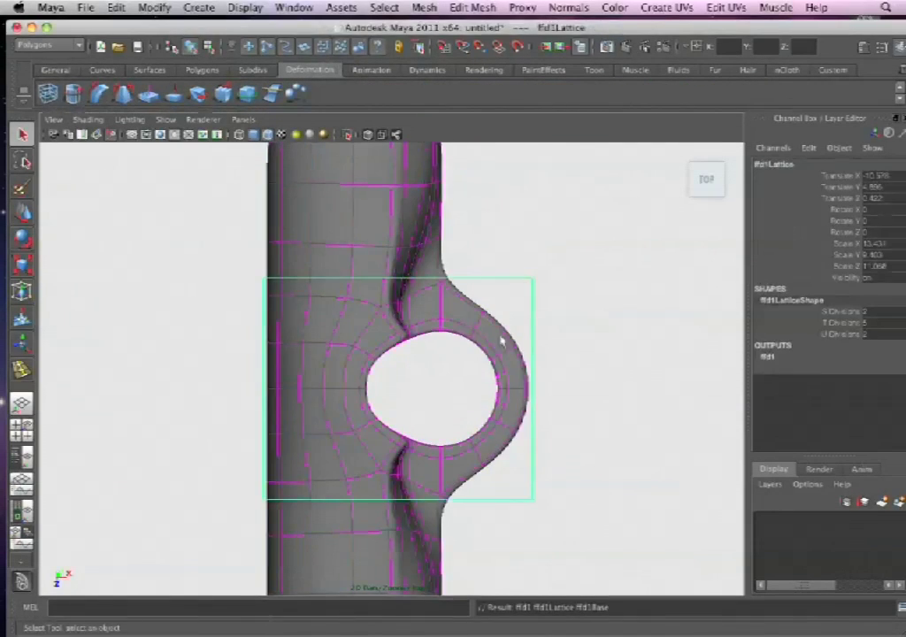
key("space")
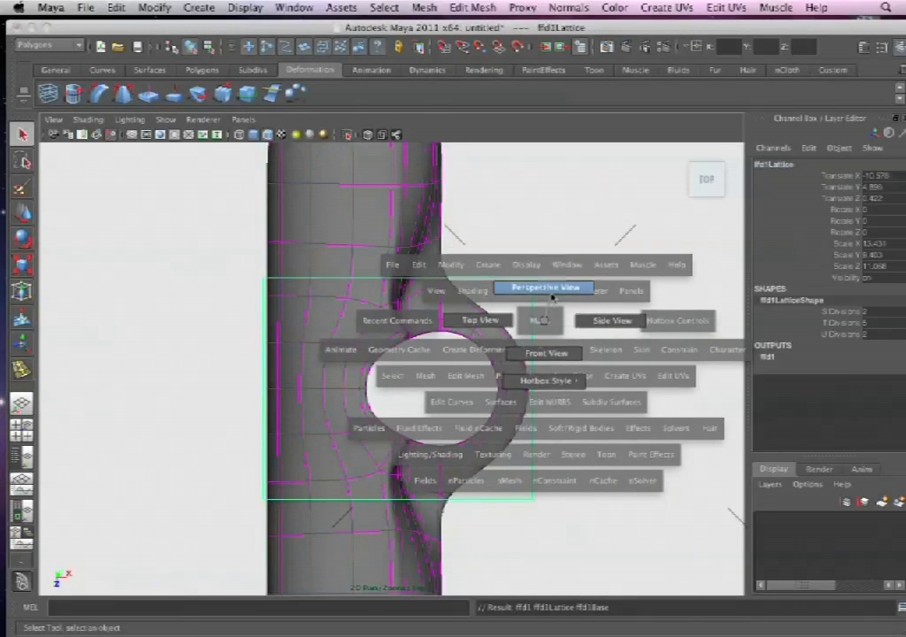
- Set the lattice's S divisions to 5 in the perspective view
left_click_drag(552, 297, 546, 288)
left_click_drag(533, 368, 584, 373, "alt")
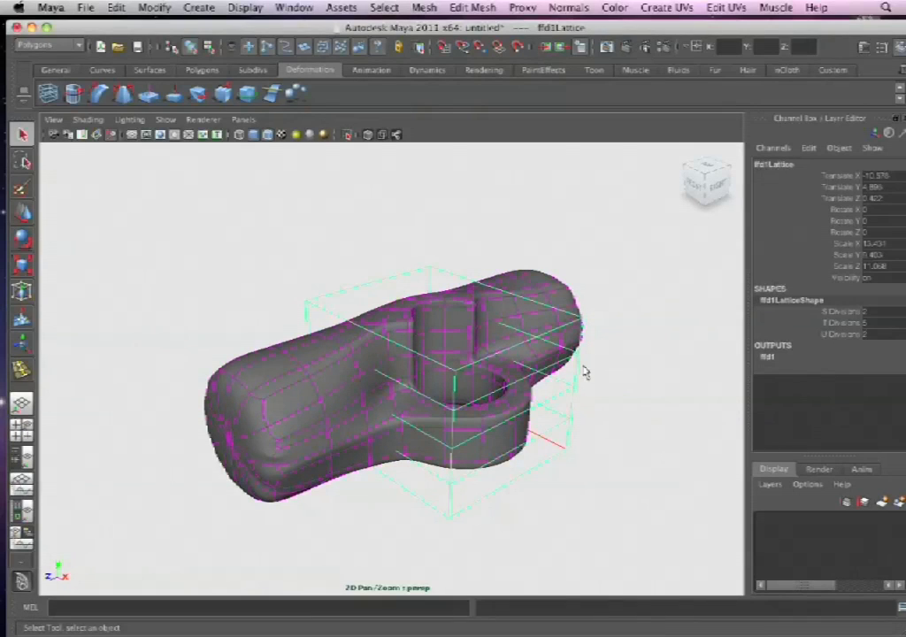
left_click(836, 312)
middle_click_drag(677, 360, 676, 365)
key("space")
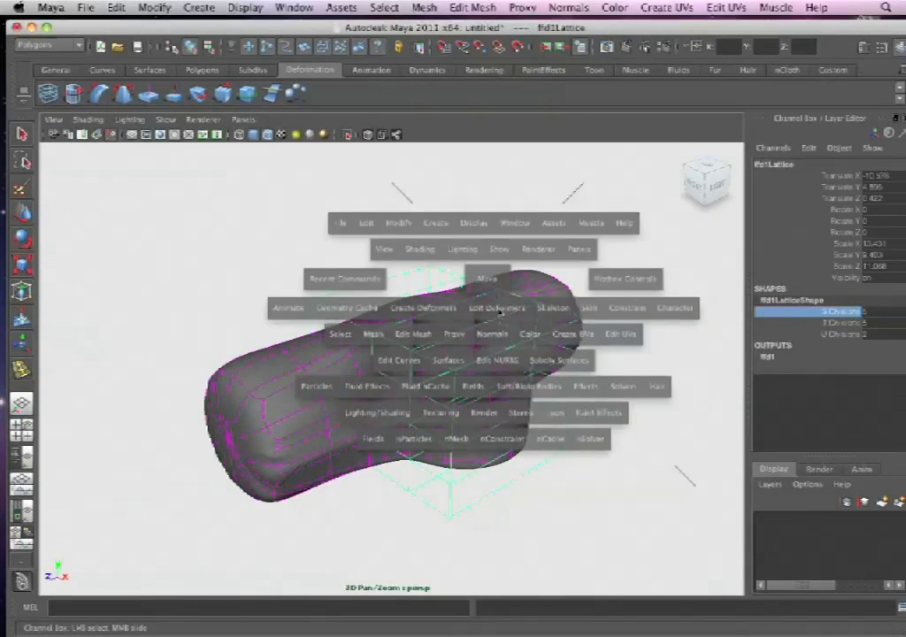
left_click(849, 336)
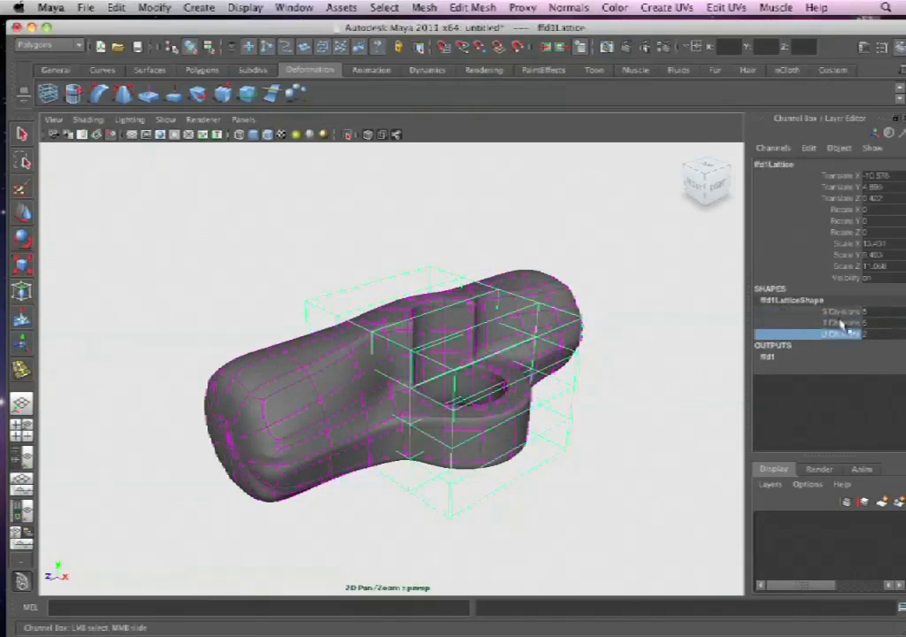
left_click(840, 312)
left_click(857, 324)
left_click(852, 335)
left_click(848, 312)
left_click(849, 323)
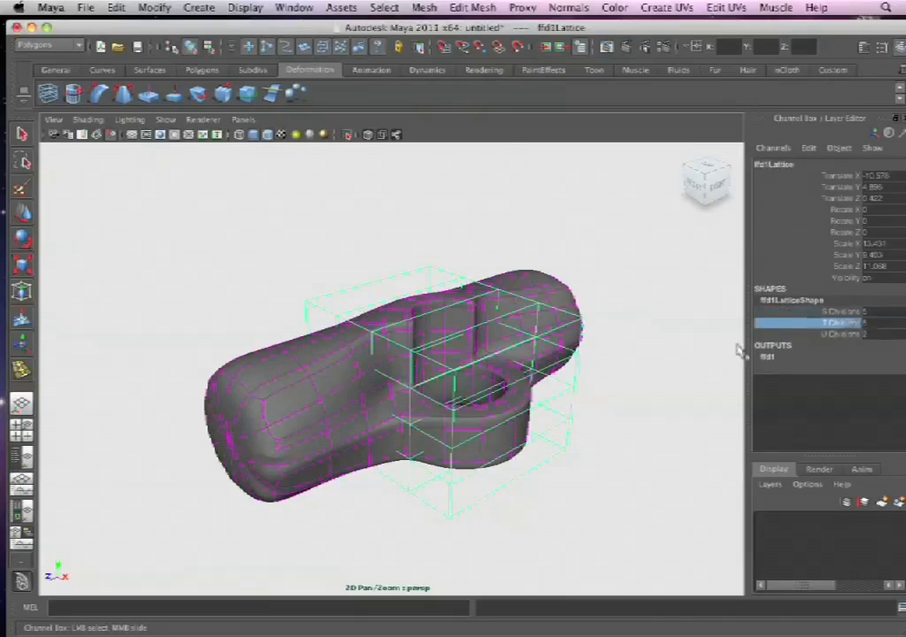
- Select all of the lattice's points in the top view and scale them outward along the Z axis
key("space")
left_click_drag(529, 367, 467, 367)
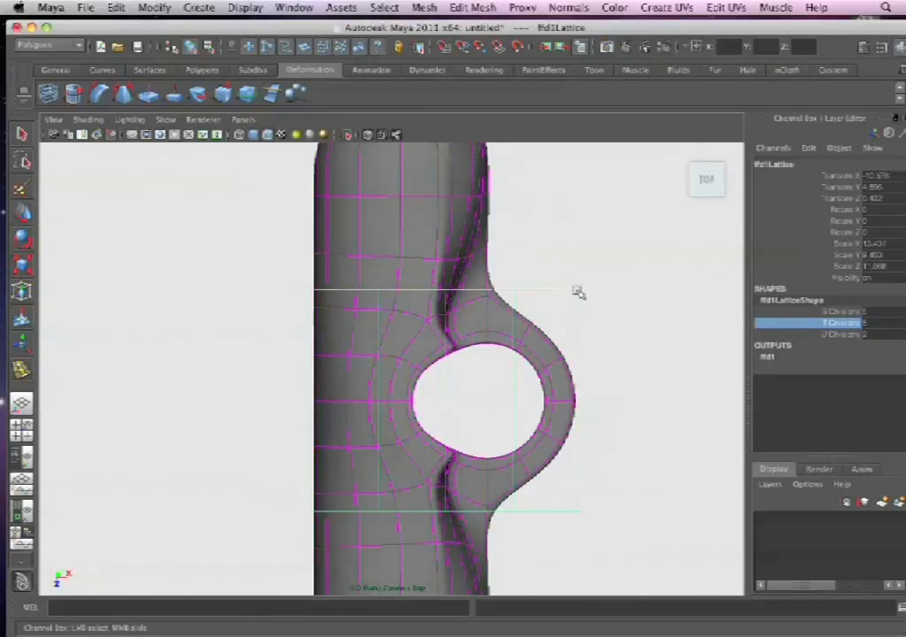
right_click(578, 293)
right_click_drag(577, 288, 574, 258)
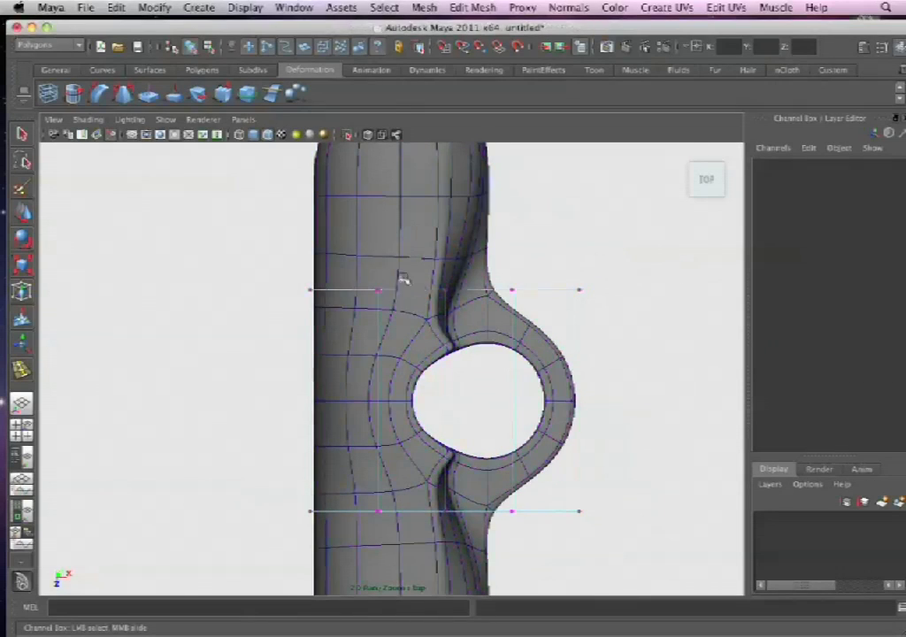
left_click_drag(658, 528, 667, 541)
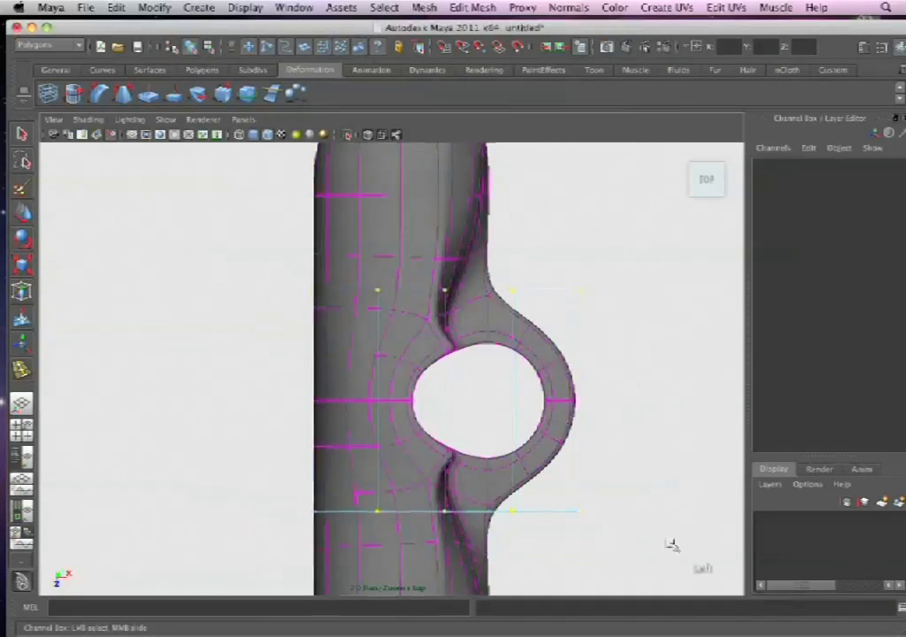
key("r")
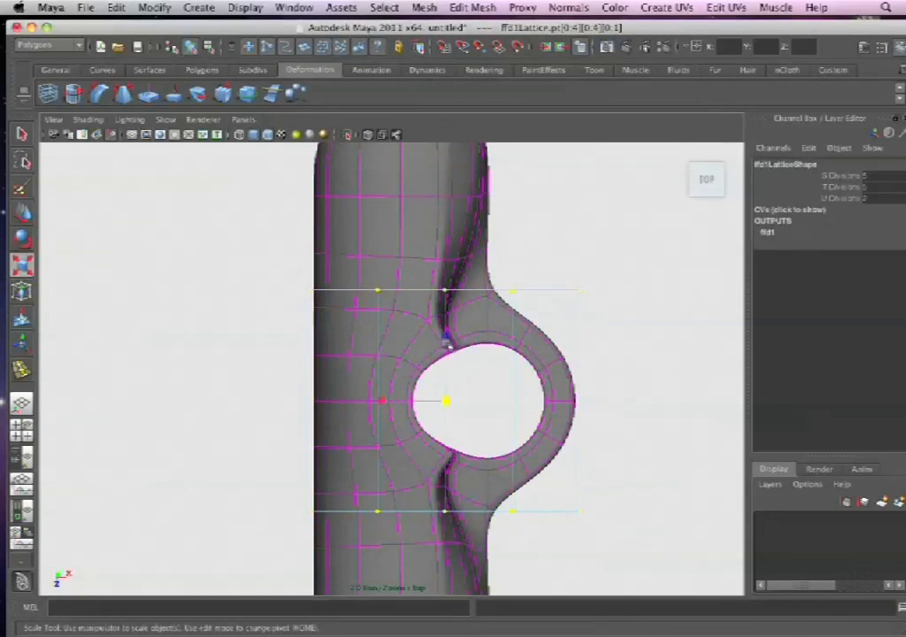
left_click_drag(448, 334, 449, 324)
- Select the two outer columns of lattice points around the ring and move them outward along X
left_click_drag(494, 254, 659, 540)
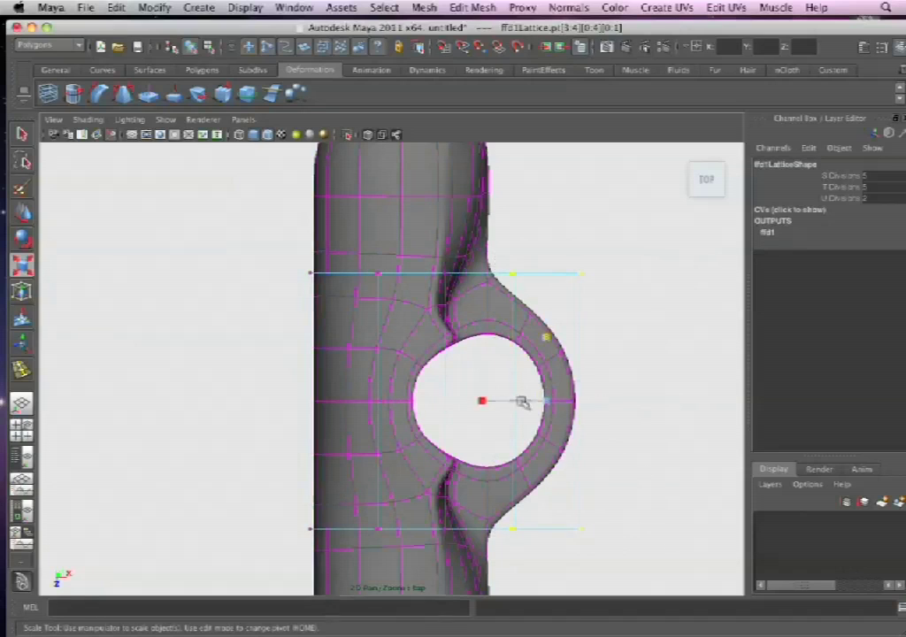
key("w")
left_click_drag(593, 401, 627, 401)
- Select the second and third columns of lattice points and scale them wider along Z to broaden the ring's base
left_click_drag(370, 260, 475, 292)
left_click_drag(367, 494, 509, 553, "shift")
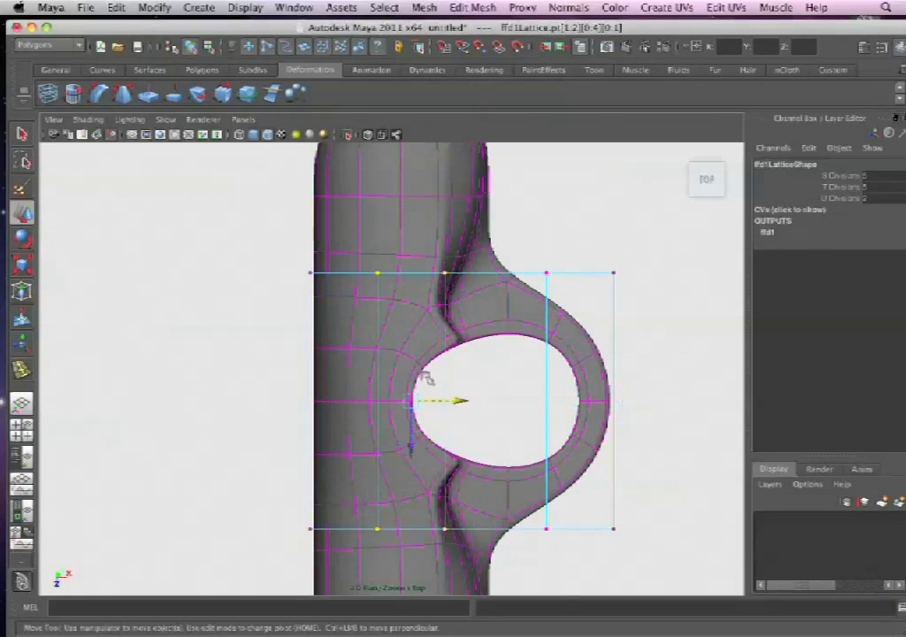
key("r")
left_click_drag(411, 341, 415, 322)
- Select the outermost lattice points at the ring's tip in the perspective view and scale them vertically to thin the ring
key("space")
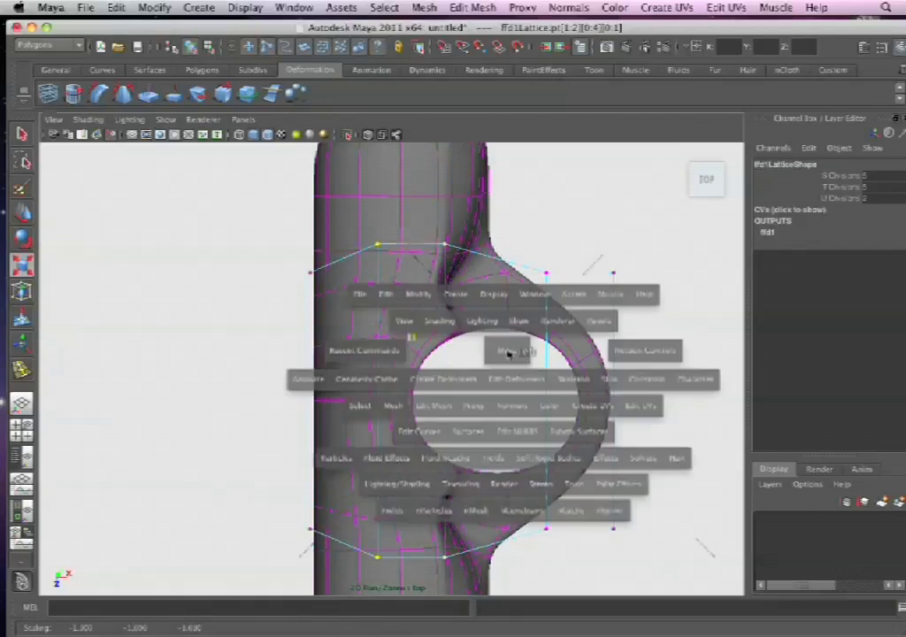
left_click_drag(508, 351, 411, 381)
left_click_drag(464, 380, 520, 266, "alt")
left_click_drag(592, 438, 593, 439)
left_click_drag(593, 448, 551, 472, "alt")
left_click_drag(521, 400, 517, 389)
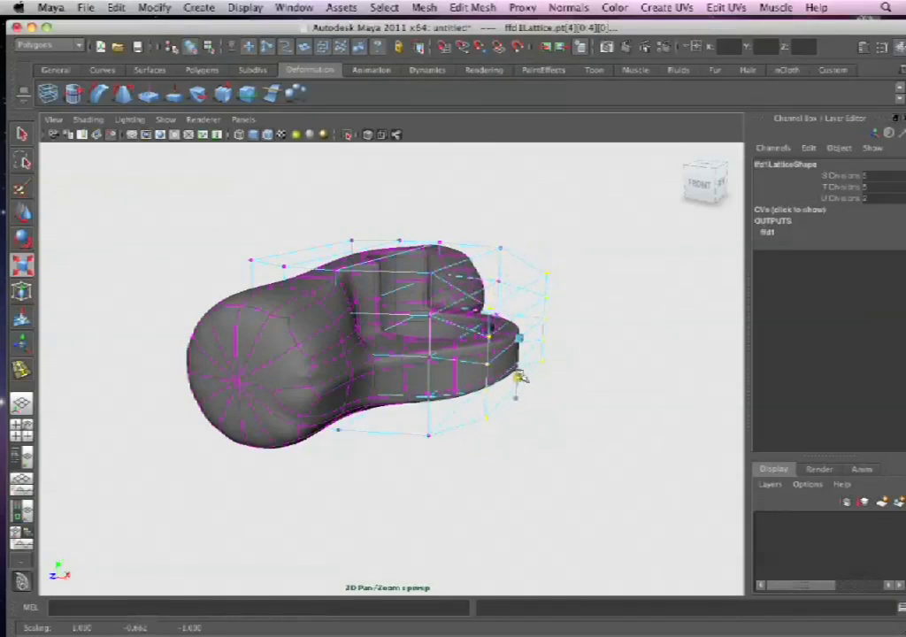
- Scale the adjacent column of lattice points vertically to taper the ring from the body to its tip
left_click_drag(510, 351, 431, 222, "alt")
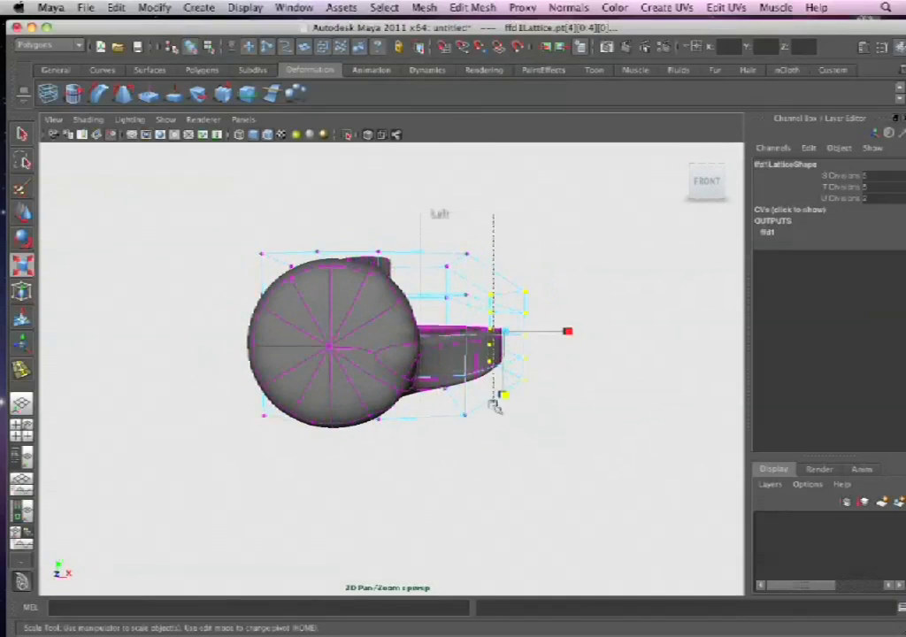
left_click_drag(487, 432, 498, 270, "alt")
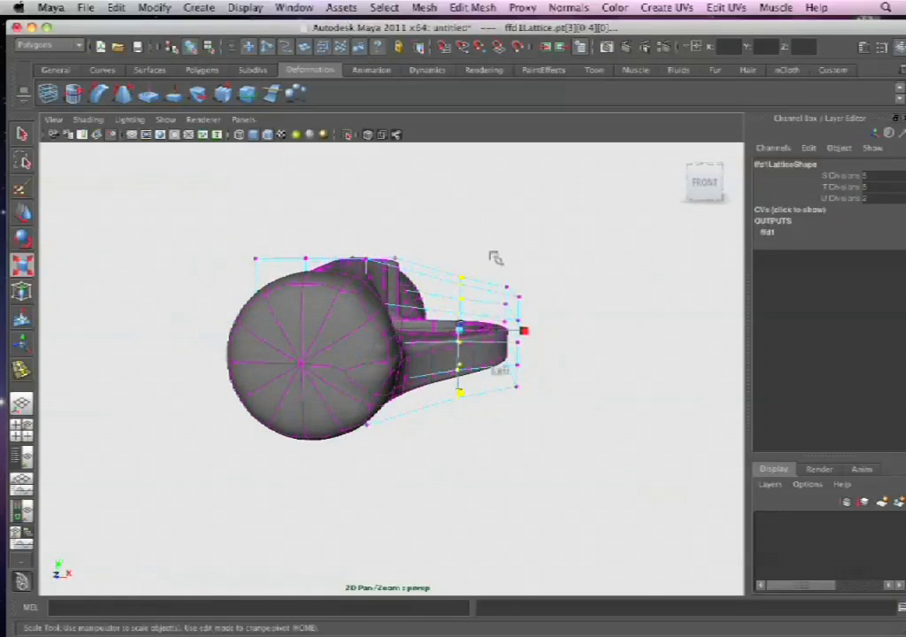
left_click_drag(593, 402, 531, 317, "alt")
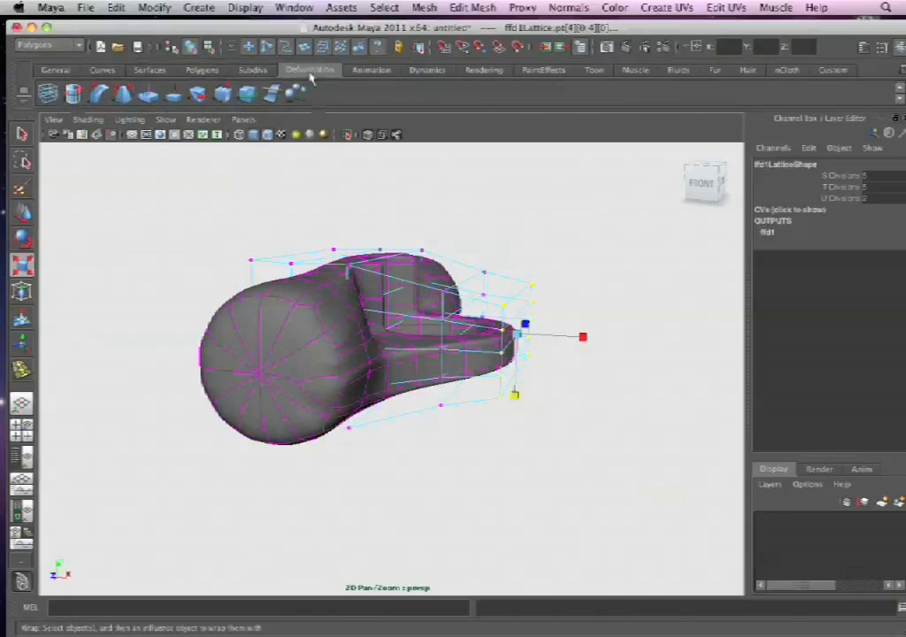
- Move the outermost lattice points at the ring's tip upward so the ring slopes up
left_click_drag(575, 308, 549, 271, "alt")
key("w")
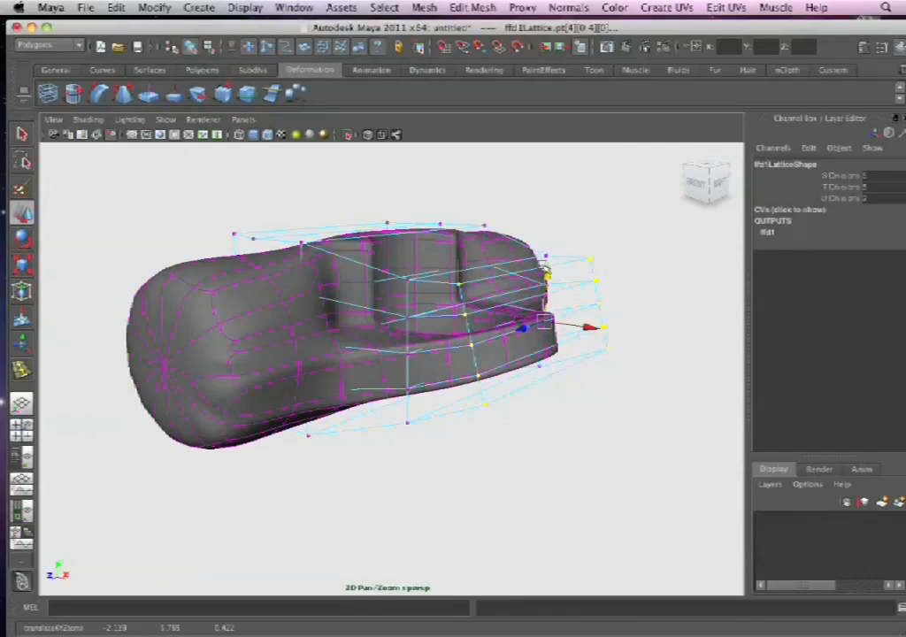
left_click_drag(431, 296, 483, 290, "alt")
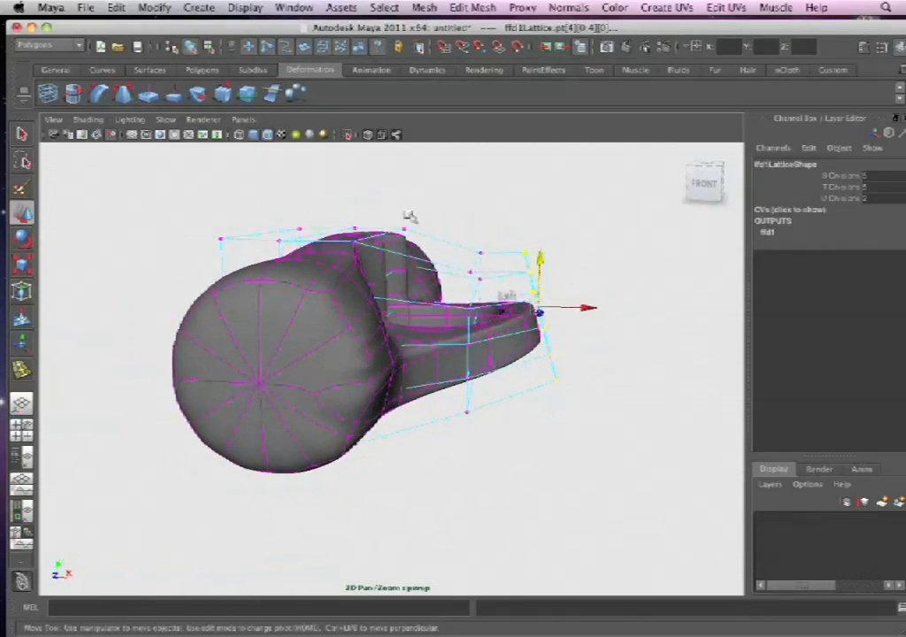
- Select the upper lattice points above the body beside the opening and move them up to form a hump
left_click_drag(421, 235, 469, 205, "alt")
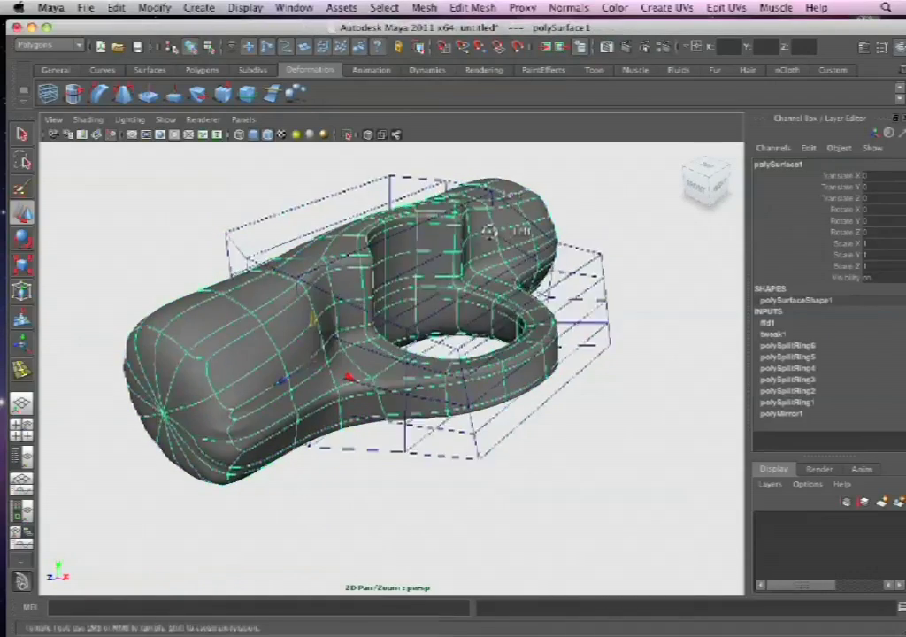
left_click(469, 188)
right_click_drag(506, 196, 509, 160)
left_click(561, 218)
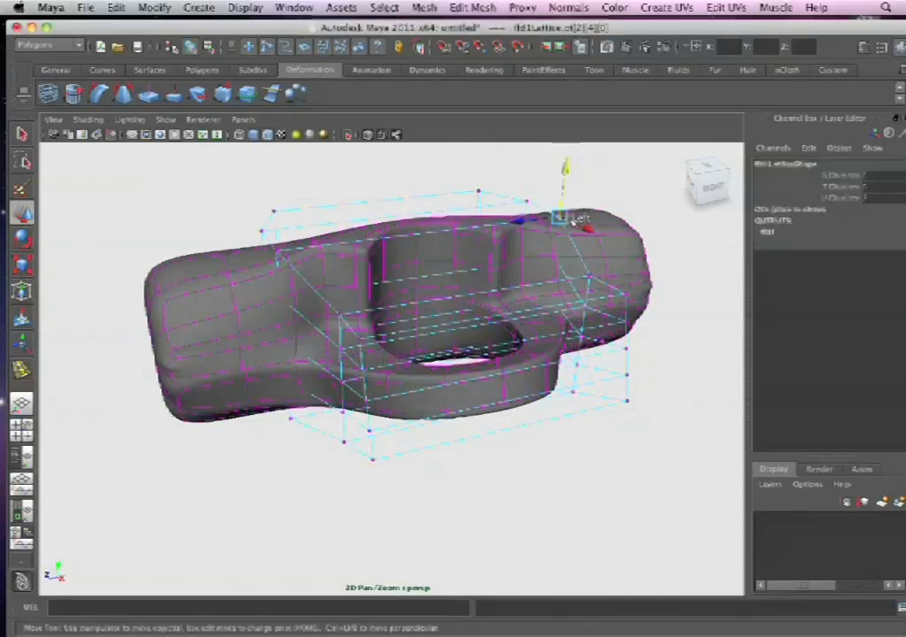
left_click_drag(569, 167, 388, 299)
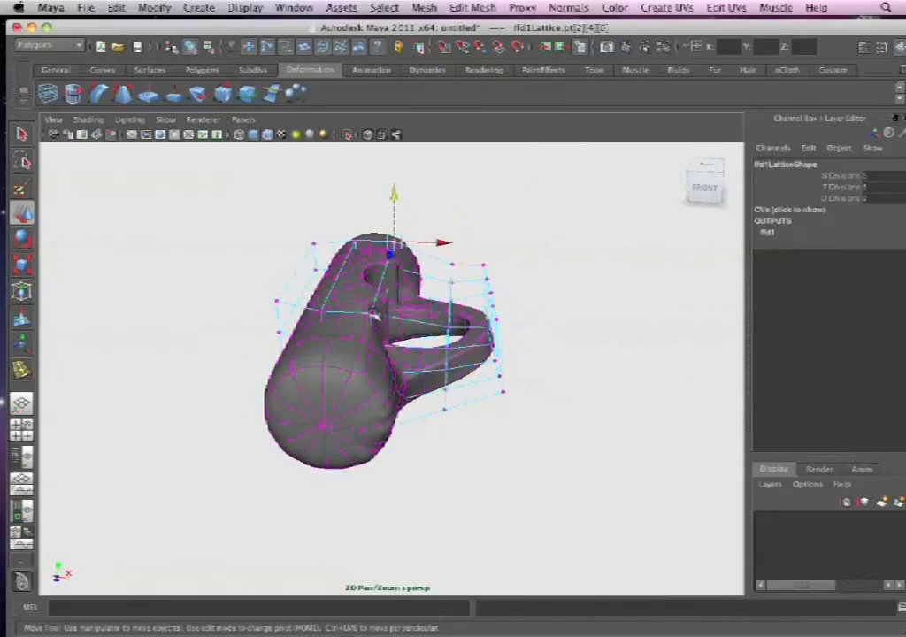
left_click_drag(398, 252, 354, 269, "alt")
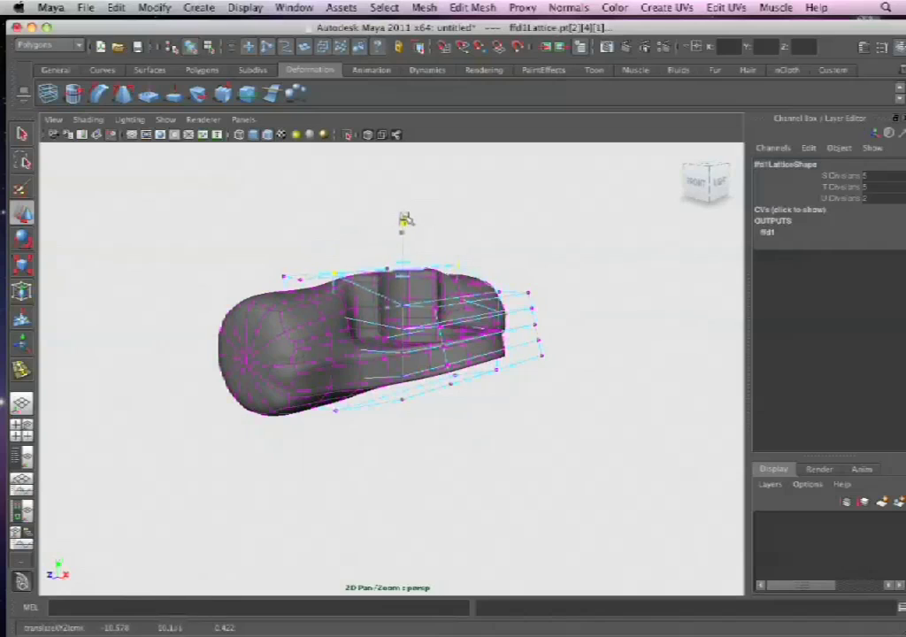
right_click_drag(404, 220, 469, 334, "alt")
left_click_drag(469, 334, 504, 372, "alt")
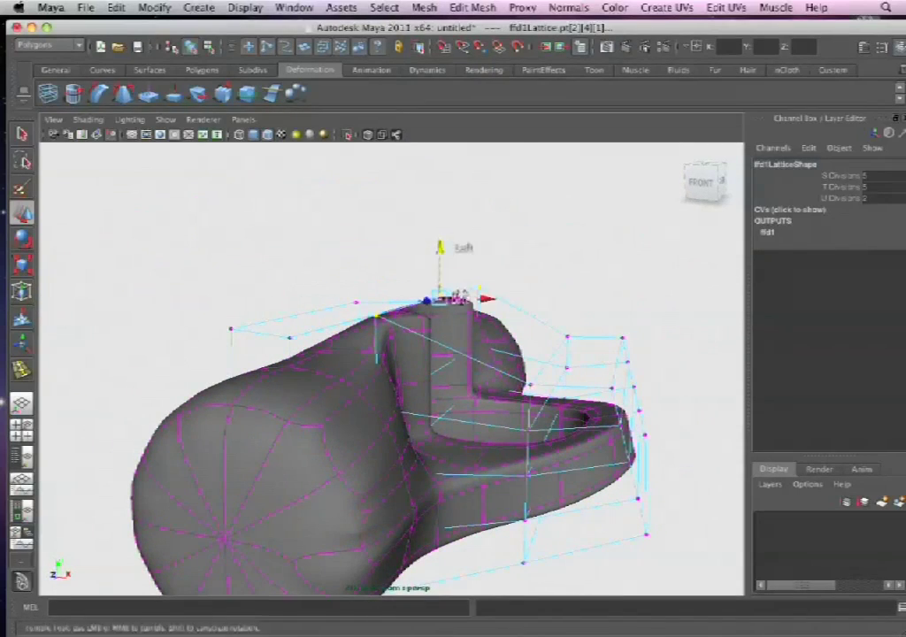
- Rotate the selected upper lattice points to slant the raised top of the body
left_click_drag(458, 295, 398, 289, "alt")
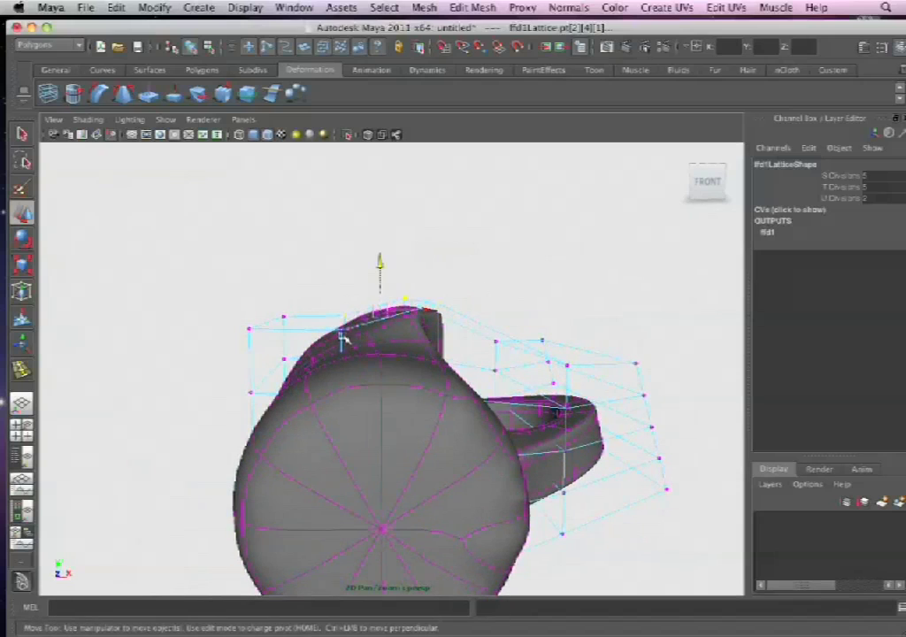
left_click_drag(454, 361, 376, 376, "alt")
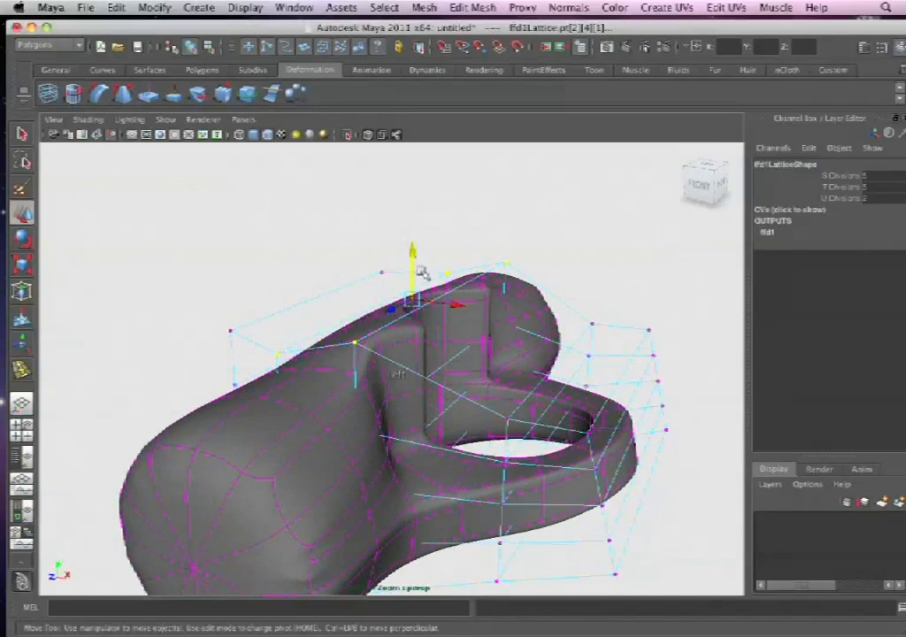
key("e")
left_click_drag(453, 256, 445, 244)
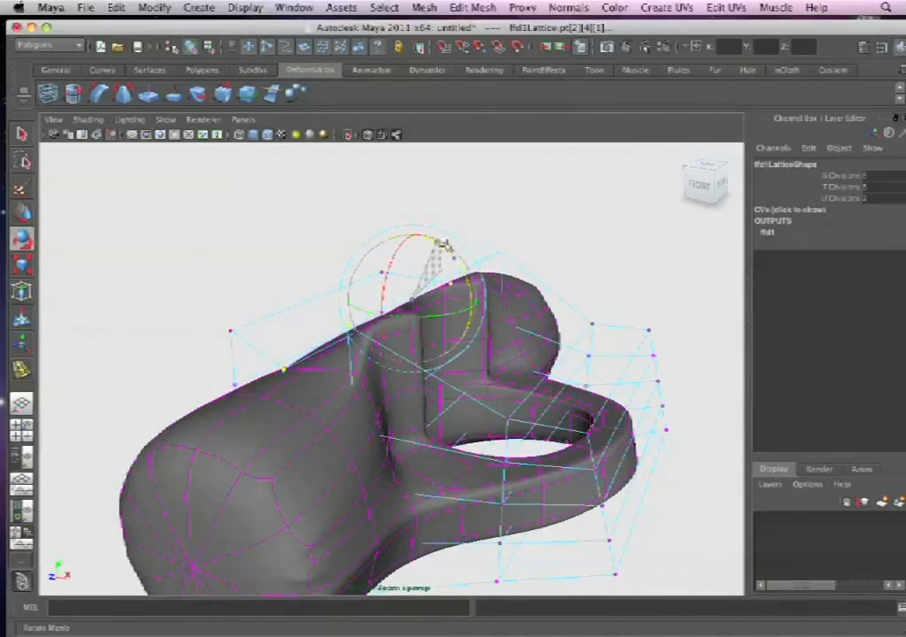
left_click_drag(474, 306, 406, 330, "alt")
- Duplicate the deformed mesh and move the copy about 24.25 units along X, clear of the original
left_click(600, 358)
left_click_drag(675, 333, 560, 349, "alt")
key("ctrl+d")
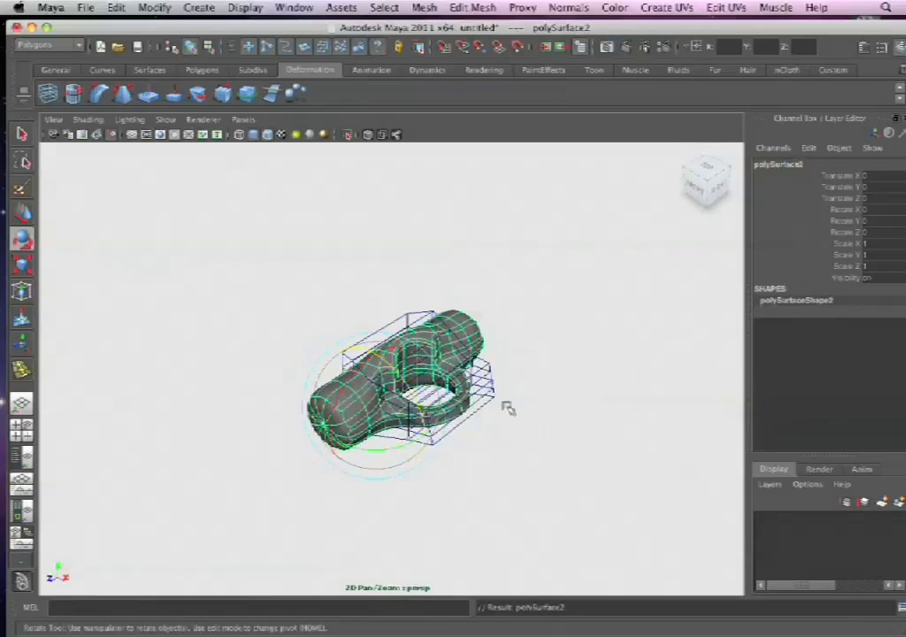
key("w")
left_click_drag(412, 429, 608, 509)
- Select the vertices at both ends of the copy's body and scale them apart along Z to lengthen the tube
middle_click_drag(640, 468, 464, 321, "alt")
left_click_drag(468, 322, 447, 440, "alt")
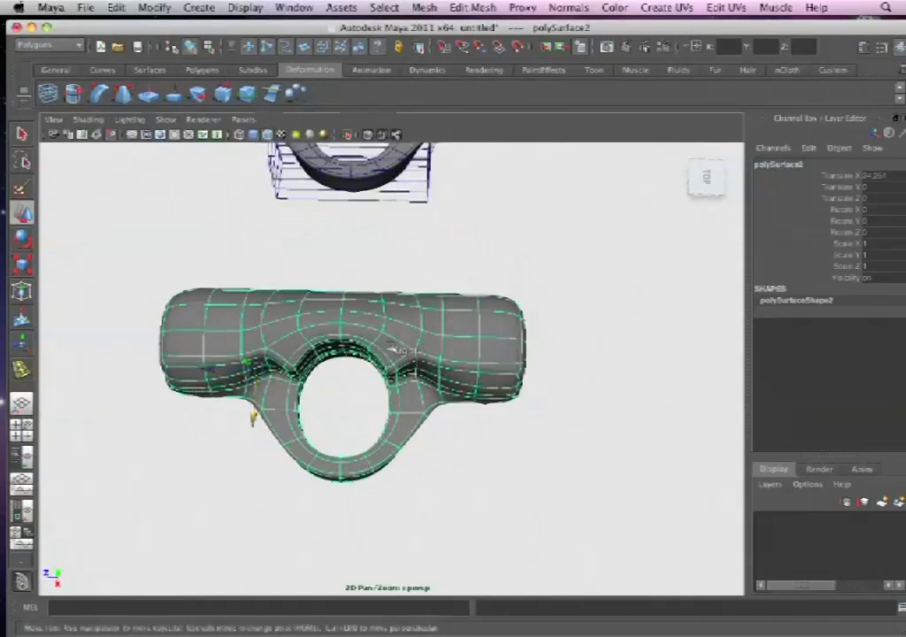
right_click_drag(420, 337, 359, 334)
middle_click_drag(369, 354, 470, 328, "alt")
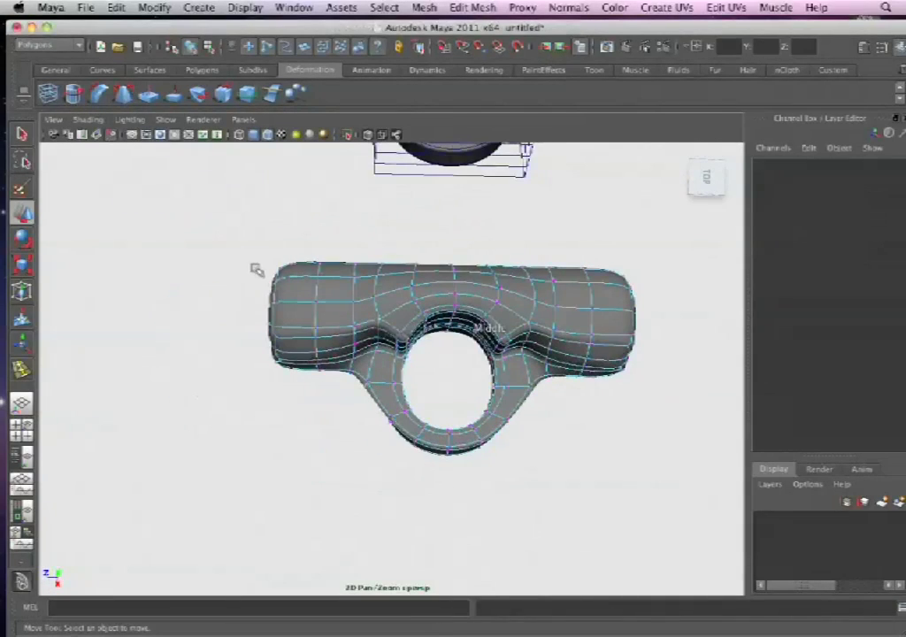
left_click_drag(300, 418, 299, 418)
left_click_drag(609, 266, 708, 413, "shift")
key("r")
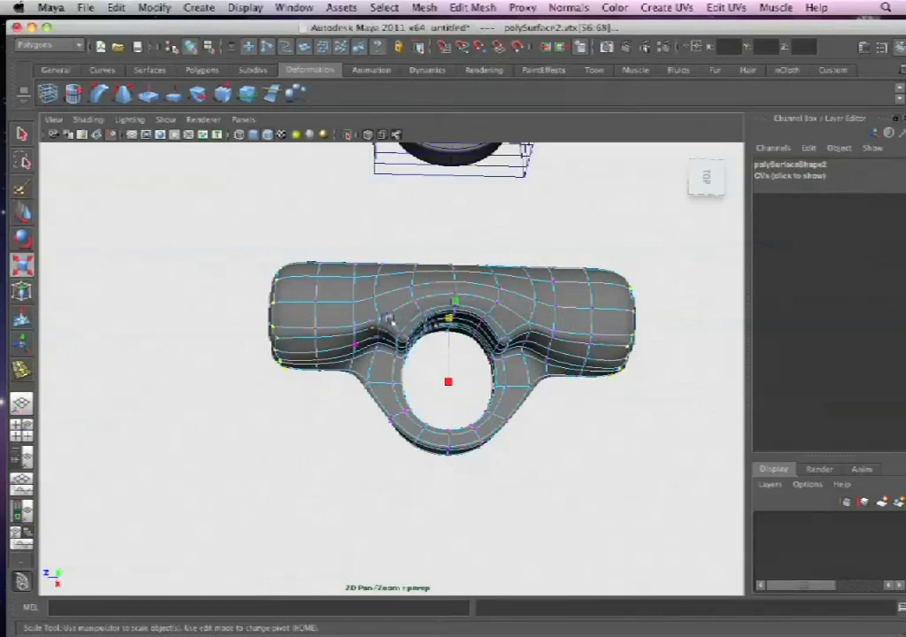
left_click_drag(382, 318, 328, 318)
- Insert an edge loop around the lengthened tube of the copy close to its rounded end
left_click_drag(409, 324, 320, 312, "alt")
middle_click_drag(320, 311, 407, 306, "alt")
right_click_drag(343, 306, 338, 340, "alt")
middle_click_drag(338, 340, 429, 338, "alt")
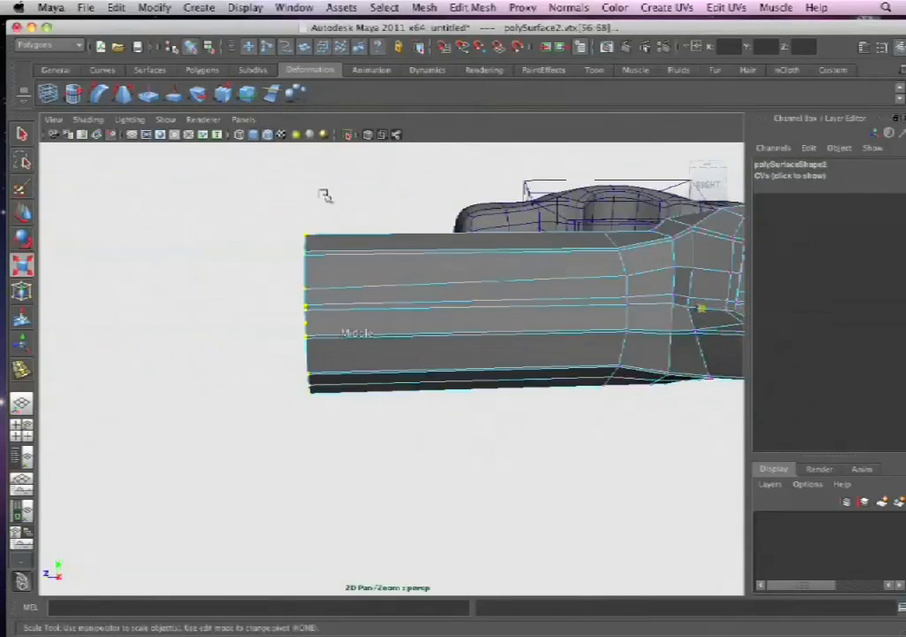
left_click_drag(456, 161, 430, 255, "alt")
right_click_drag(382, 289, 434, 273)
left_click(401, 278)
left_click(404, 279)
left_click_drag(405, 213, 371, 221, "alt")
left_click(459, 6)
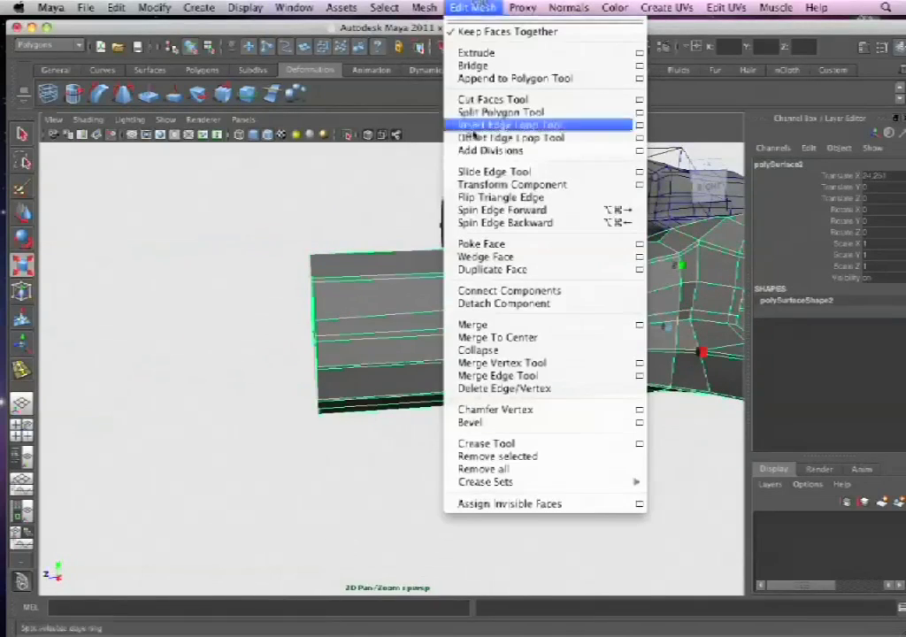
left_click(499, 126)
left_click(346, 283)
left_click_drag(369, 283, 360, 262, "alt")
right_click_drag(361, 262, 423, 239)
left_click_drag(281, 263, 355, 265, "alt")
left_click(392, 271)
- Select and delete the cap faces at the tube's end beyond the inserted edge loop
left_click_drag(410, 296, 348, 289, "alt")
key("space")
right_click_drag(344, 281, 344, 299)
left_click_drag(250, 170, 299, 349)
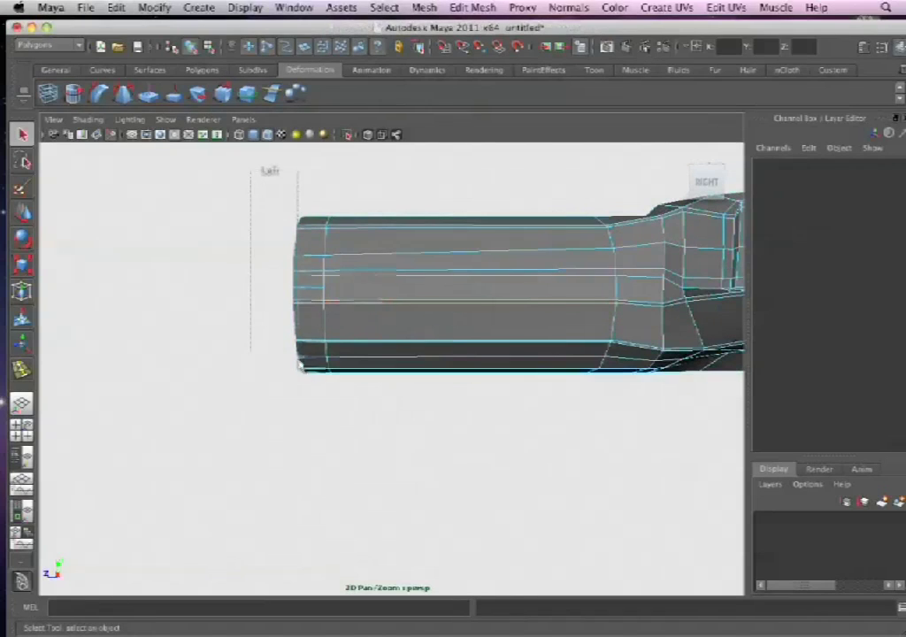
left_click_drag(309, 394, 352, 379)
key("Delete")
left_click(330, 322)
left_click(339, 328, "shift")
key("Delete")
- Delete the faces of the lengthened tube section on the ring's opposite side and select the remaining mesh in object mode
left_click_drag(338, 331, 538, 350, "alt")
left_click_drag(244, 400, 558, 264, "alt")
left_click_drag(634, 379, 635, 379)
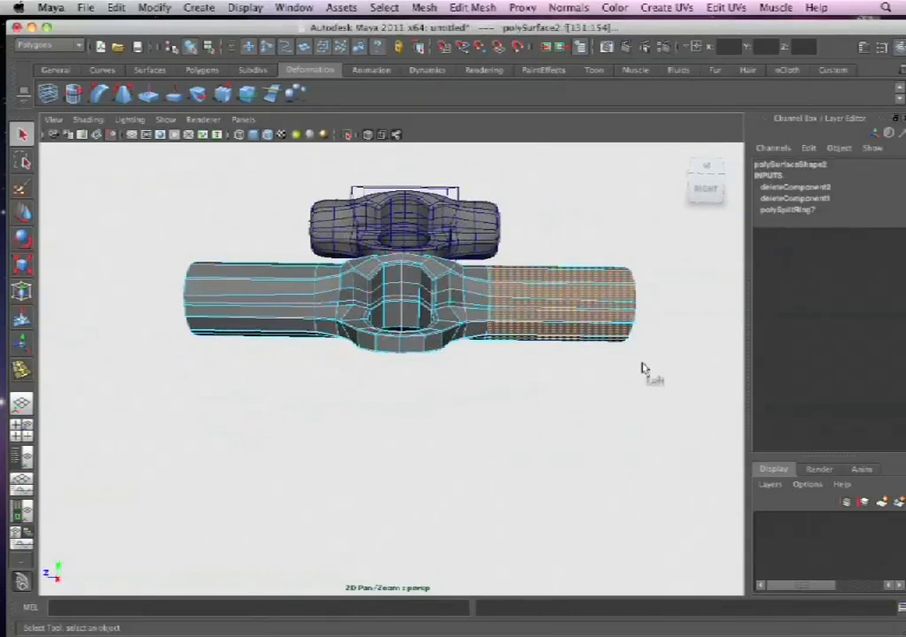
key("Delete")
left_click_drag(405, 396, 479, 410, "alt")
right_click_drag(479, 410, 464, 437, "alt")
left_click_drag(449, 422, 368, 347, "alt")
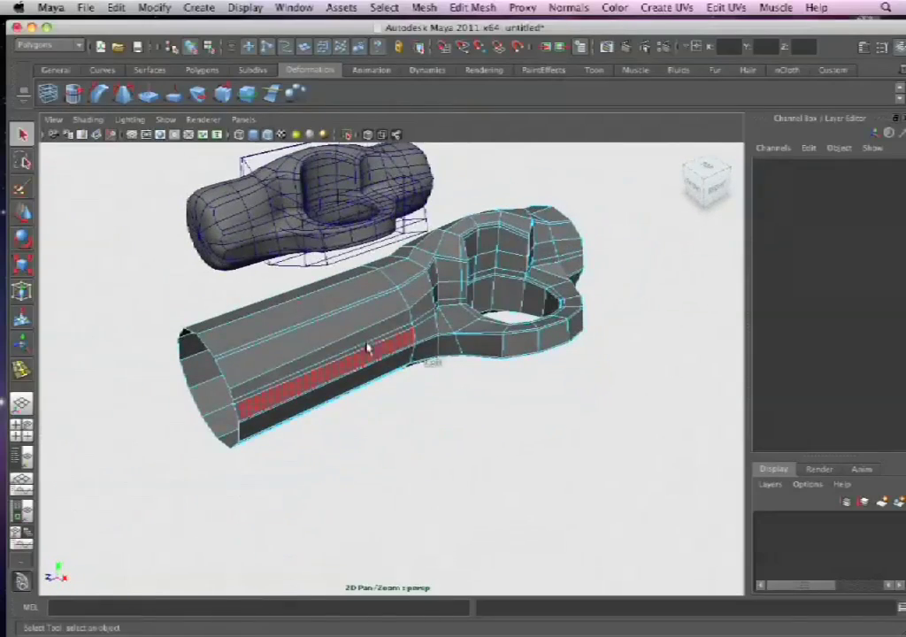
right_click_drag(364, 349, 404, 331)
left_click(383, 342)
left_click_drag(419, 372, 555, 294, "alt")
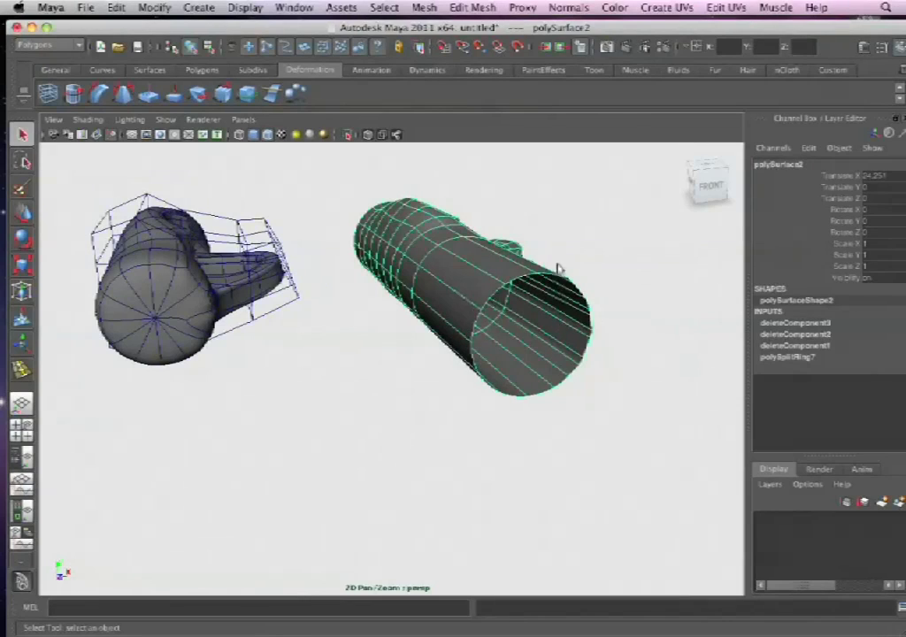
- Examine the copy's open tube end and its transition into the ring from several angles
left_click_drag(553, 328, 356, 285, "alt")
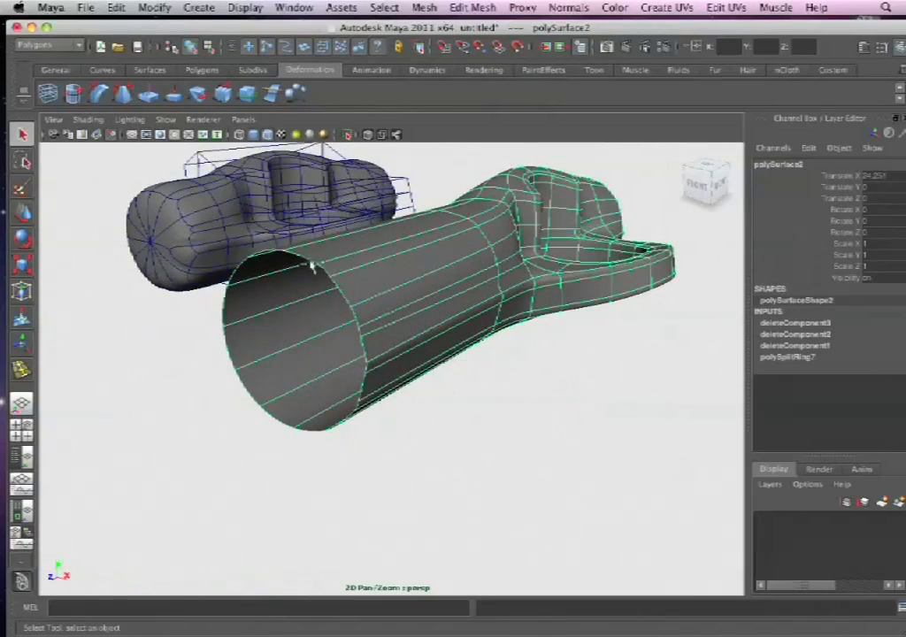
left_click_drag(274, 307, 388, 352, "alt")
key("space")
middle_click_drag(522, 334, 267, 323, "alt")
right_click_drag(371, 314, 406, 311, "alt")
key("space")
left_click_drag(453, 265, 412, 341)
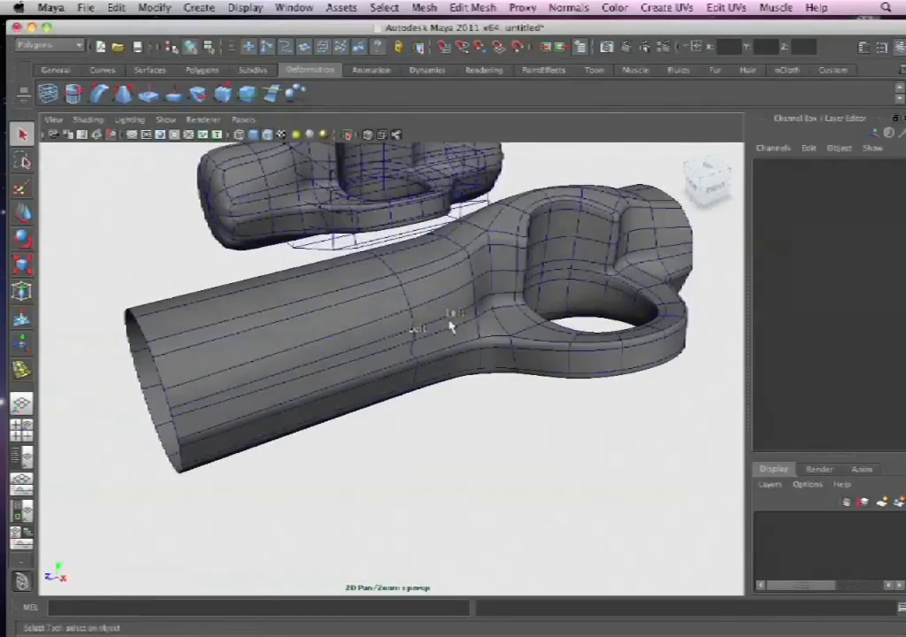
middle_click_drag(381, 343, 523, 321, "alt")
left_click(403, 343)
left_click_drag(404, 364, 450, 350, "alt")
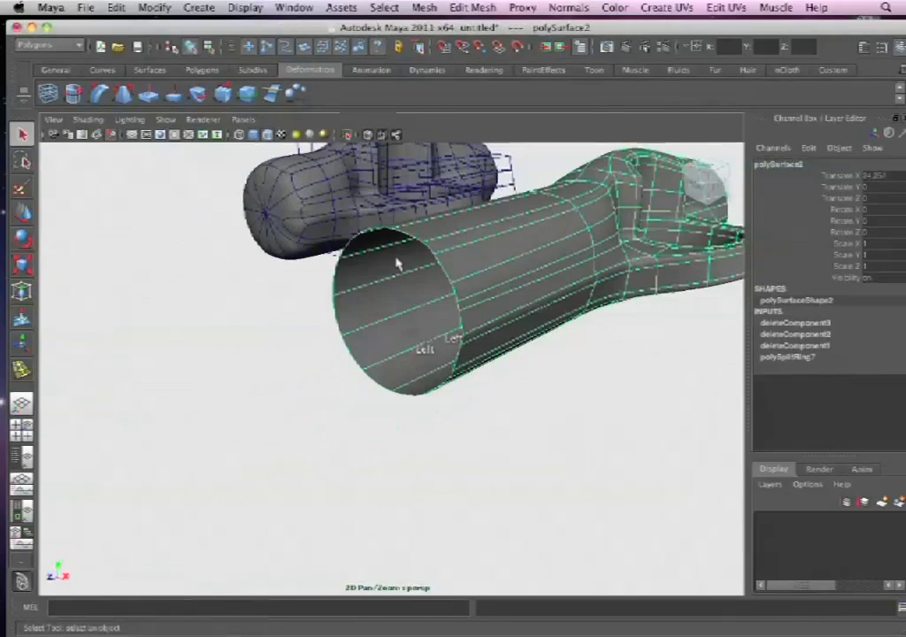
- Draw a NURBS circle in the front view beside the ring of the open-ended copy
left_click(203, 70)
left_click_drag(398, 301, 376, 301, "alt")
left_click_drag(293, 324, 325, 322, "alt")
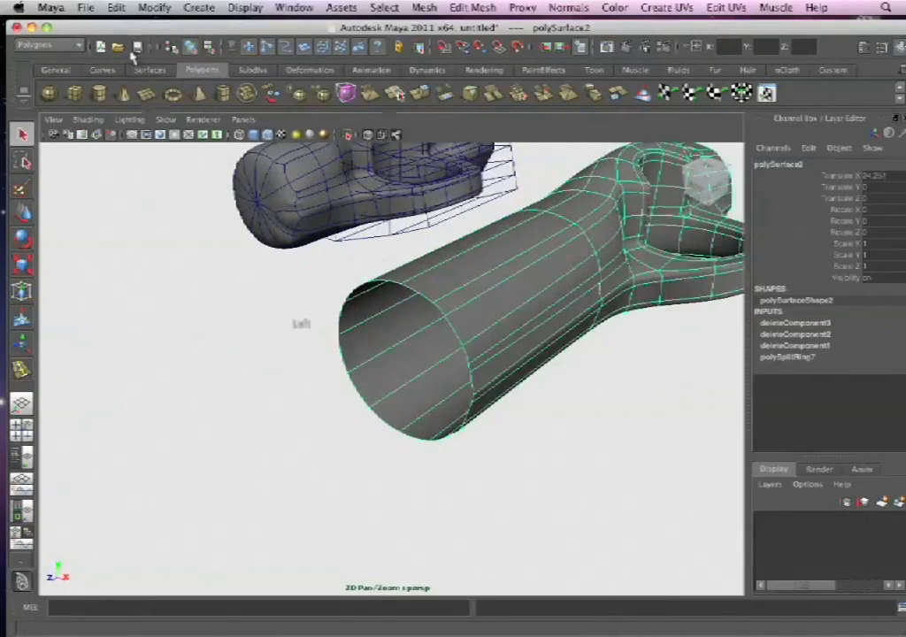
left_click(103, 70)
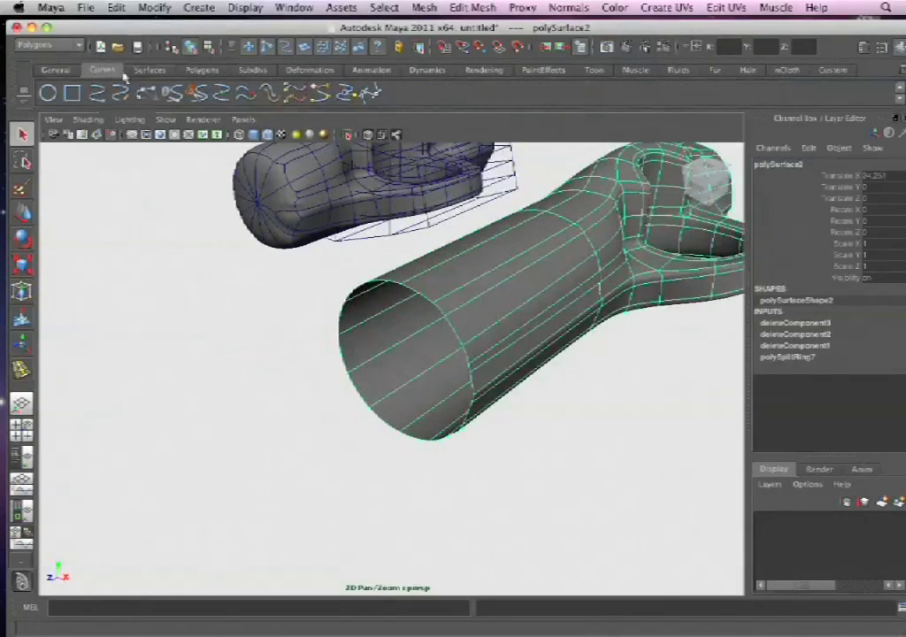
left_click(49, 93)
mouse_move(330, 361)
left_mouse_down("alt")
mouse_move(411, 348)
mouse_move(419, 370)
left_mouse_up("alt")
key("space")
left_click(412, 345)
middle_click_drag(515, 351, 296, 351, "alt")
middle_click_drag(479, 336, 336, 329, "alt")
mouse_move(453, 276)
left_mouse_down()
mouse_move(504, 350)
mouse_move(488, 334)
left_mouse_up()
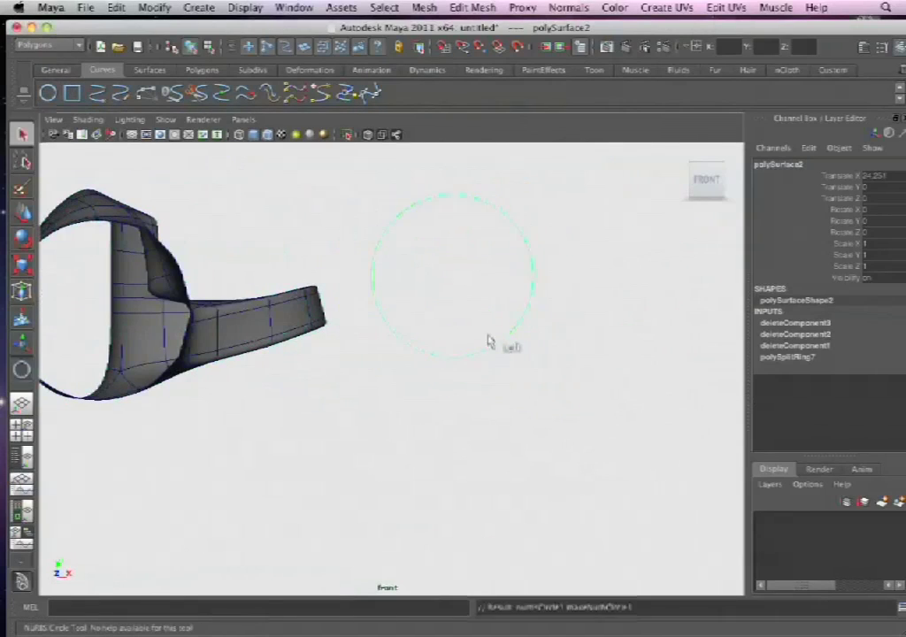
- Select the NURBS circle, align it with the tube's opening and shift it along Z to the open end
middle_click_drag(482, 333, 511, 383, "alt")
left_click(574, 304)
left_click_drag(535, 218, 504, 276)
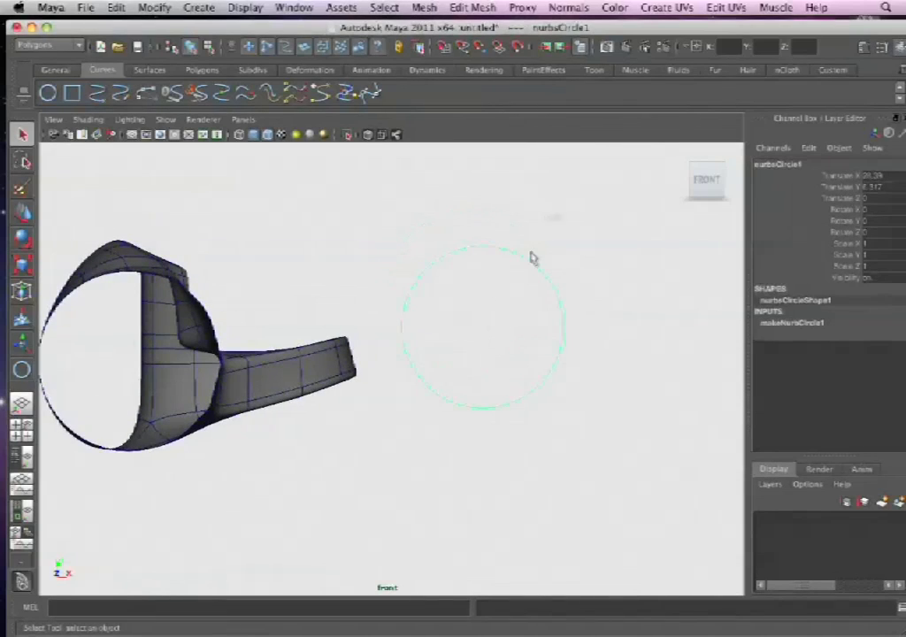
key("w")
left_click_drag(486, 327, 258, 385)
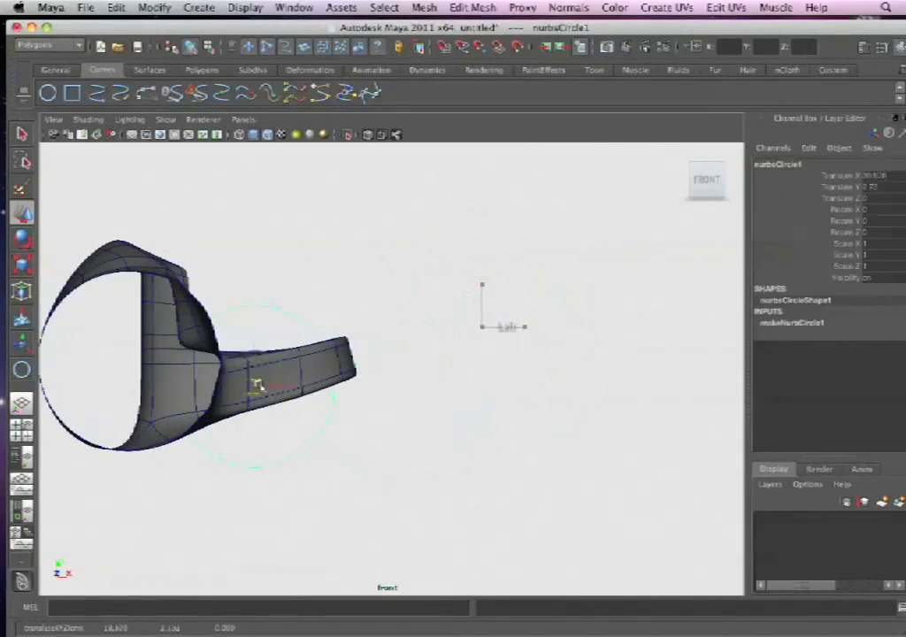
key("space")
left_click_drag(291, 308, 292, 272)
middle_click_drag(319, 336, 381, 372, "alt")
left_click_drag(381, 378, 266, 385, "alt")
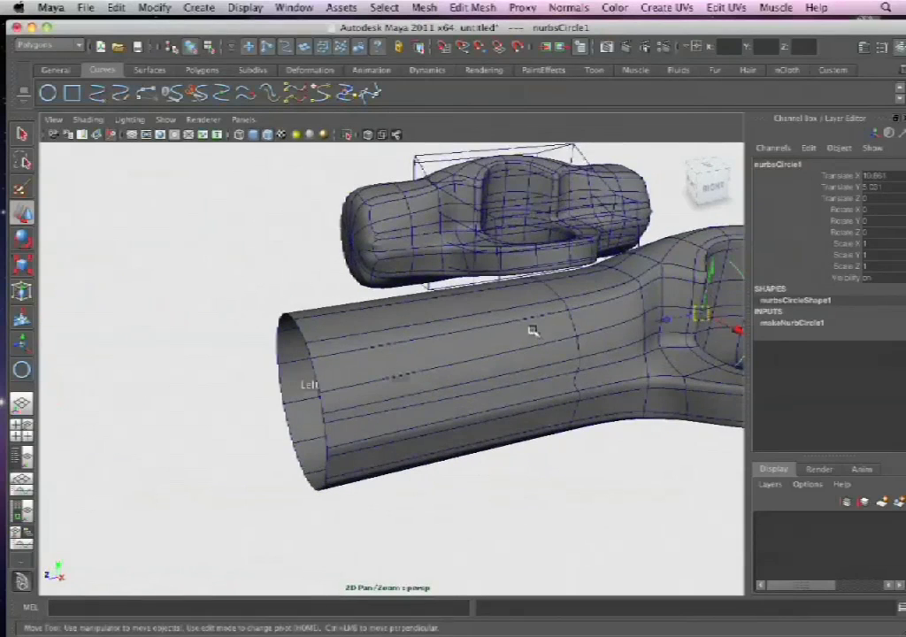
left_click_drag(668, 324, 454, 365)
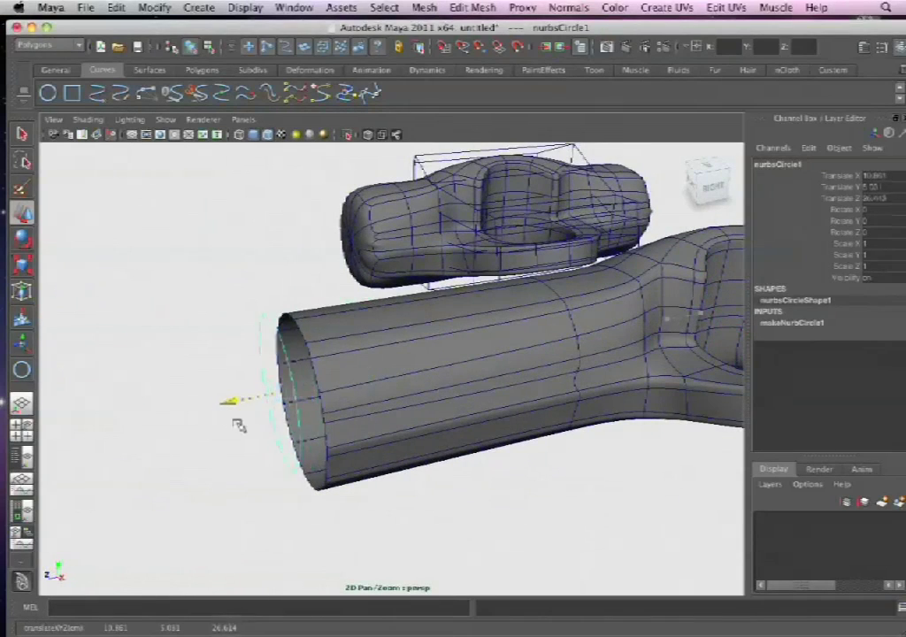
- Fine-tune the circle's position at the tube's open end and scale it uniformly to 1.074 to fit the rim
left_click_drag(292, 432, 621, 349, "alt")
left_click_drag(623, 209, 551, 328)
left_click_drag(532, 289, 566, 208)
left_click_drag(590, 276, 573, 292, "alt")
right_click_drag(574, 301, 580, 304, "alt")
left_click_drag(548, 290, 580, 301, "alt")
middle_click_drag(580, 301, 544, 331, "alt")
left_click_drag(532, 313, 490, 309)
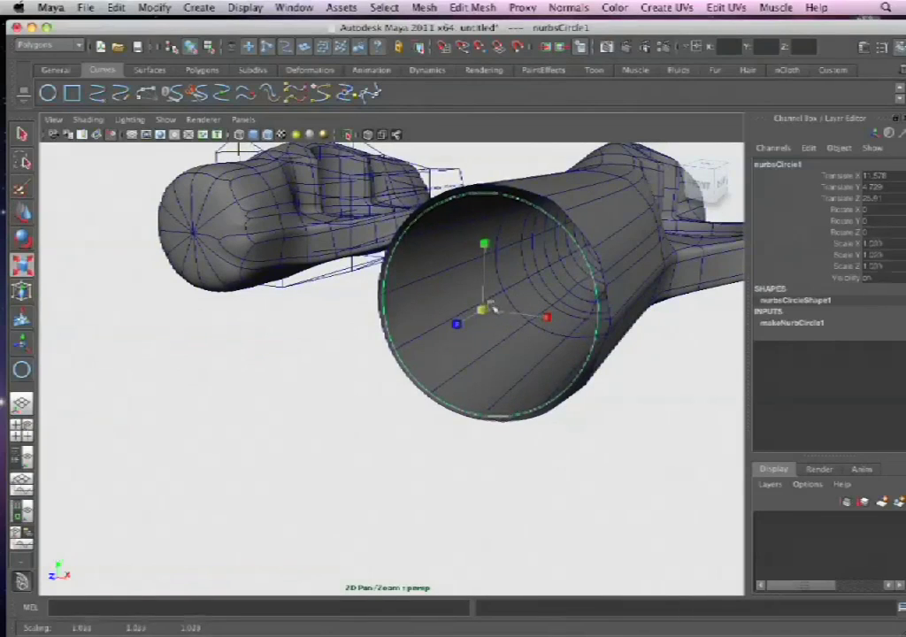
key("w")
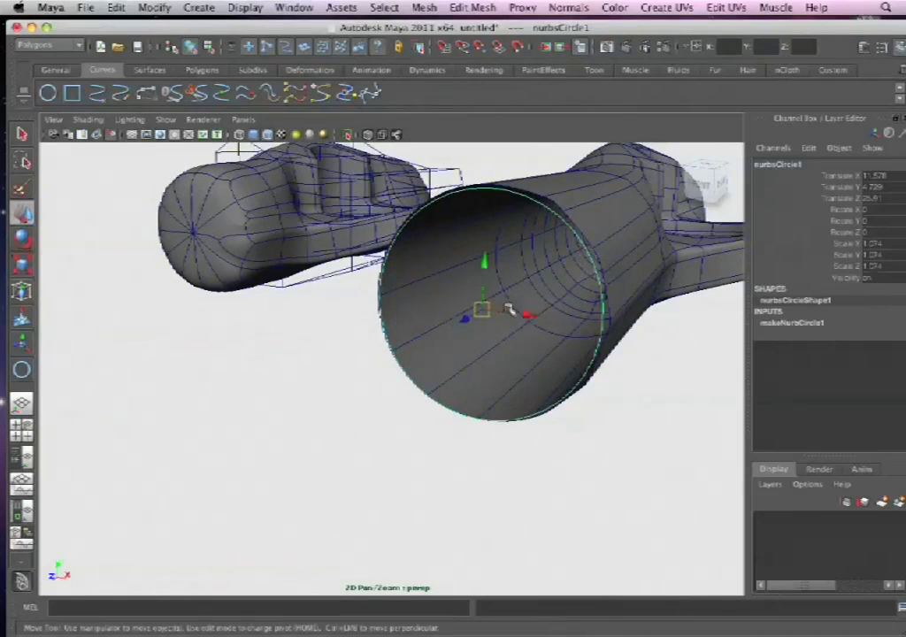
- Select the open-ended tube mesh, turn off its smooth preview and return it to object mode
left_click_drag(527, 315, 564, 245, "alt")
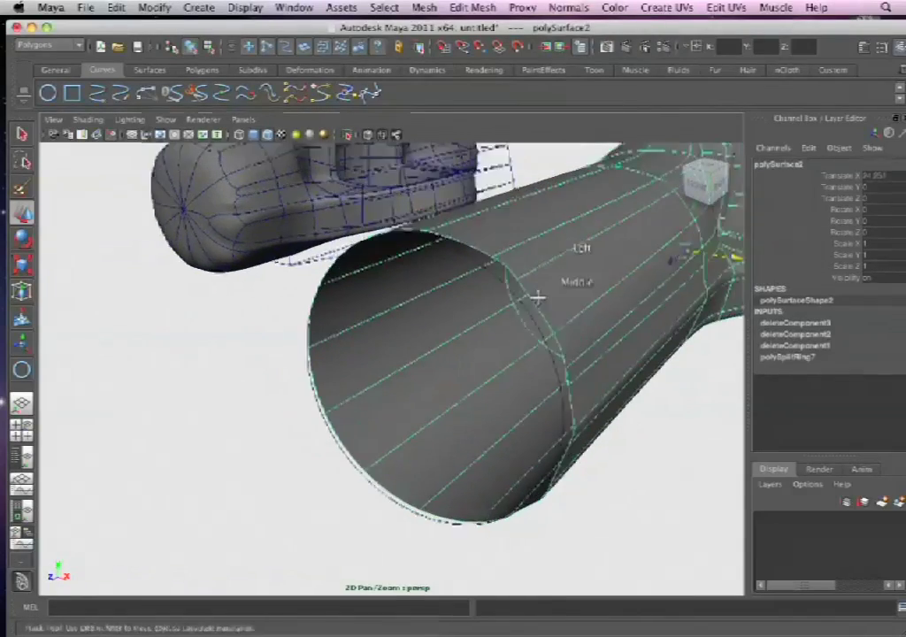
left_click_drag(540, 297, 448, 332, "alt")
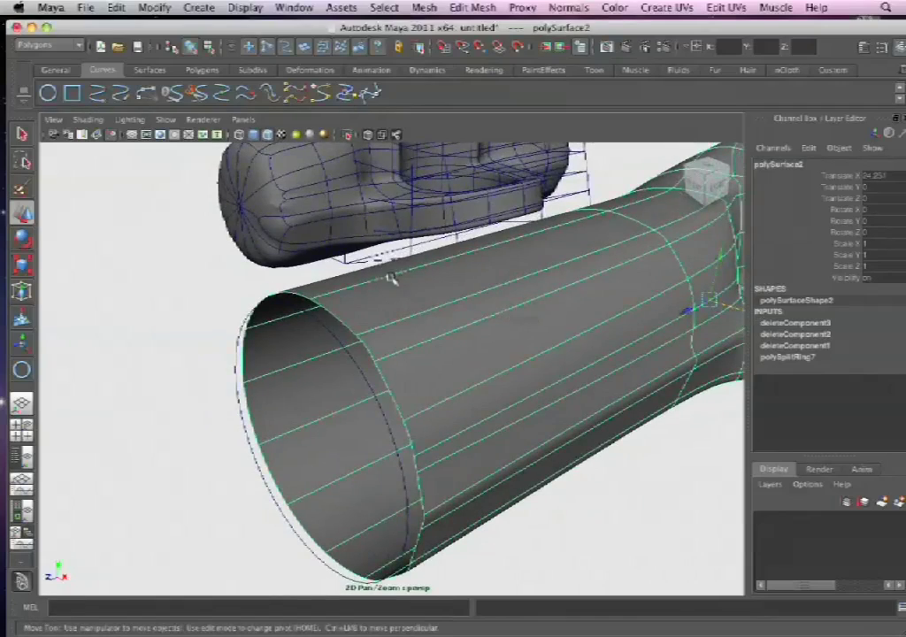
left_click_drag(383, 276, 431, 313, "alt")
right_click(383, 316)
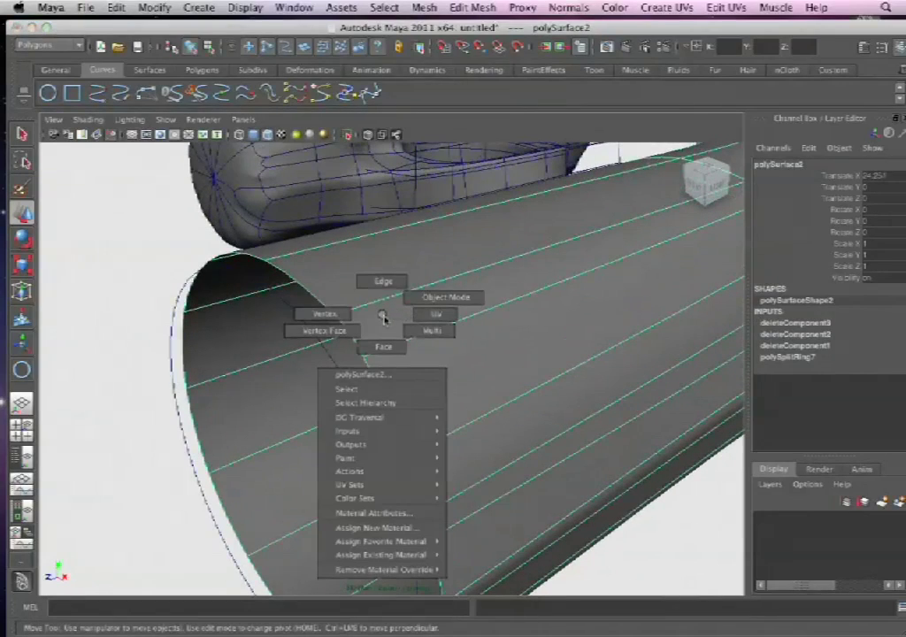
right_click_drag(385, 303, 384, 285)
left_click(388, 316)
key("1")
middle_click_drag(397, 304, 400, 302, "alt")
left_click_drag(400, 303, 345, 253, "alt")
left_click(376, 289)
right_click(404, 268)
left_click(420, 256)
mouse_move(417, 269)
left_mouse_down("alt")
mouse_move(431, 273)
mouse_move(413, 261)
left_mouse_up("alt")
key("w")
key("space")
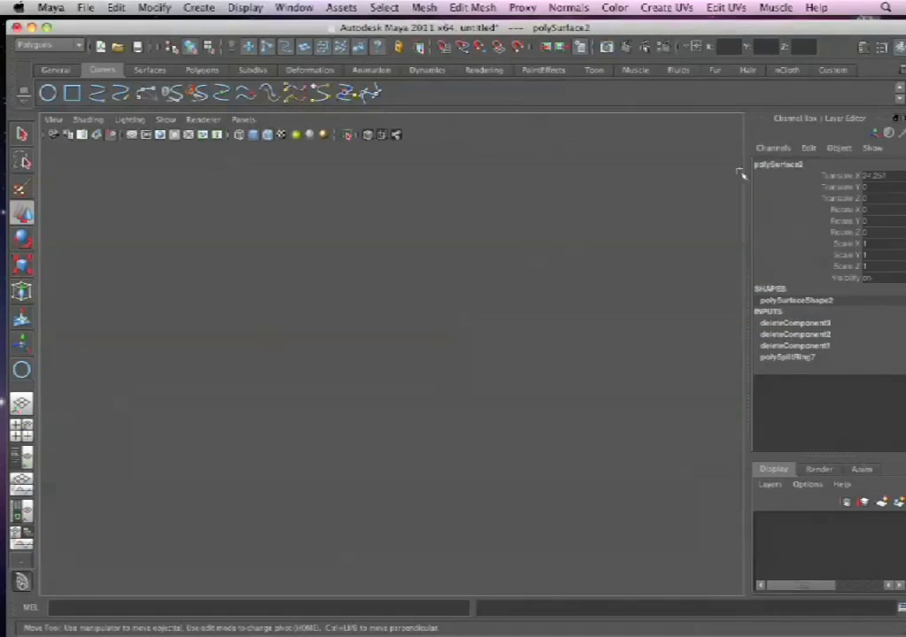
- Brighten the color of the tube's lambert1 material to near white
key("ctrl+a")
left_click(890, 160)
left_click(890, 160)
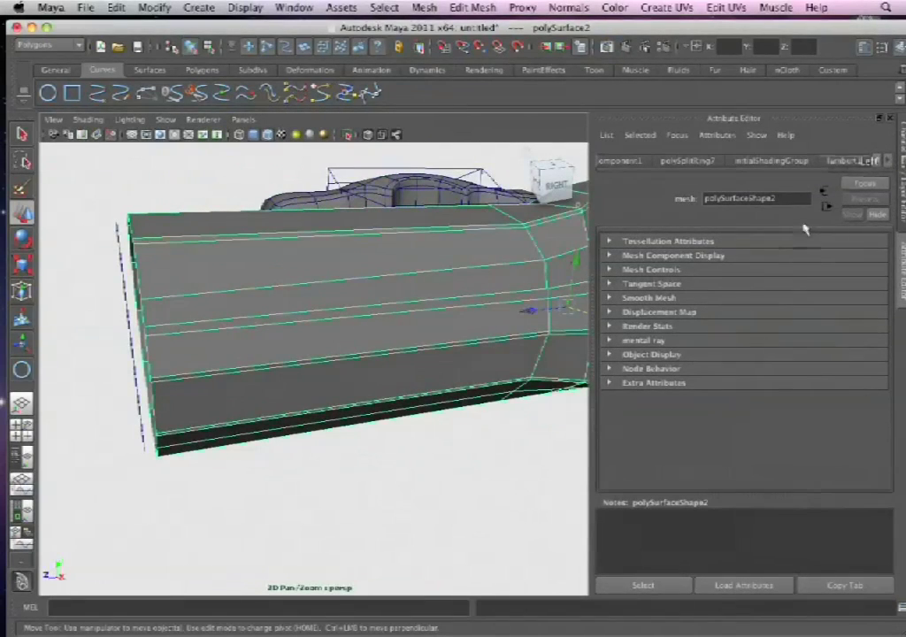
left_click(844, 160)
left_click_drag(807, 326, 838, 332)
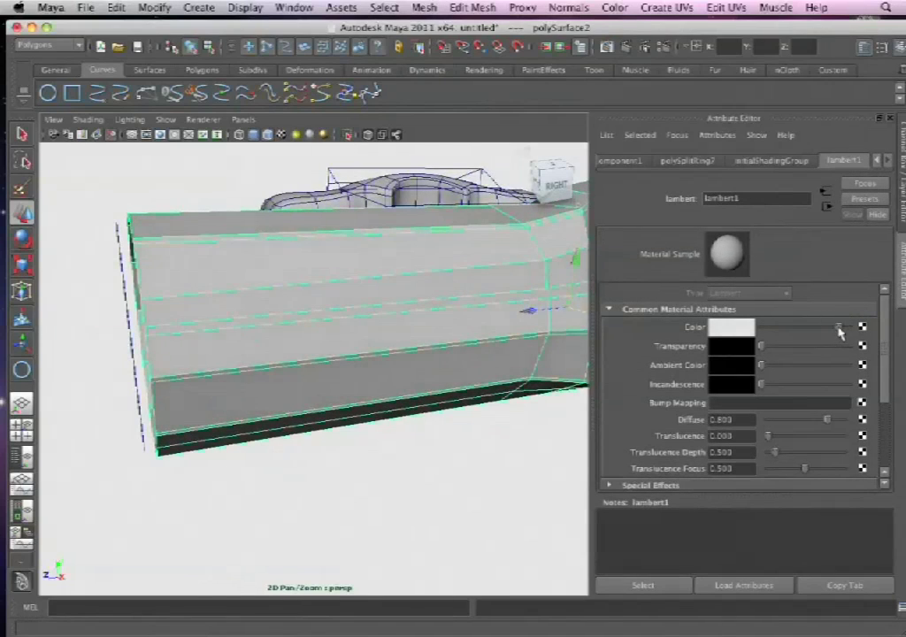
key("ctrl+a")
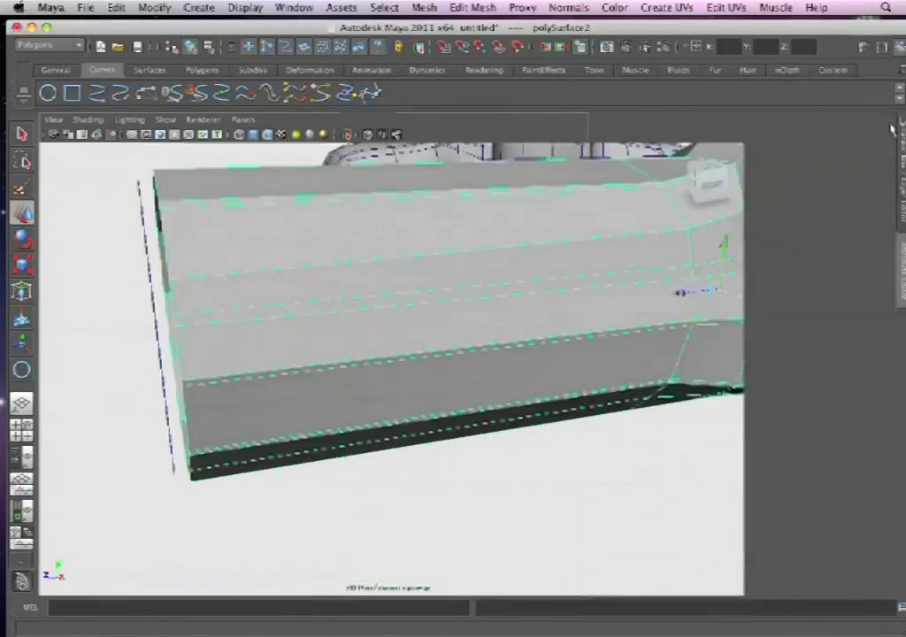
- Switch the tube to vertex mode, enable snapping to curves and snap an upper rim vertex onto the circle
left_click_drag(491, 333, 304, 295, "alt")
right_click_drag(304, 294, 258, 294)
left_click(270, 276)
left_click_drag(283, 292, 394, 324, "alt")
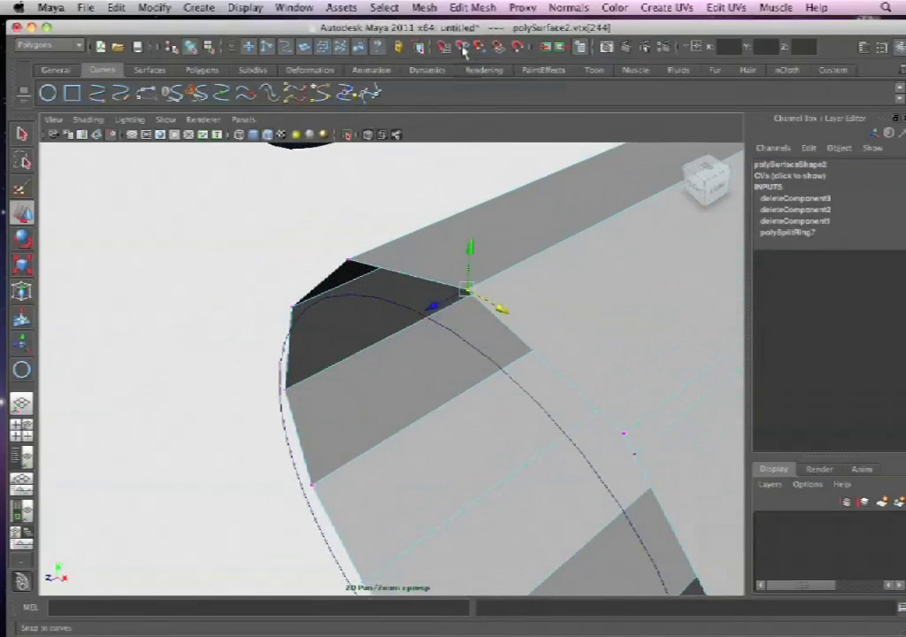
middle_click_drag(437, 322, 434, 320)
- Snap the next two vertices down the tube's open rim onto the NURBS circle
middle_click_drag(541, 353, 526, 337, "alt")
left_click(588, 237)
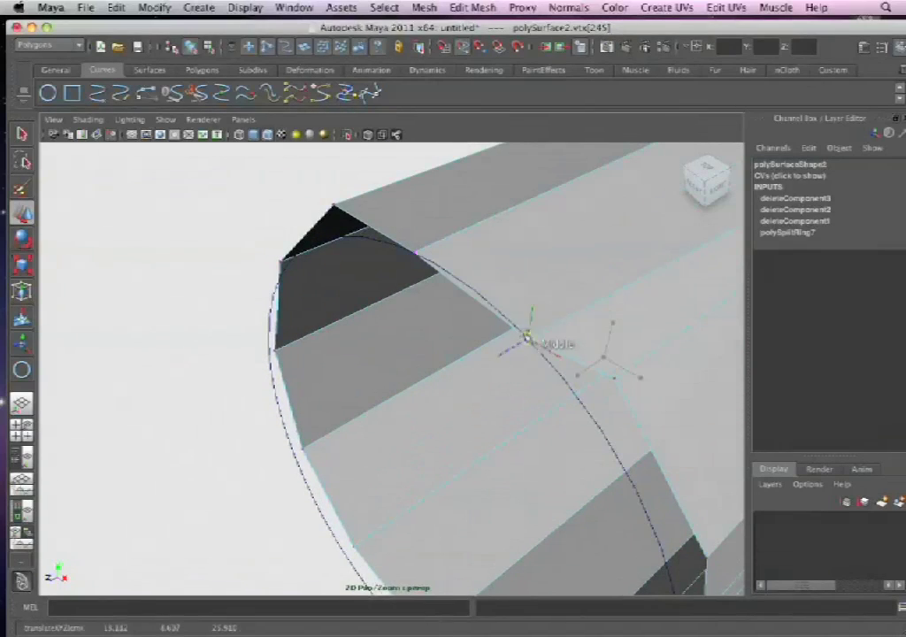
left_click(615, 379)
middle_click_drag(617, 370, 576, 273, "alt")
middle_click_drag(568, 233, 579, 304, "alt")
middle_click_drag(525, 360, 522, 375)
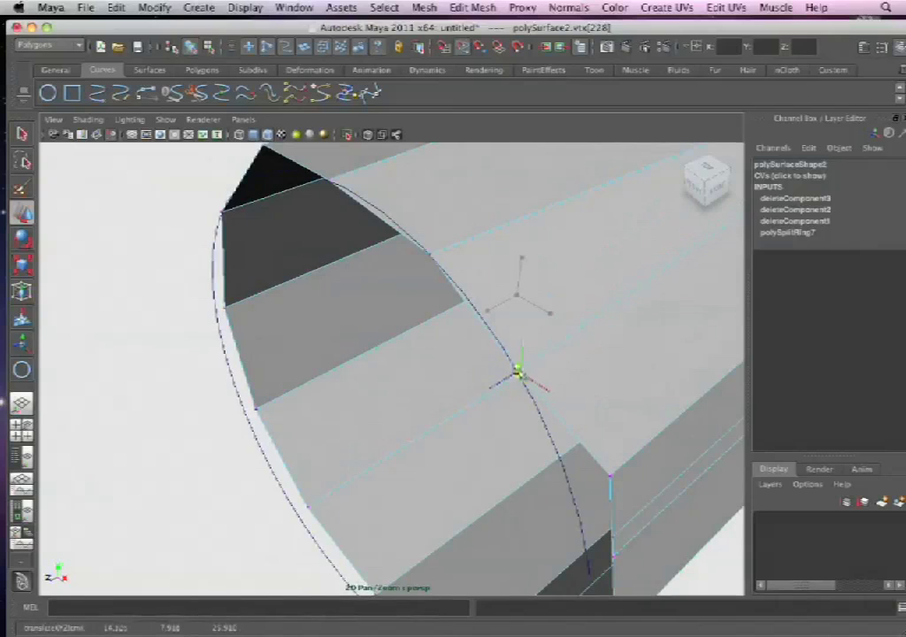